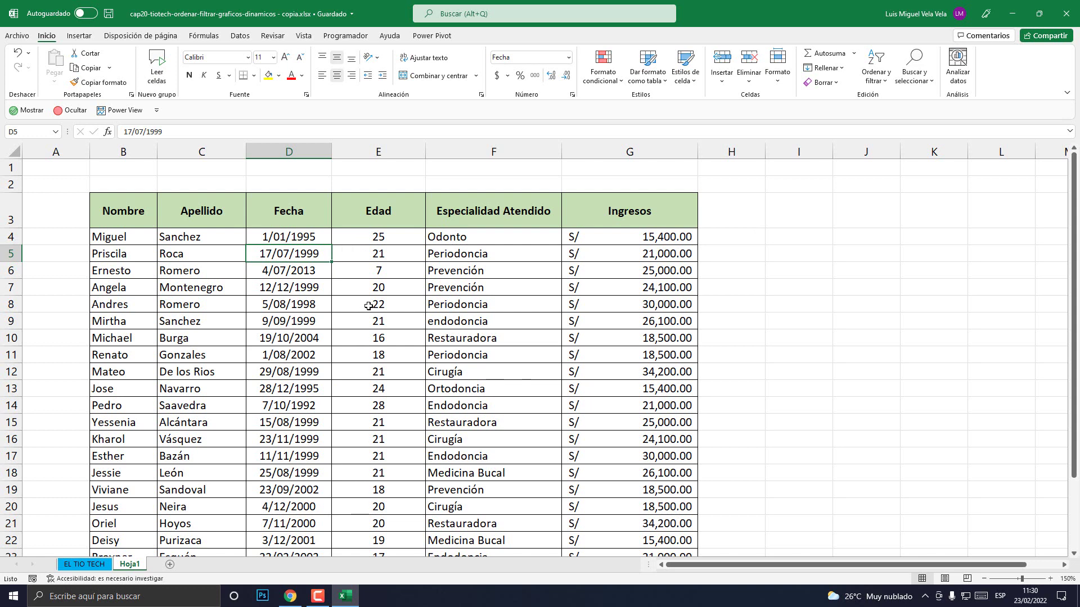
Select the patient table B3:G28, from the Nombre header down to the last Ingresos row
scroll(368, 306, down, 4)
scroll(368, 306, up, 4)
drag(146, 209, 628, 579)
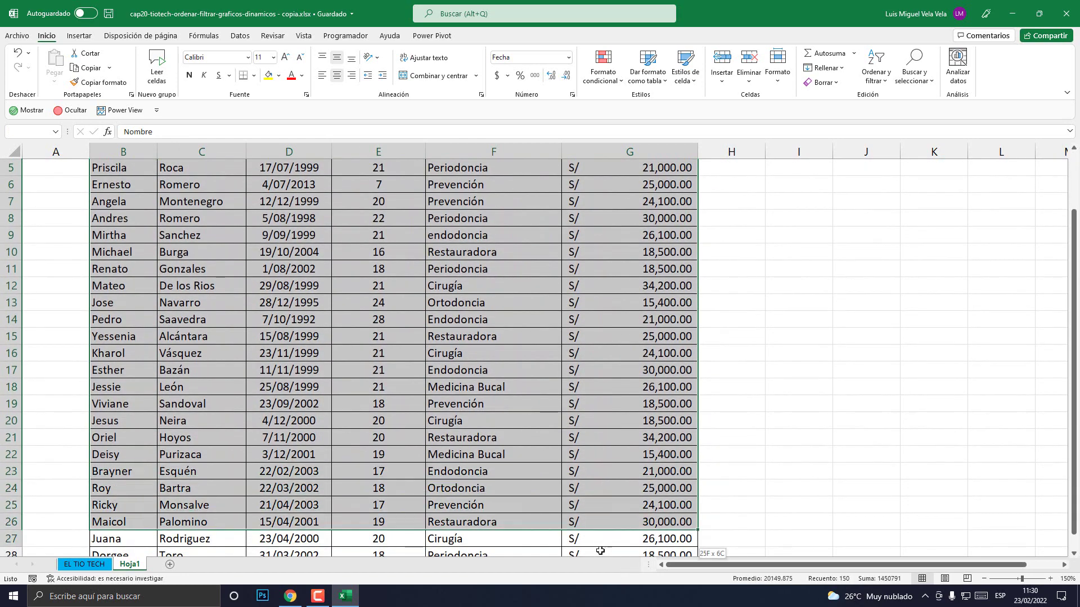
drag(627, 578, 628, 563)
click(378, 437)
scroll(388, 404, up, 5)
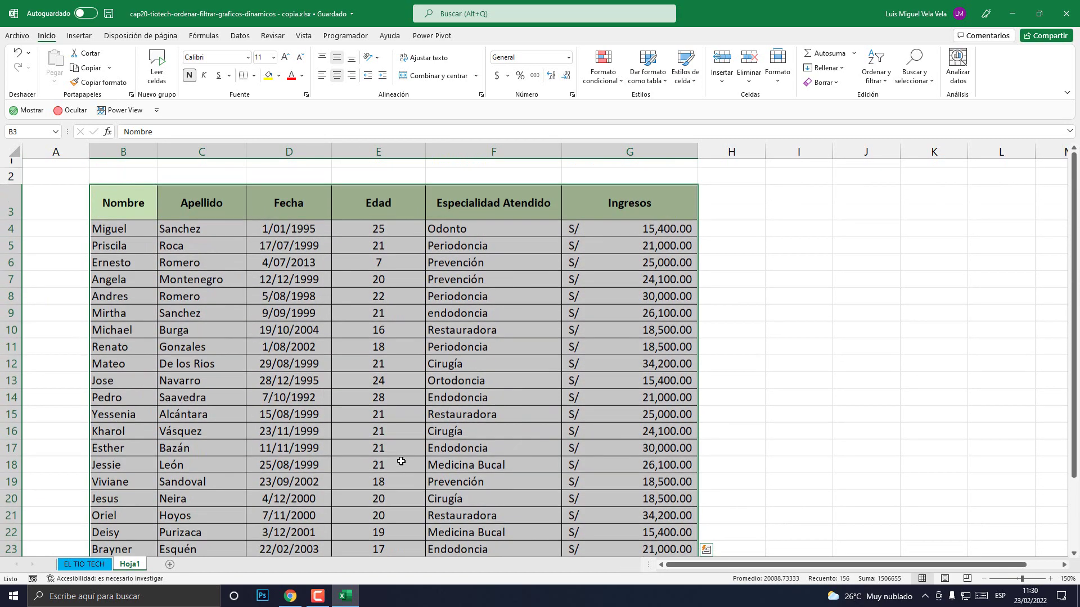
click(406, 364)
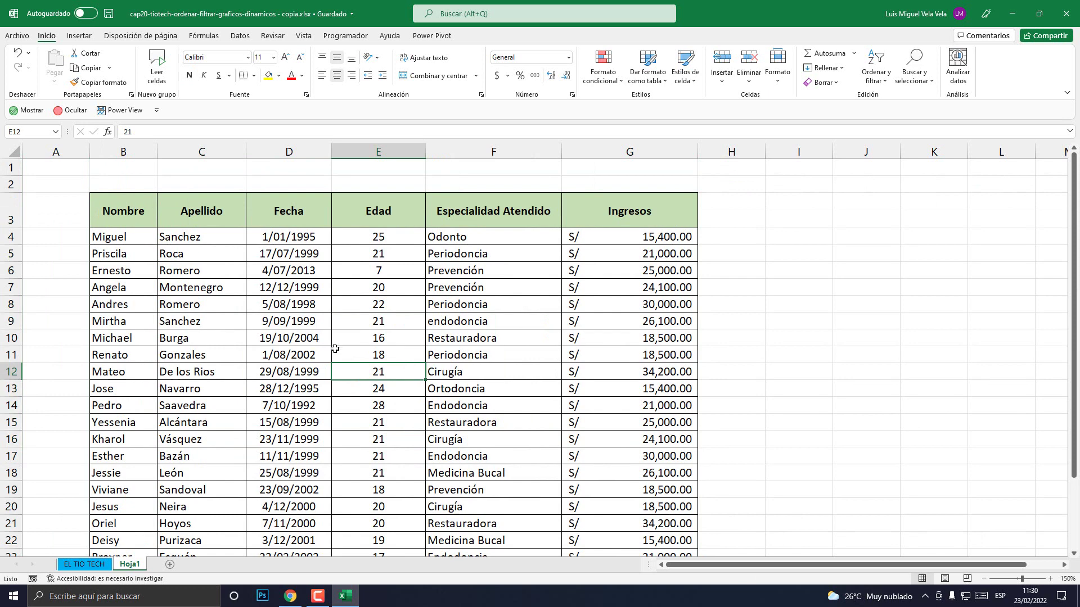
mouse_move(117, 212)
mouse_down()
mouse_move(626, 454)
mouse_move(611, 539)
mouse_up()
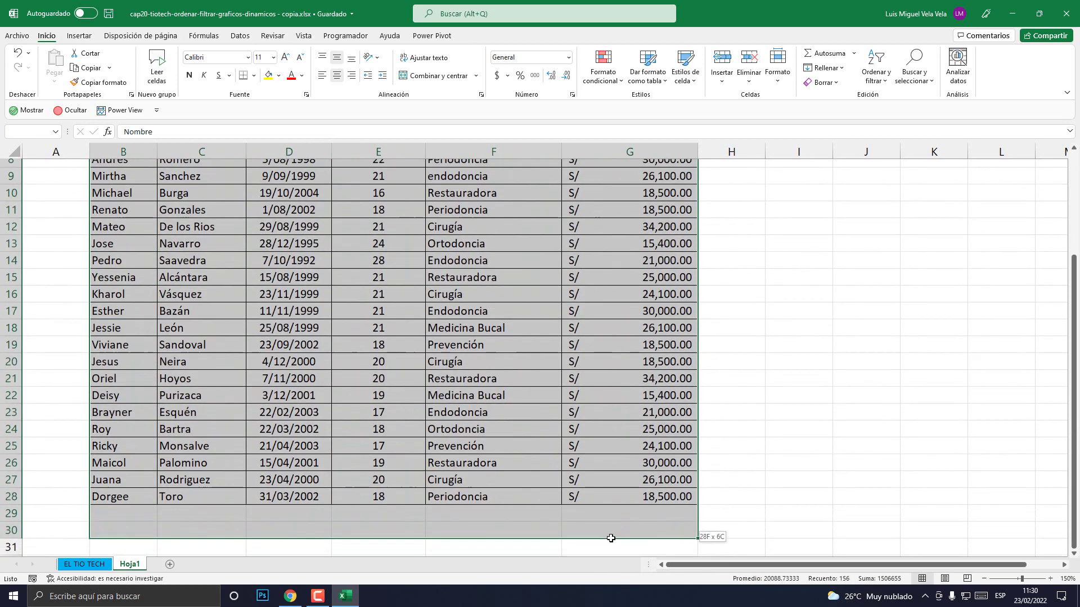
scroll(590, 446, up, 3)
scroll(590, 338, down, 1)
click(516, 355)
scroll(521, 385, up, 1)
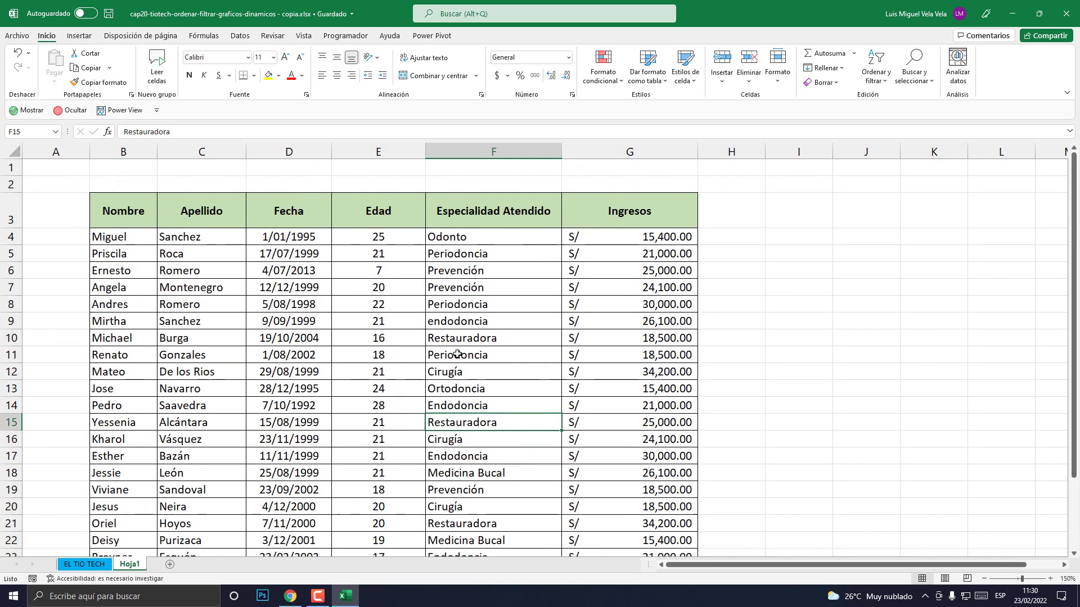
mouse_move(144, 214)
mouse_down()
mouse_move(721, 606)
mouse_move(647, 523)
mouse_up()
scroll(186, 266, up, 3)
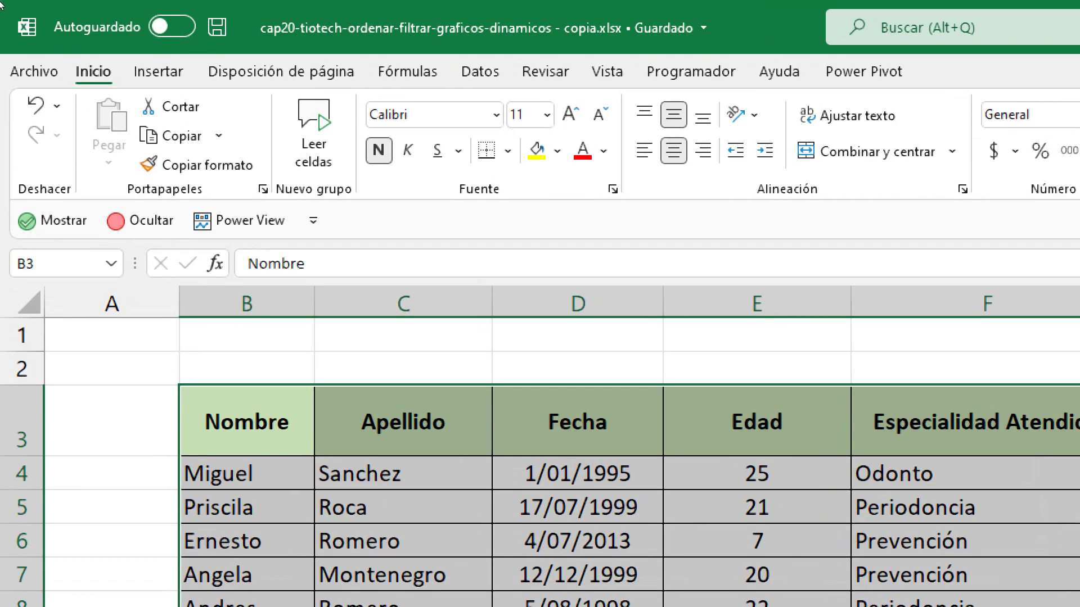
Convert the selected range into a table with headers, creating Tabla1
click(81, 36)
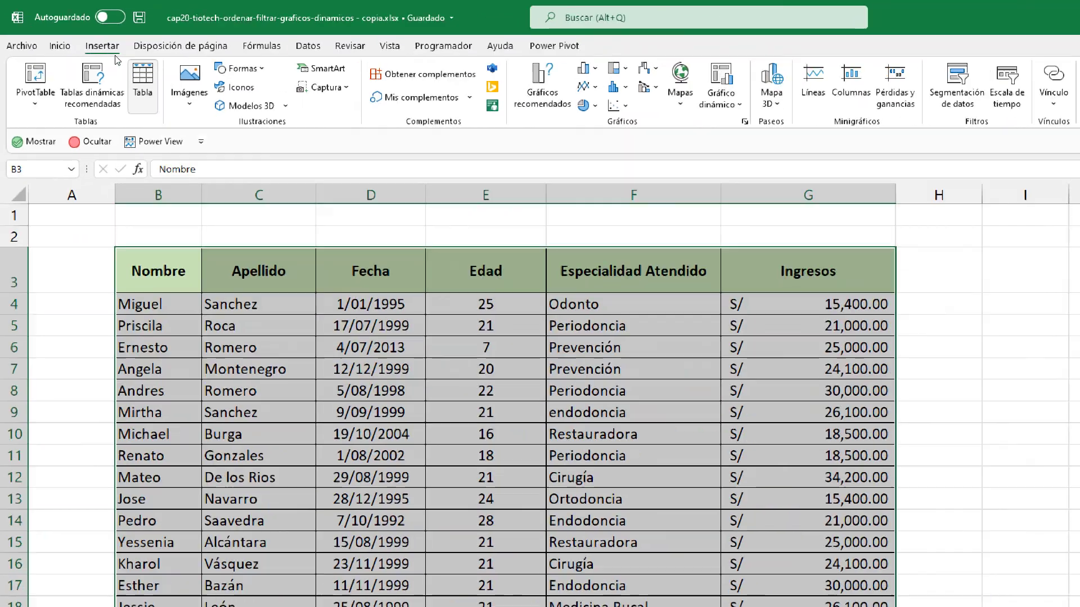
click(113, 58)
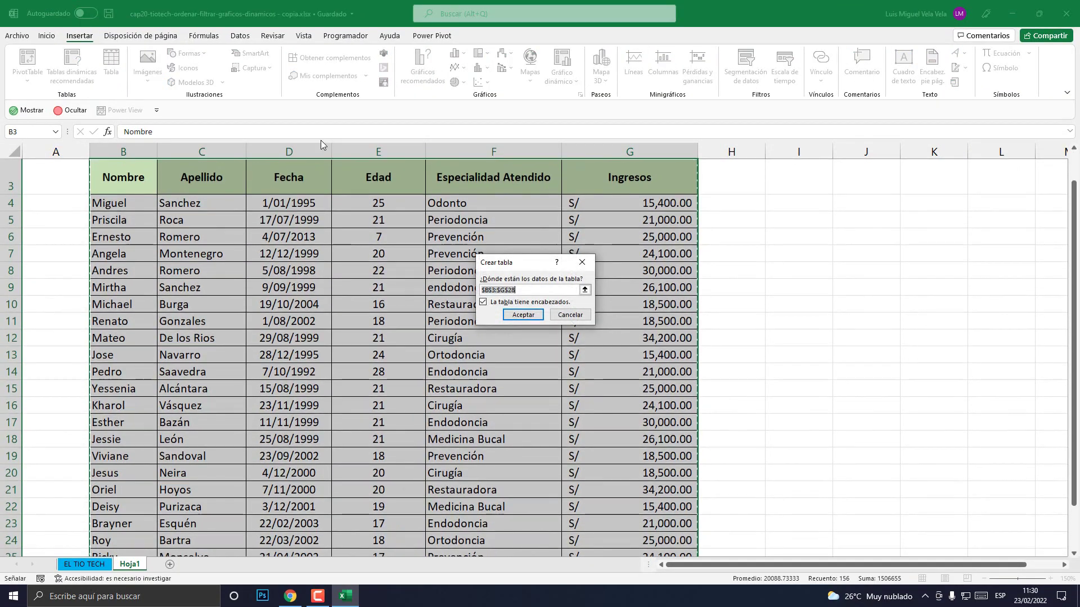
click(517, 321)
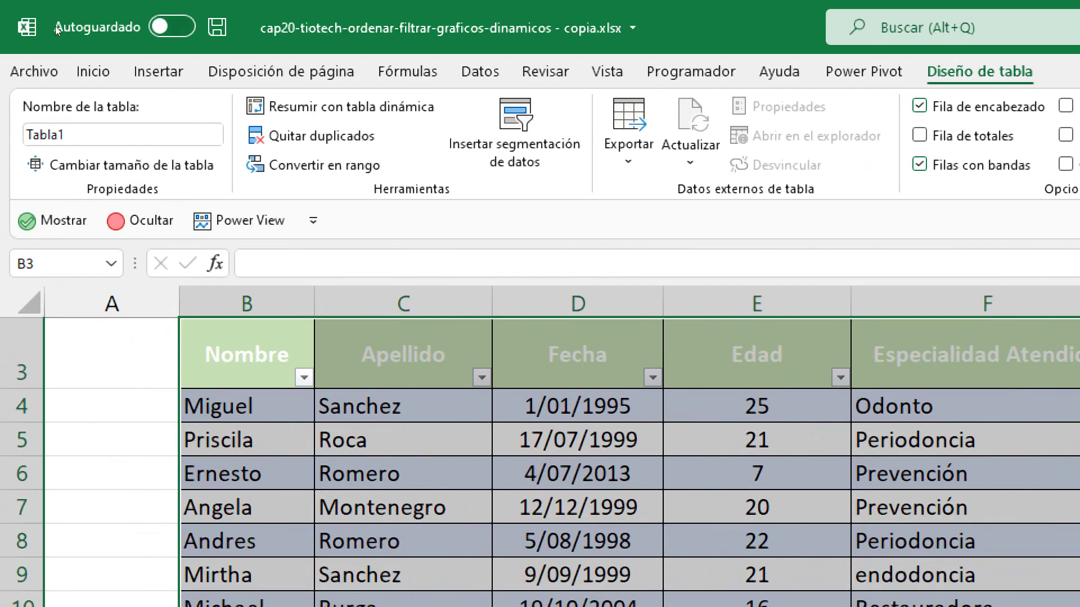
click(80, 36)
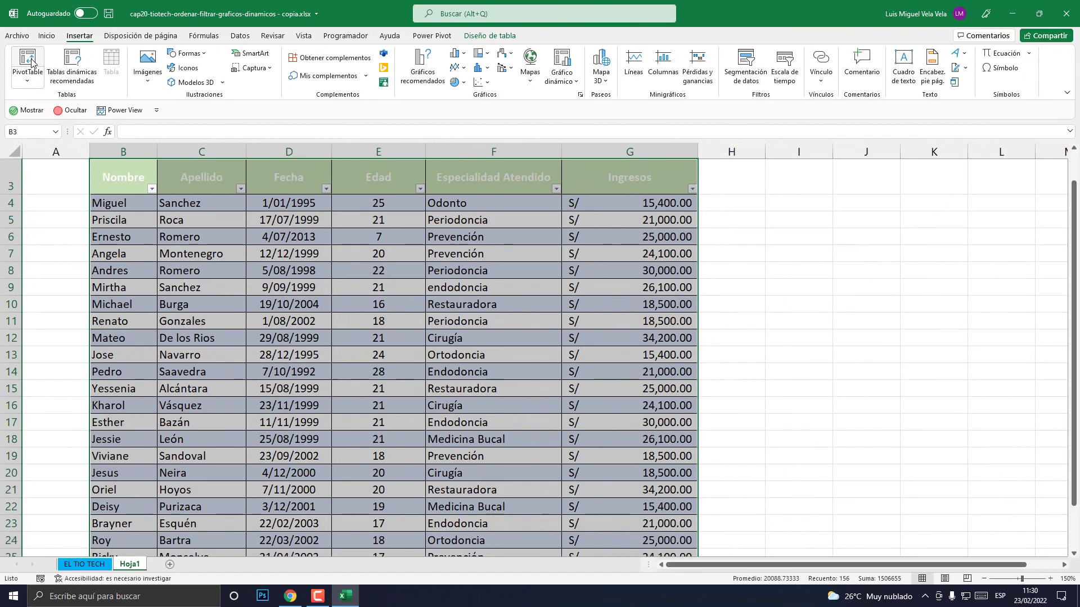
Insert TablaDinámica1 on a new sheet with Ingresos in Valores and Especialidad Atendido in Filas
click(31, 62)
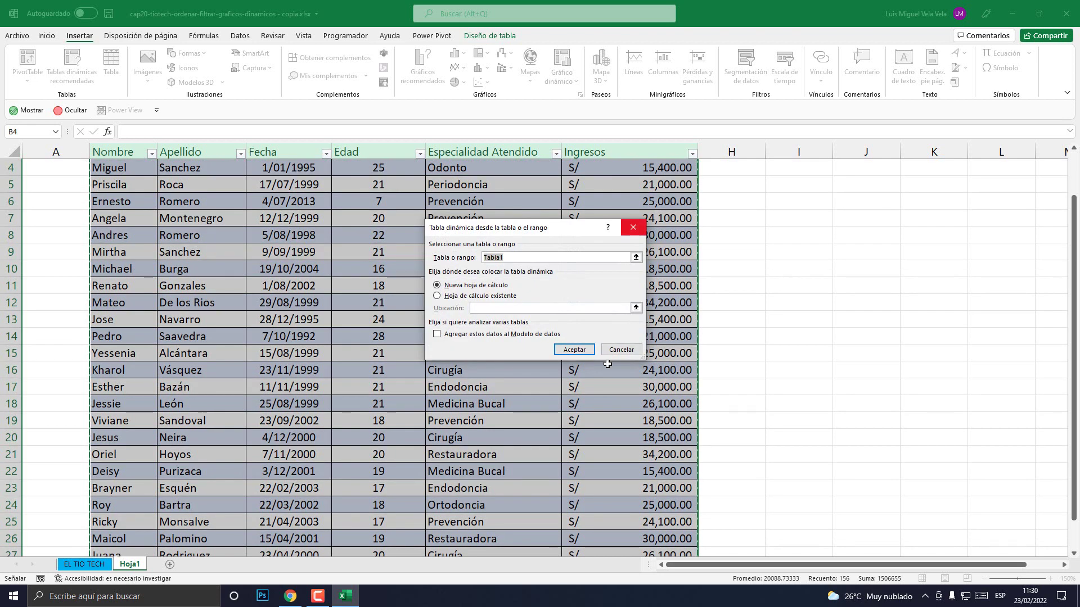
click(574, 350)
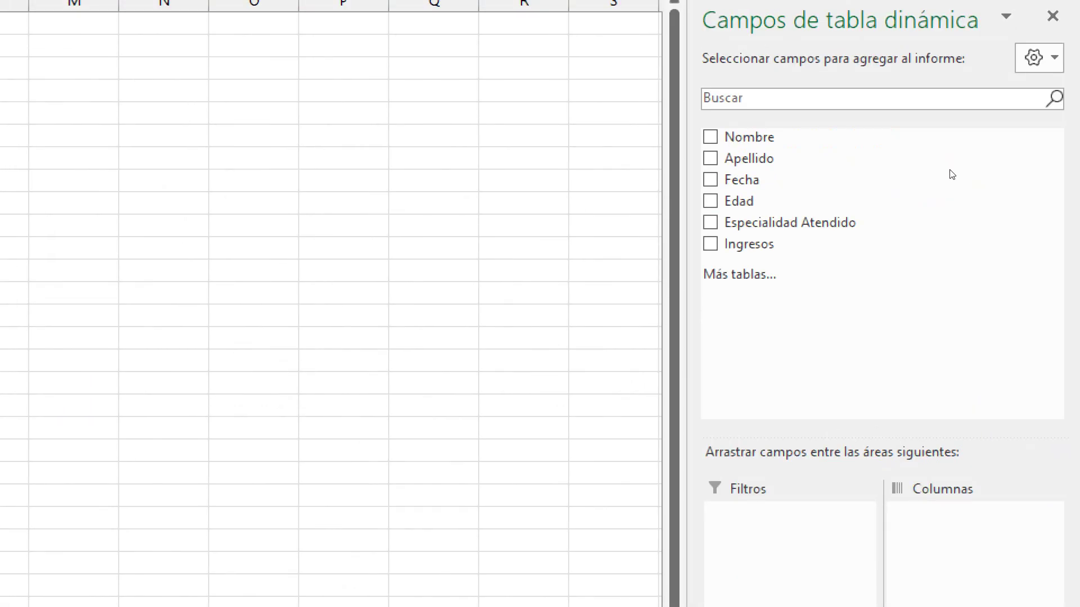
drag(929, 274, 1013, 506)
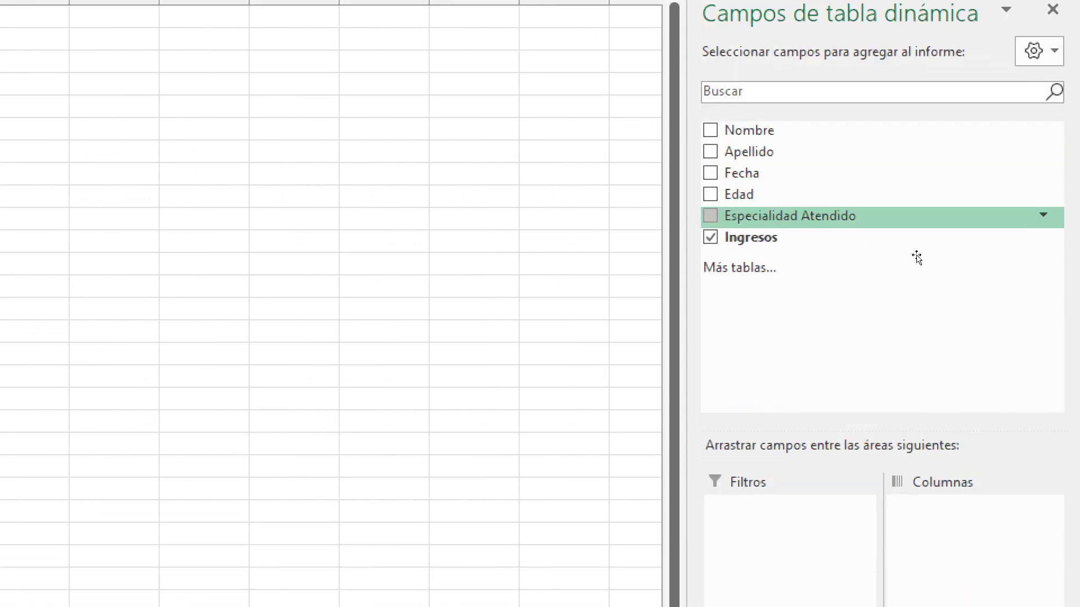
drag(788, 163, 955, 264)
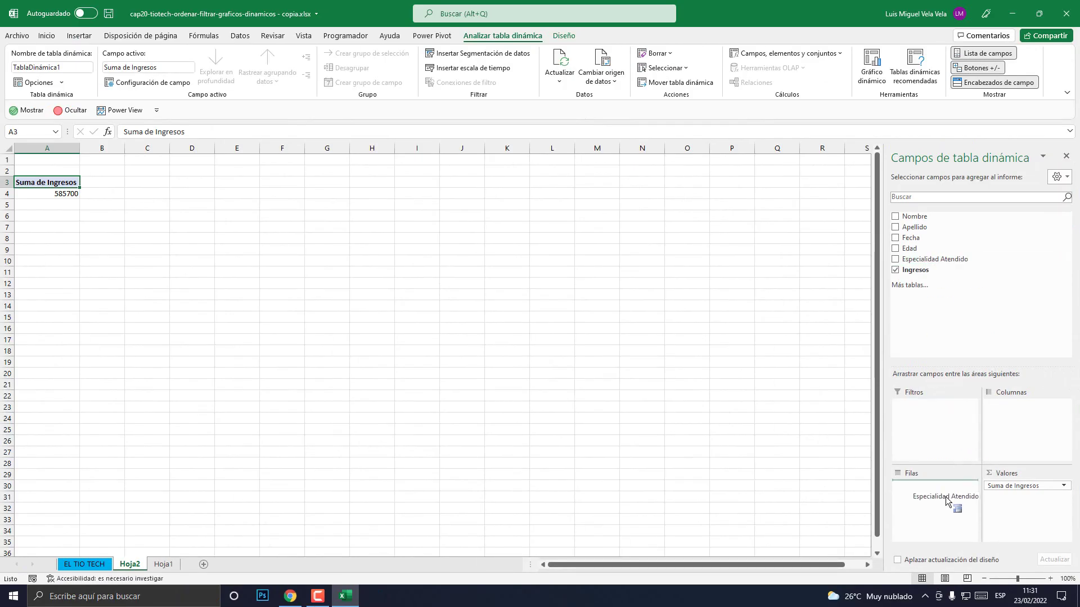
drag(955, 263, 909, 480)
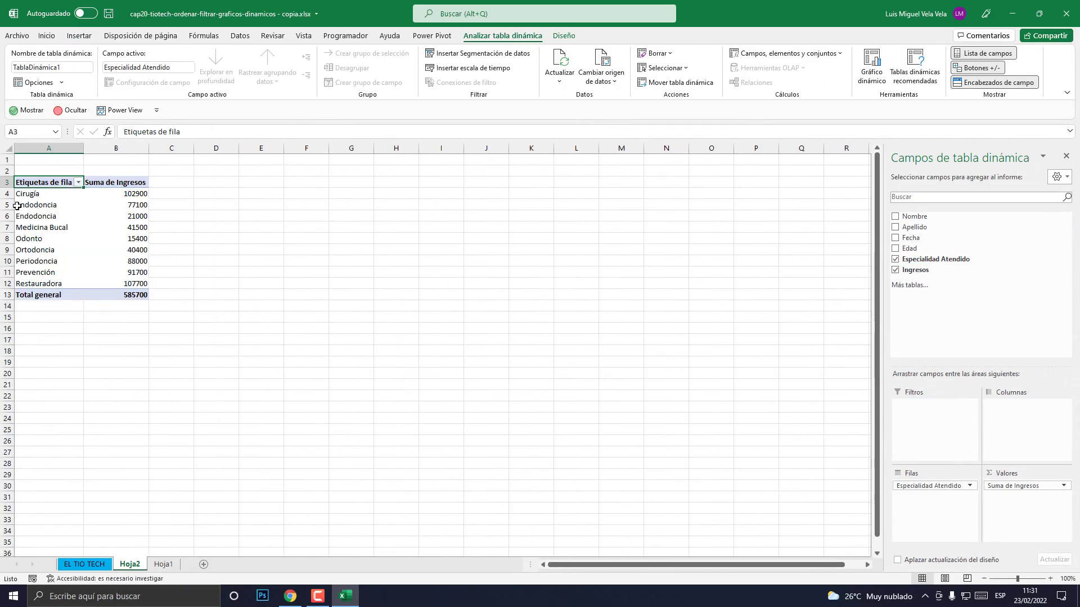
Zoom in on Hoja2 and review the specialty row labels such as Endodoncia and Cirugía
click(1050, 578)
click(1050, 578)
click(1050, 579)
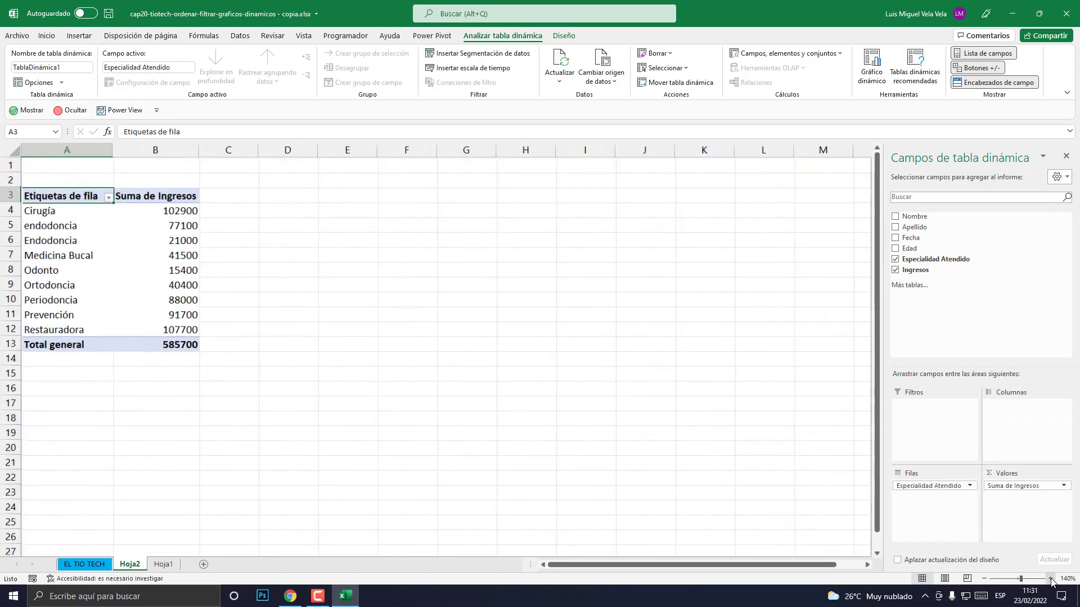
click(1050, 579)
click(1050, 579)
click(1050, 578)
click(1050, 579)
click(1050, 579)
click(1050, 579)
click(1050, 579)
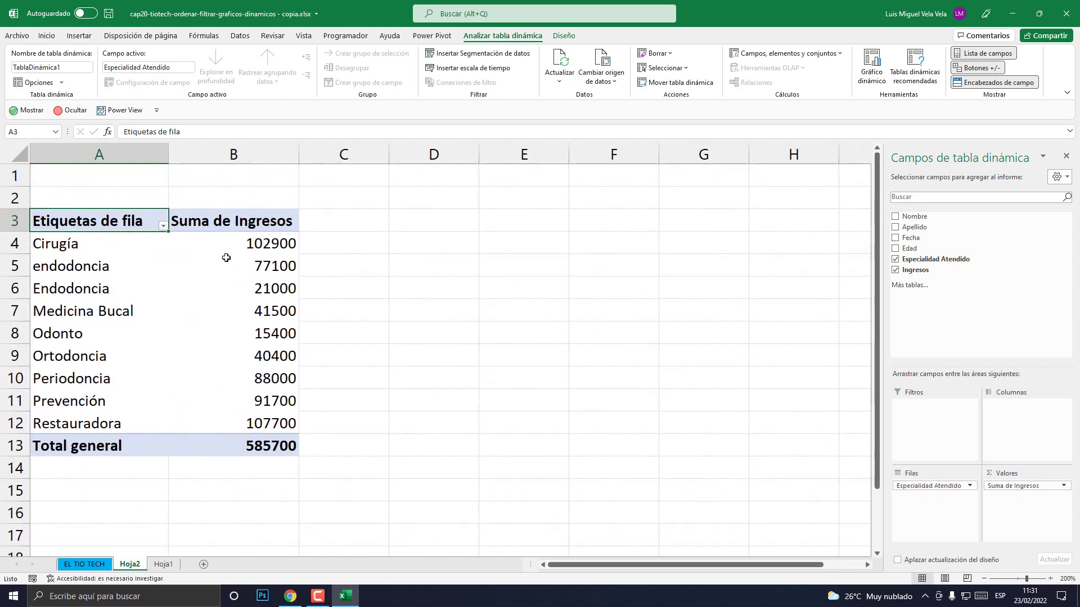
click(243, 250)
click(116, 243)
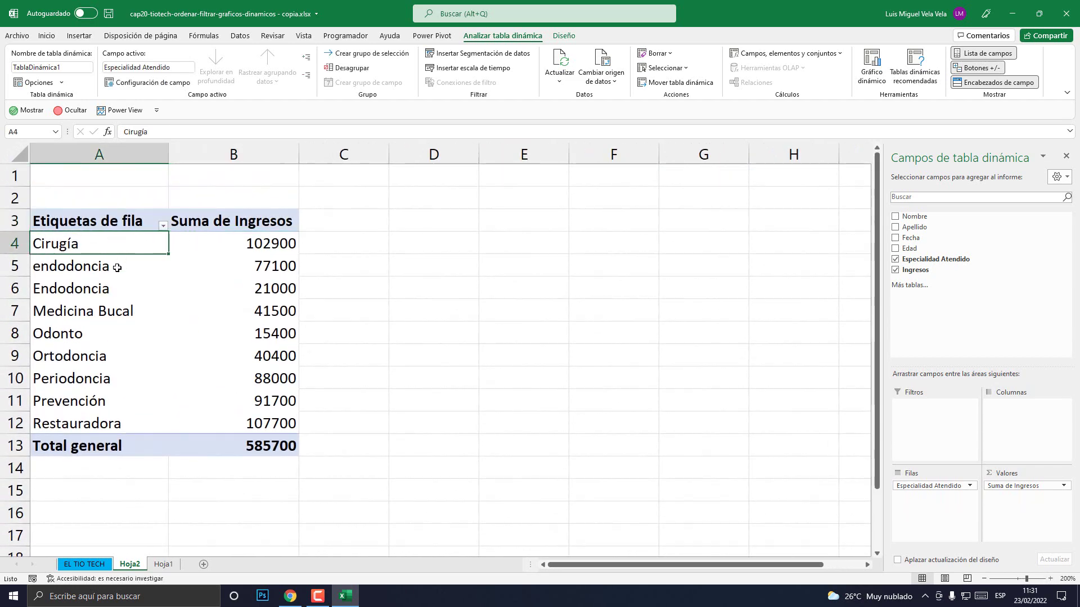
click(117, 267)
click(108, 290)
click(98, 355)
click(99, 332)
click(92, 289)
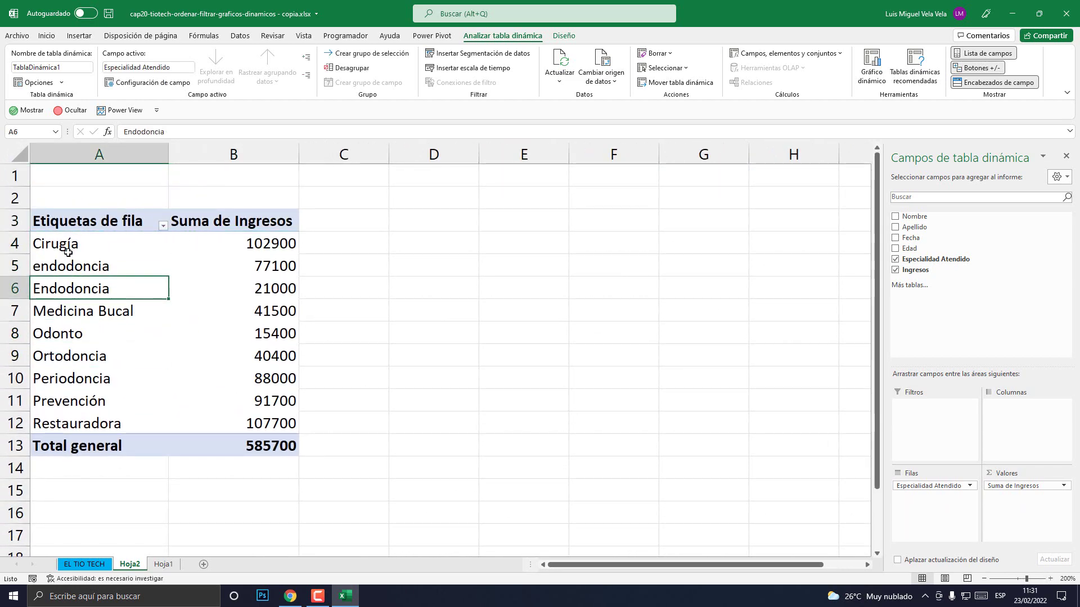
click(83, 247)
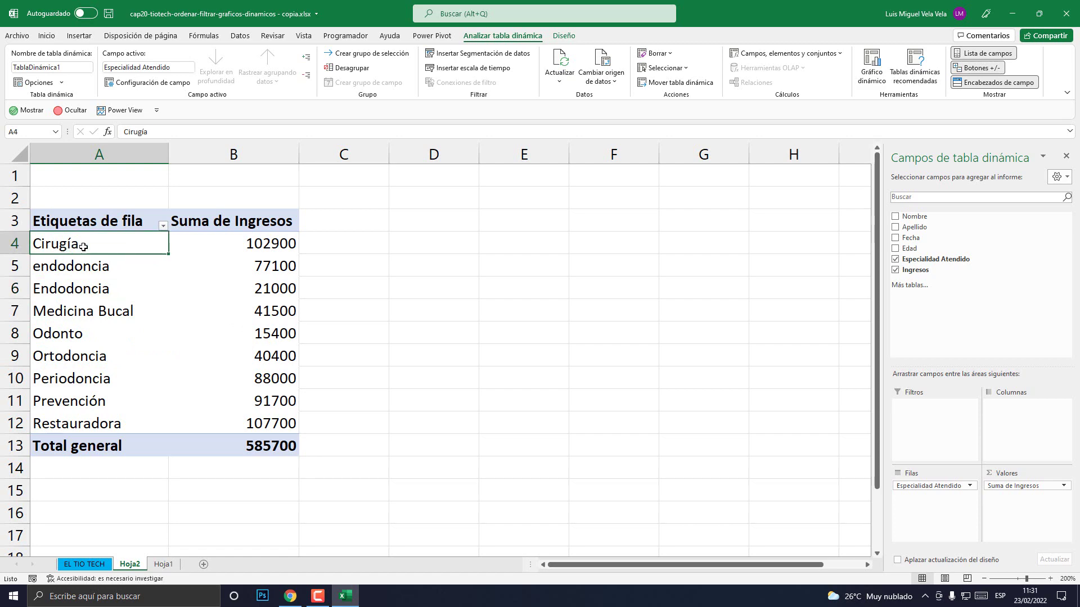
Check the income totals, including endodoncia's split 77100 and 21000, before charting
click(1050, 579)
click(1050, 579)
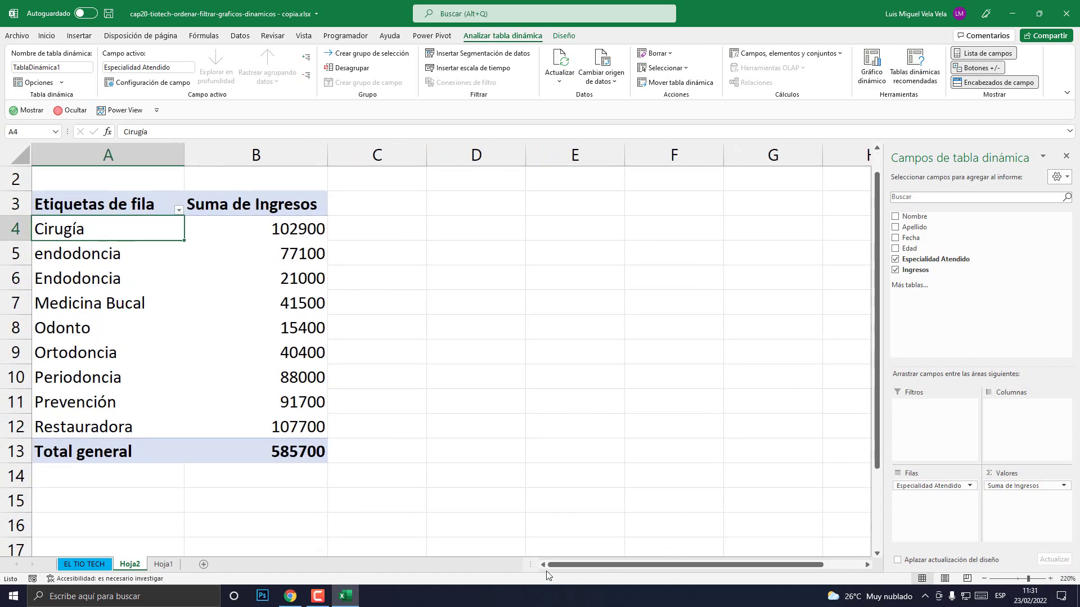
click(182, 331)
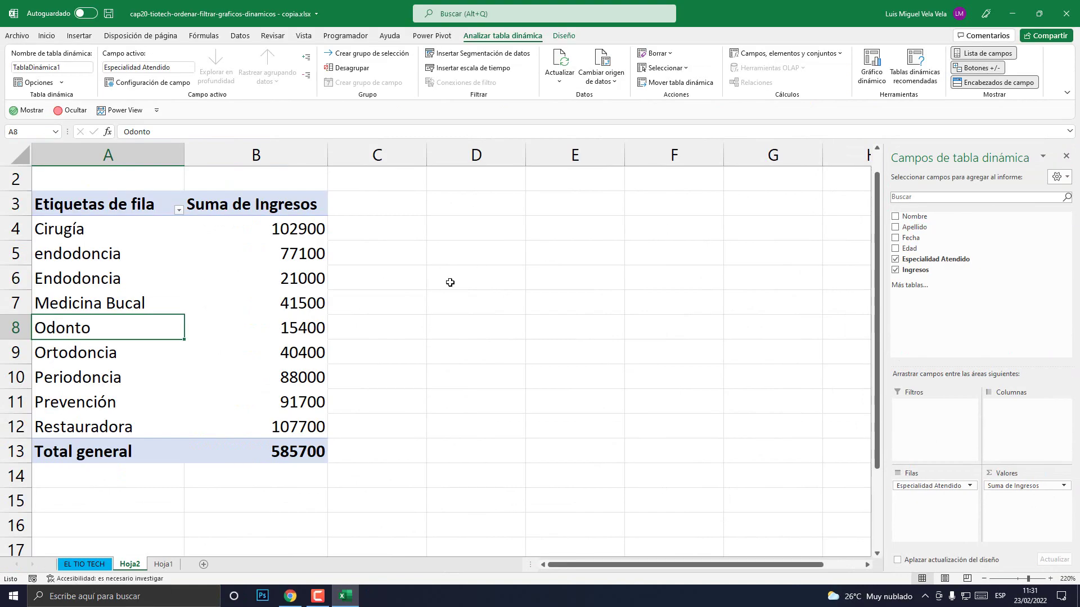
click(255, 277)
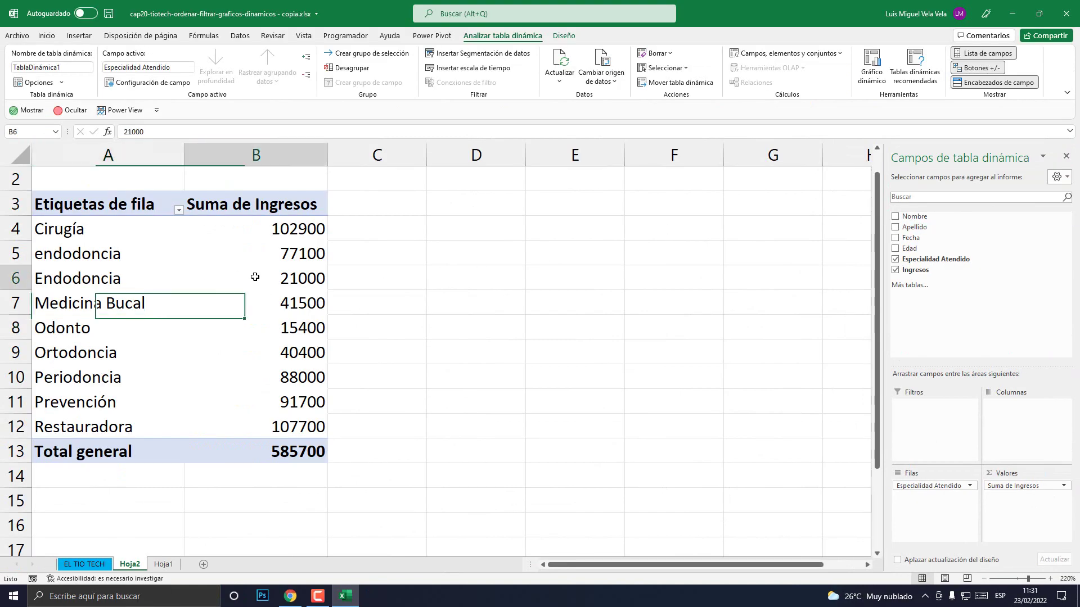
click(79, 353)
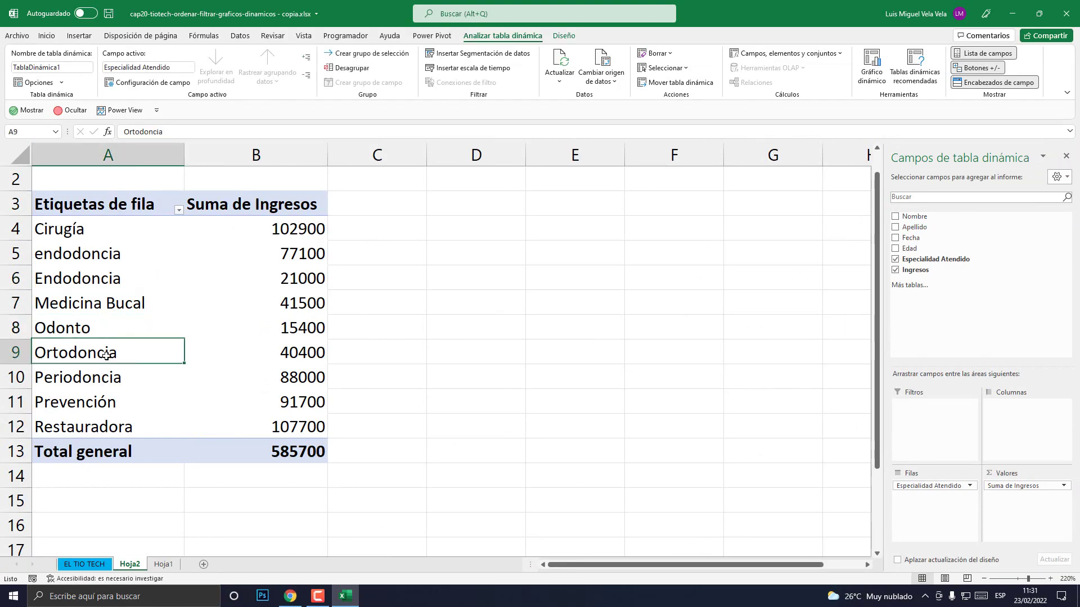
click(256, 402)
click(229, 253)
click(148, 256)
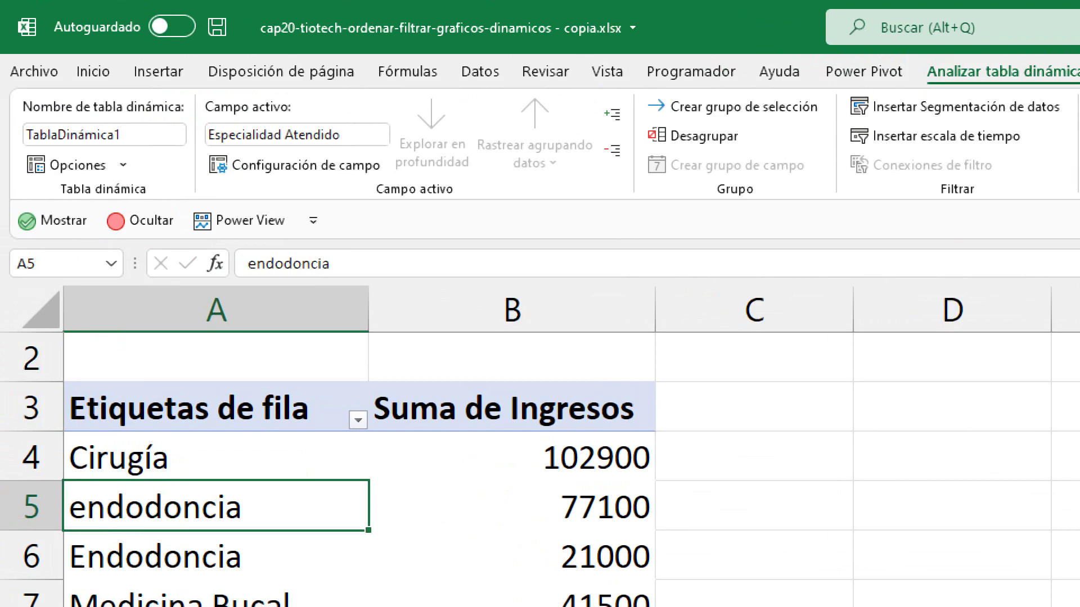
click(79, 36)
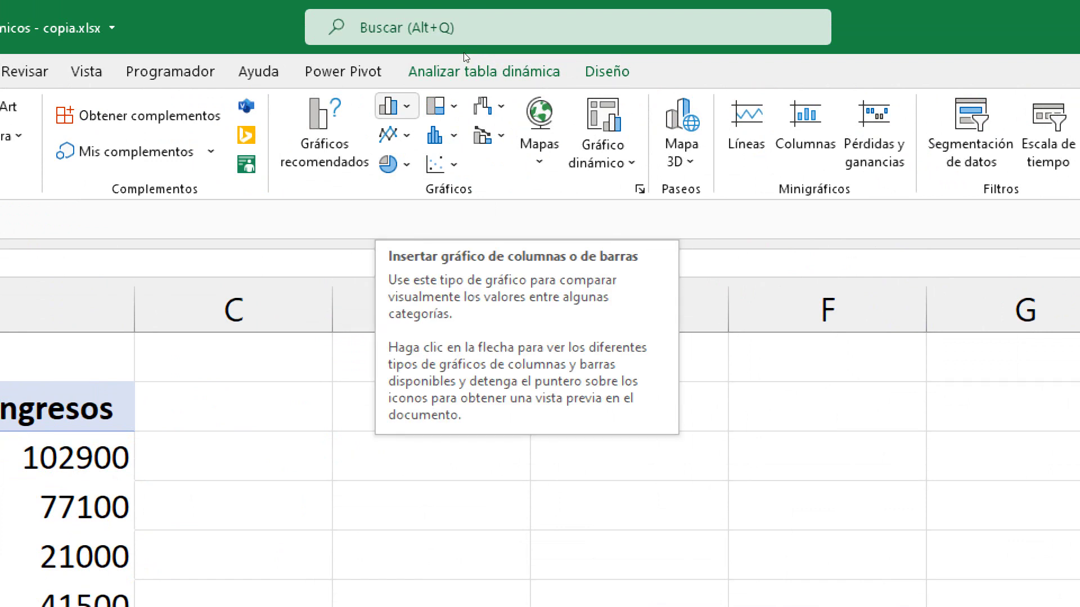
Insert a 3-D column pivot chart of Suma de Ingresos by specialty
click(396, 105)
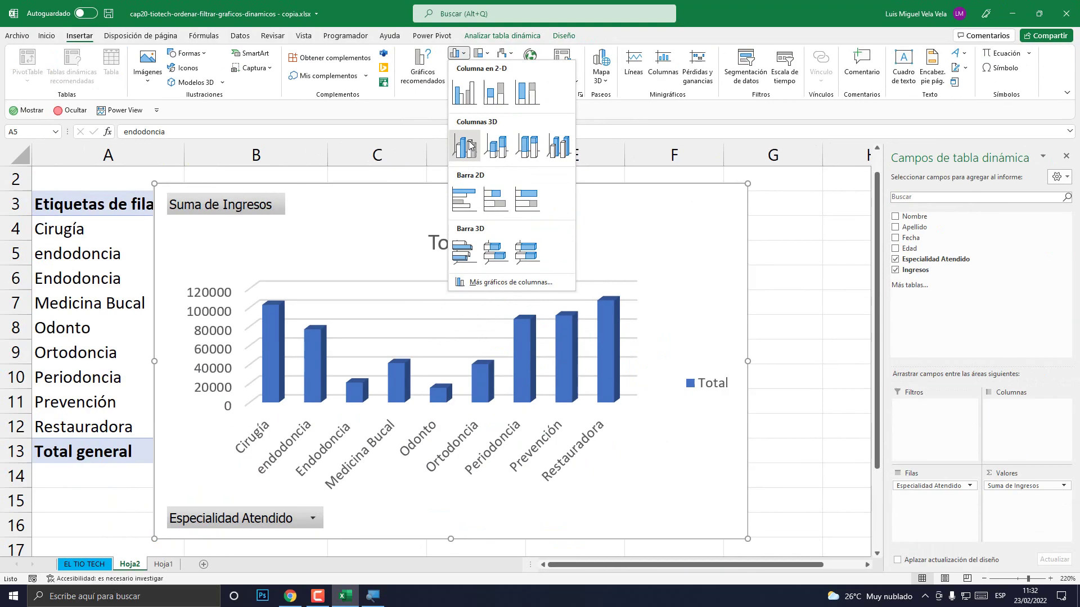
click(468, 143)
mouse_move(428, 183)
mouse_down()
mouse_move(434, 219)
mouse_move(429, 193)
mouse_up()
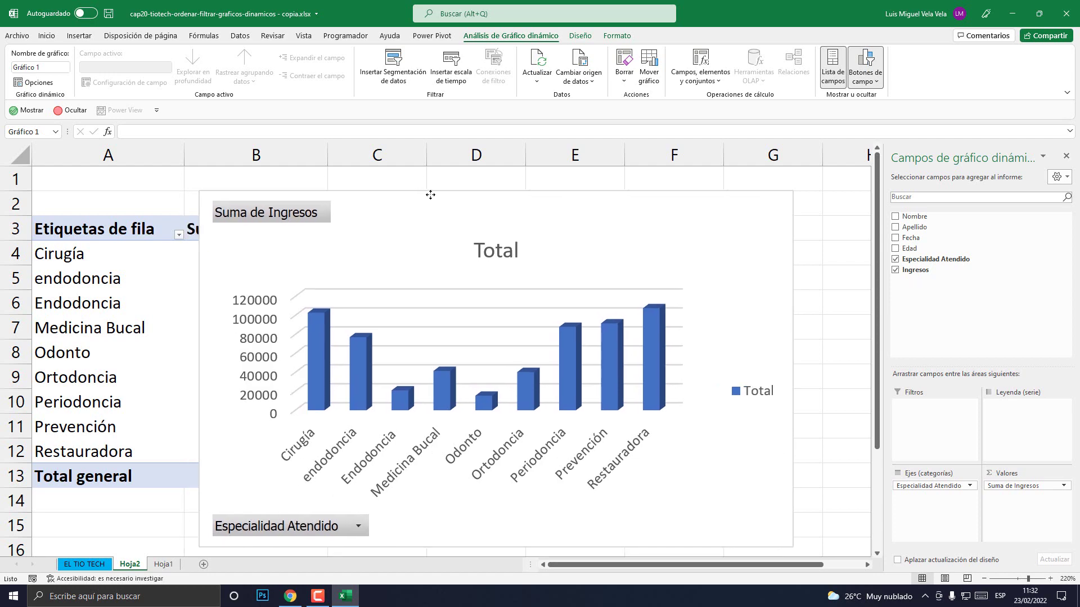
Zoom out and drag the pivot chart beside the pivot table
click(984, 579)
click(983, 579)
click(984, 579)
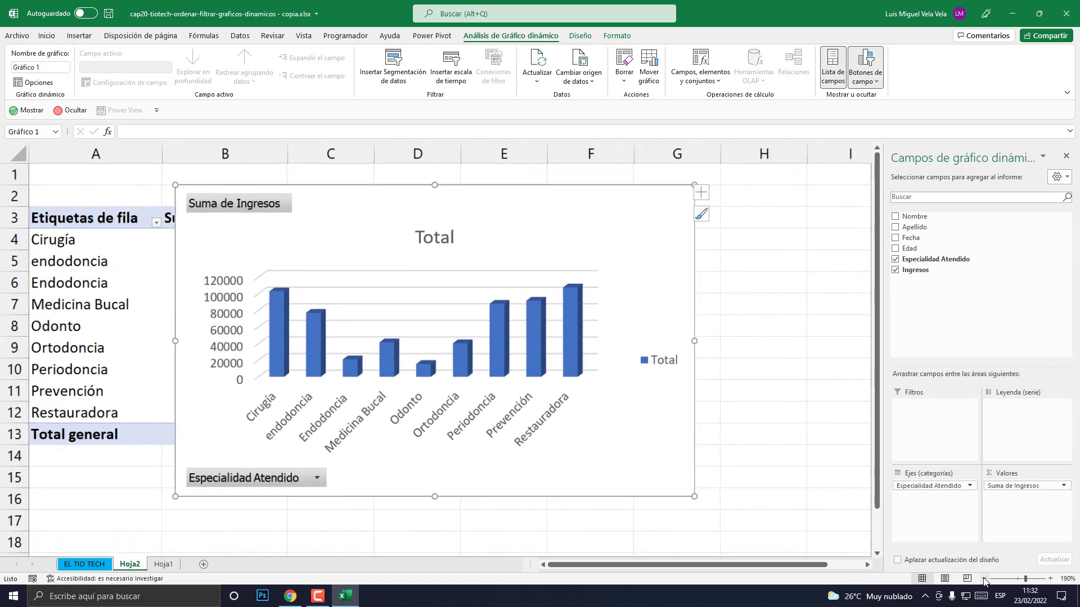
drag(398, 193, 529, 208)
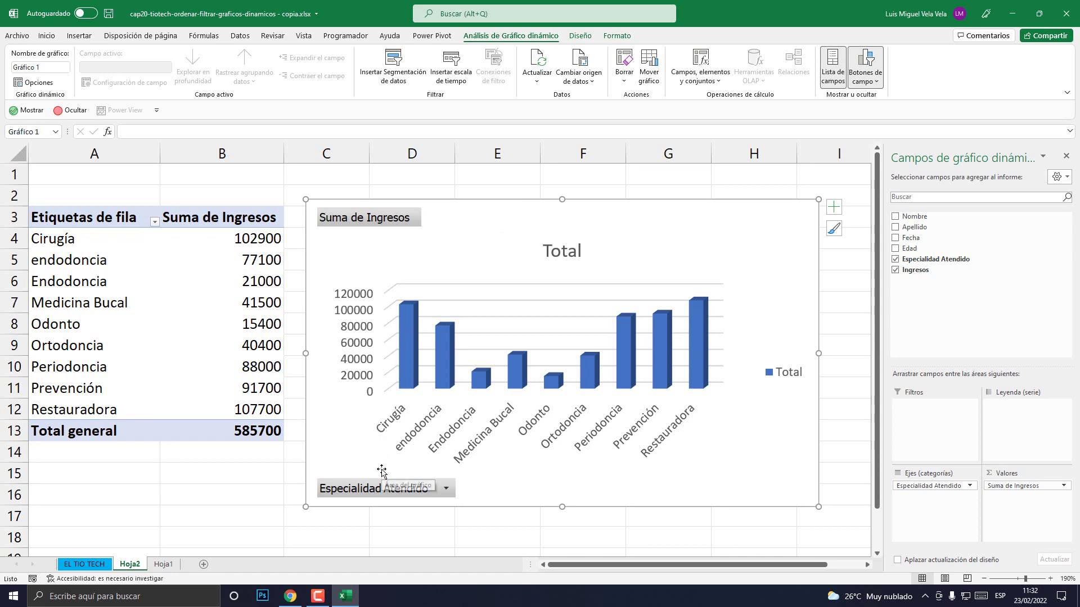
key(super+plus)
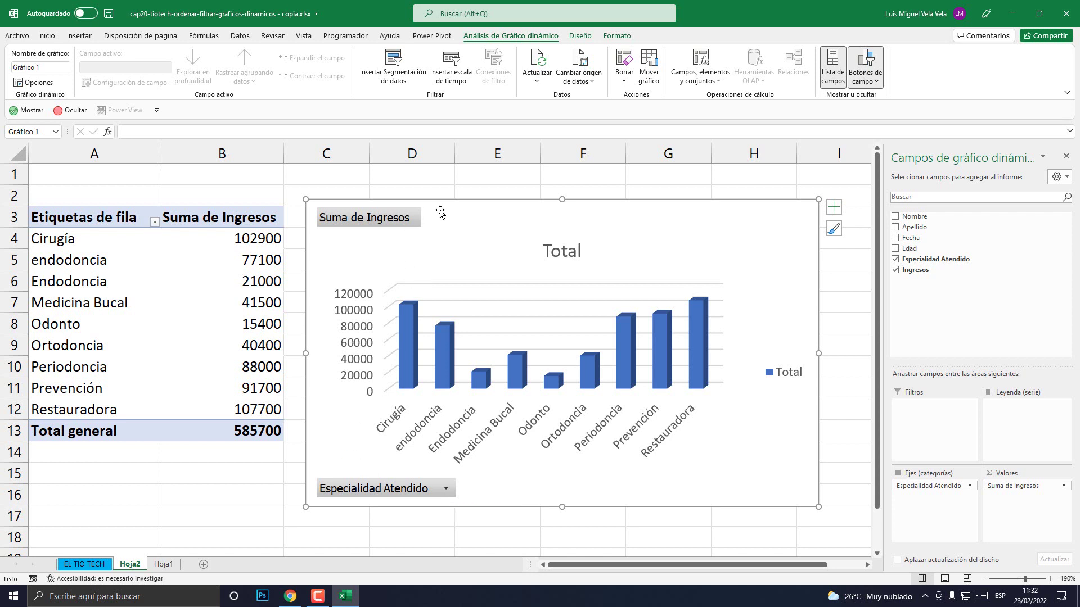
drag(442, 204, 429, 187)
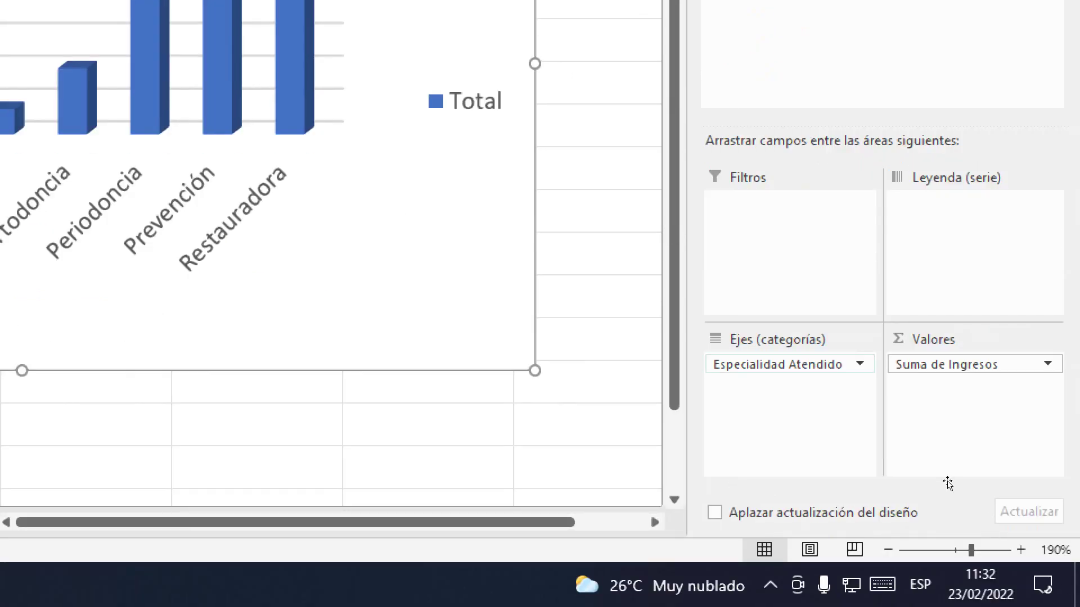
drag(675, 186, 661, 187)
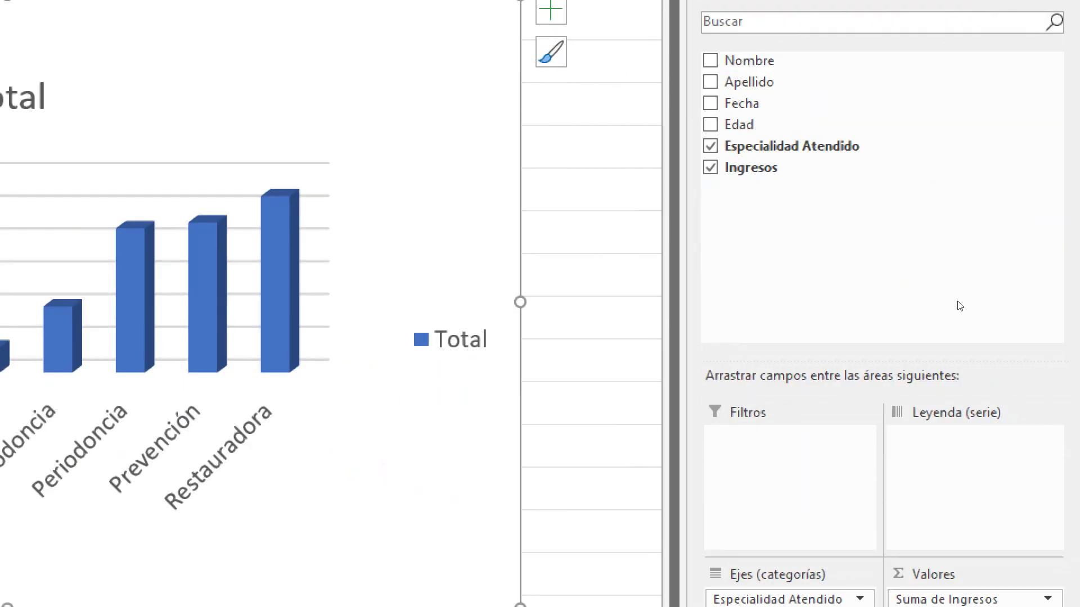
Add Edad as the legend series and stretch the chart leftward toward column A
drag(910, 245, 1017, 415)
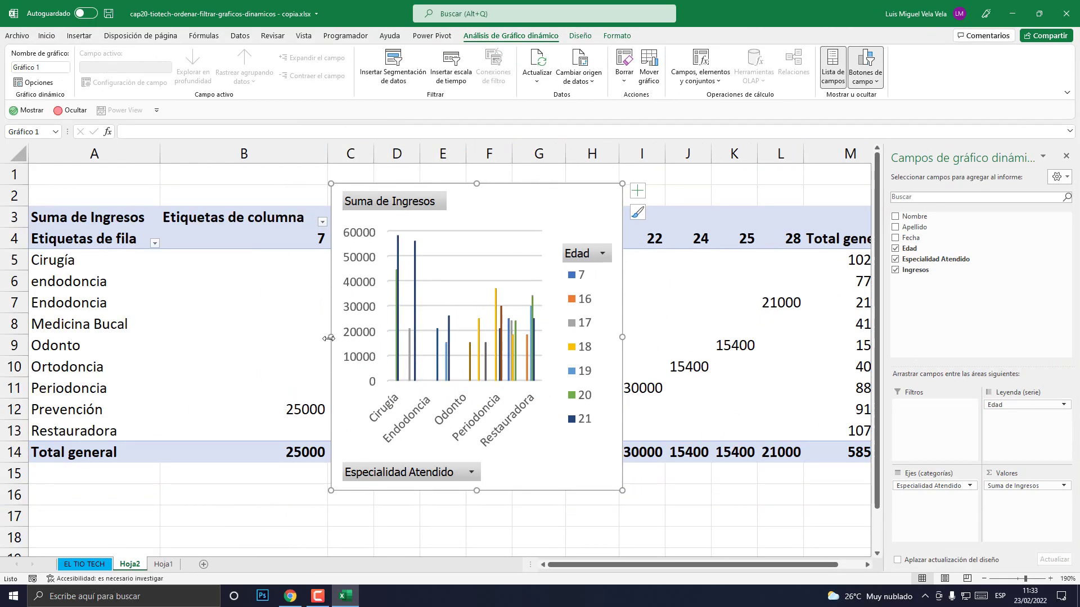
drag(331, 337, 101, 335)
mouse_move(318, 186)
mouse_down()
mouse_move(525, 413)
mouse_move(384, 268)
mouse_move(490, 243)
mouse_move(431, 397)
mouse_move(375, 192)
mouse_up()
click(397, 282)
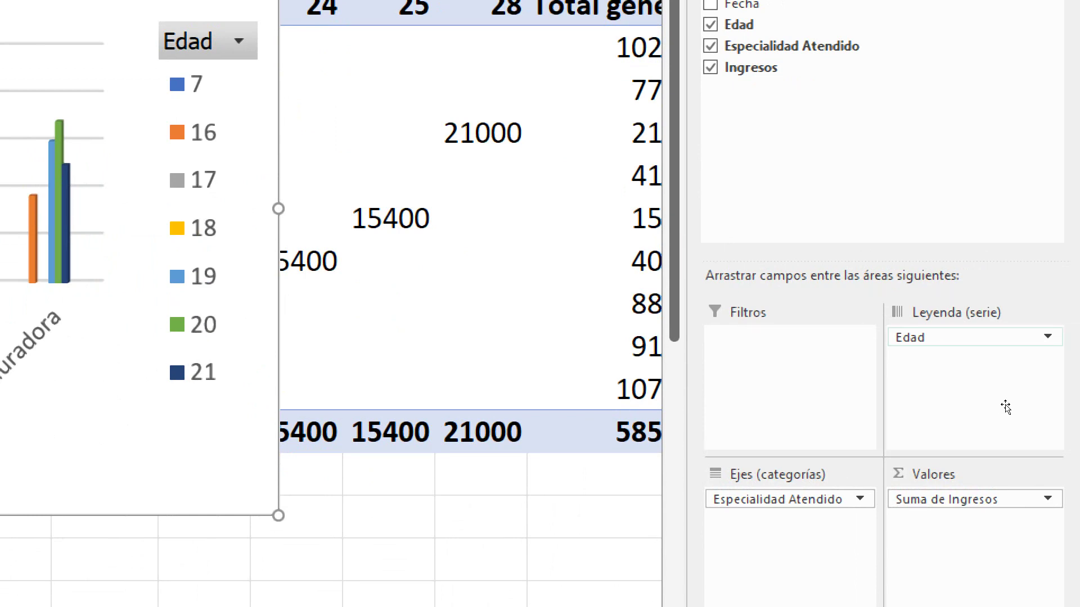
Remove Edad from the legend and enlarge the chart from its lower-right corner
drag(1010, 404, 1020, 400)
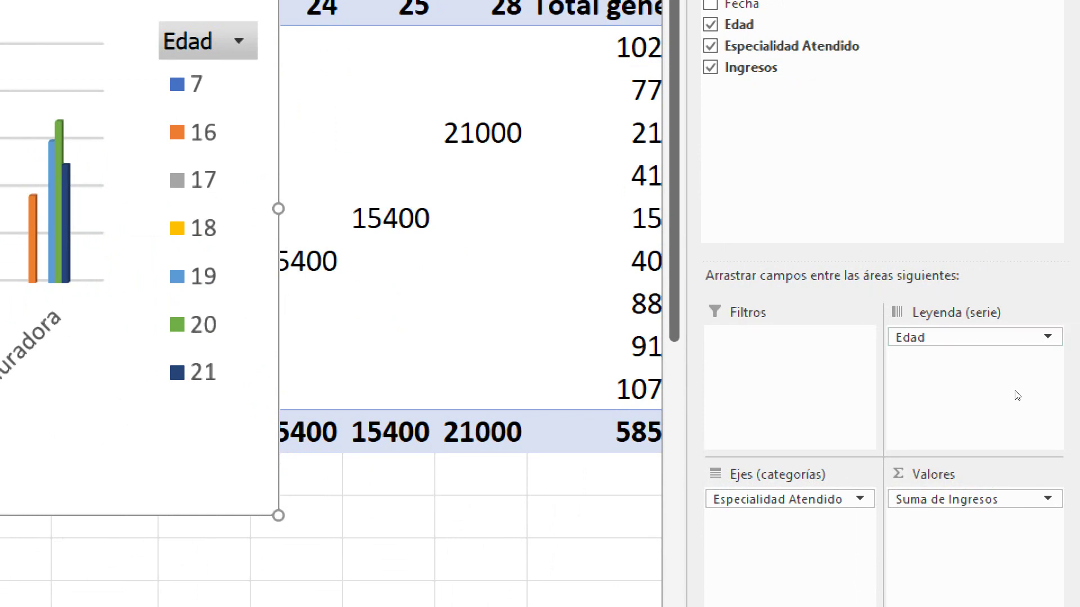
drag(1017, 395, 750, 412)
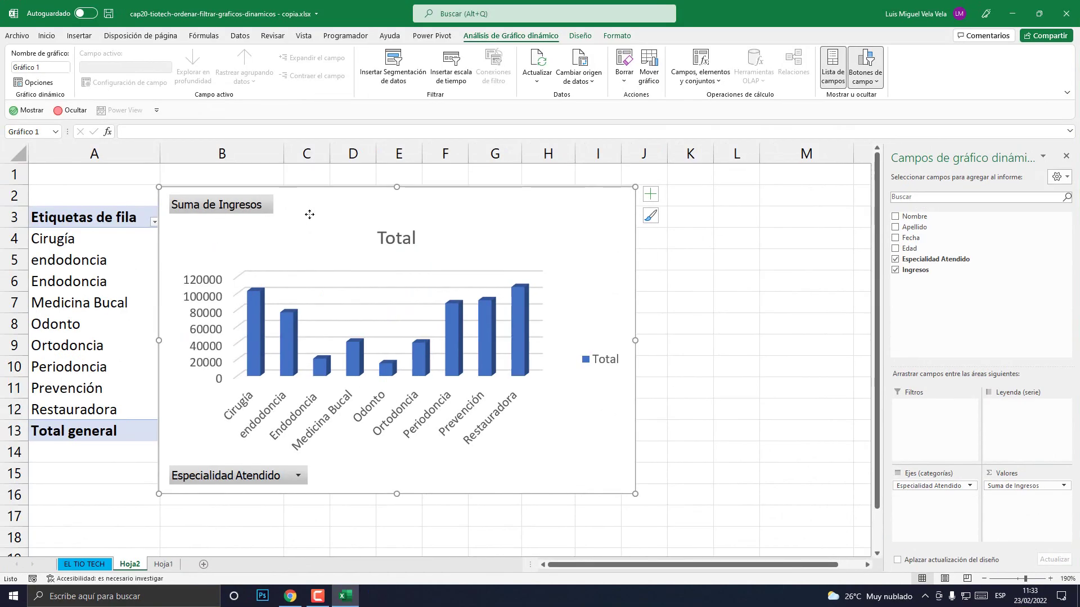
drag(309, 215, 323, 211)
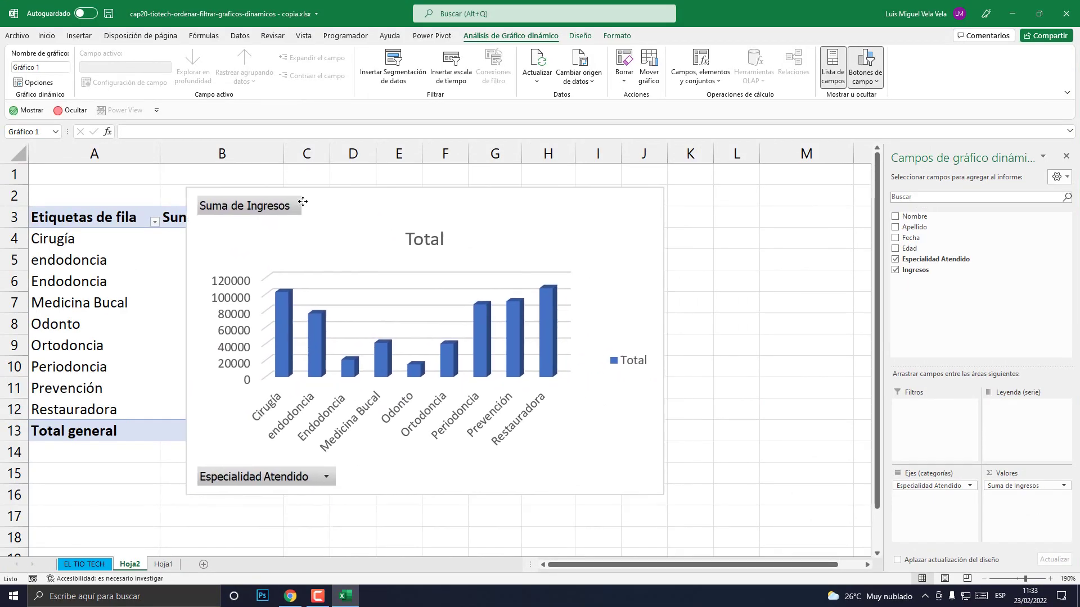
drag(647, 490, 780, 514)
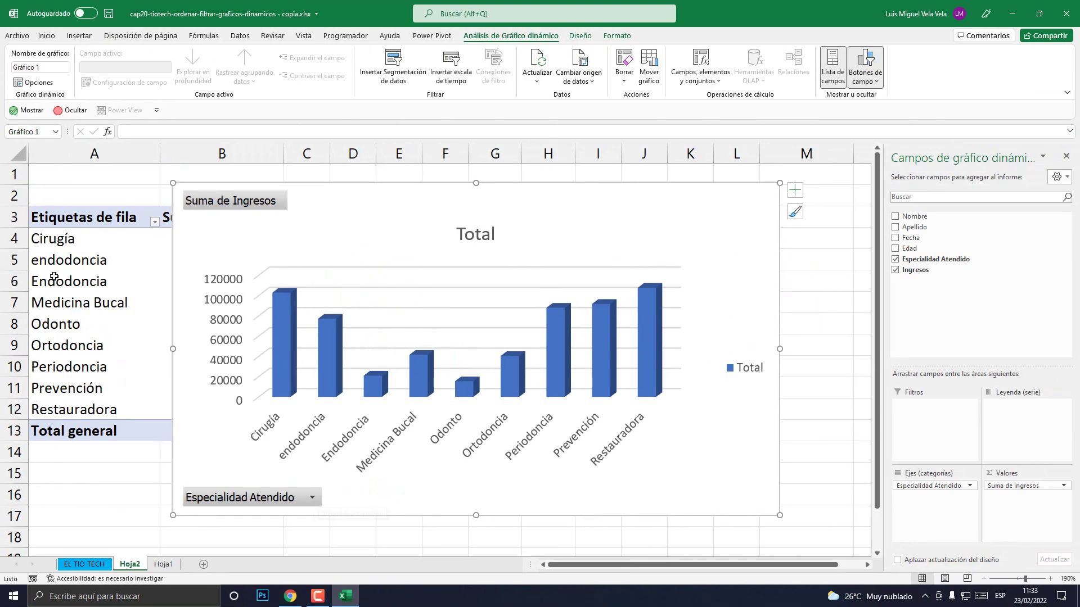
drag(57, 251, 62, 409)
click(68, 345)
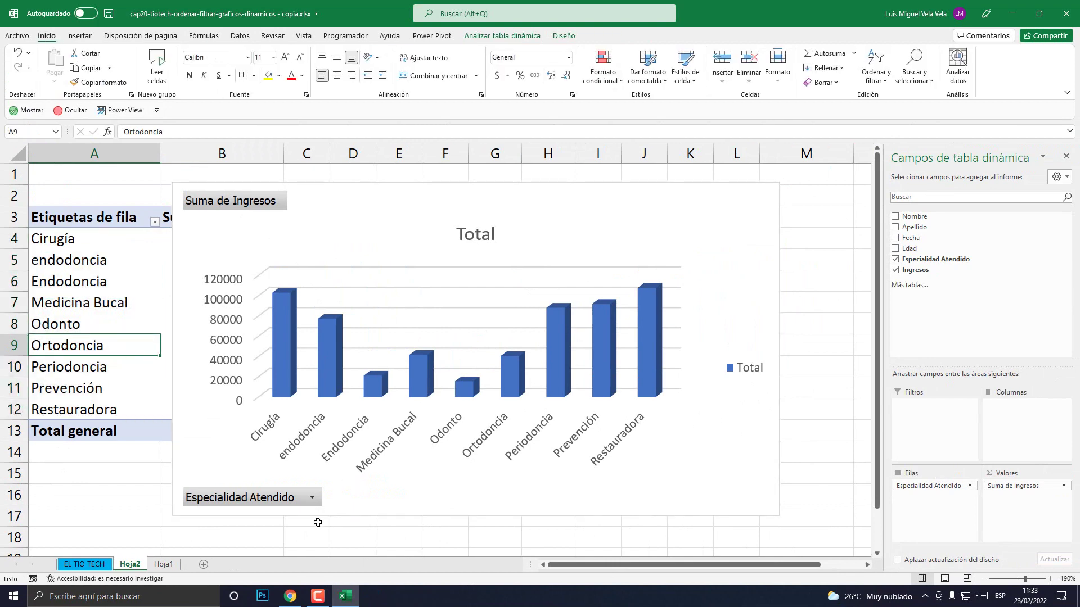
click(311, 502)
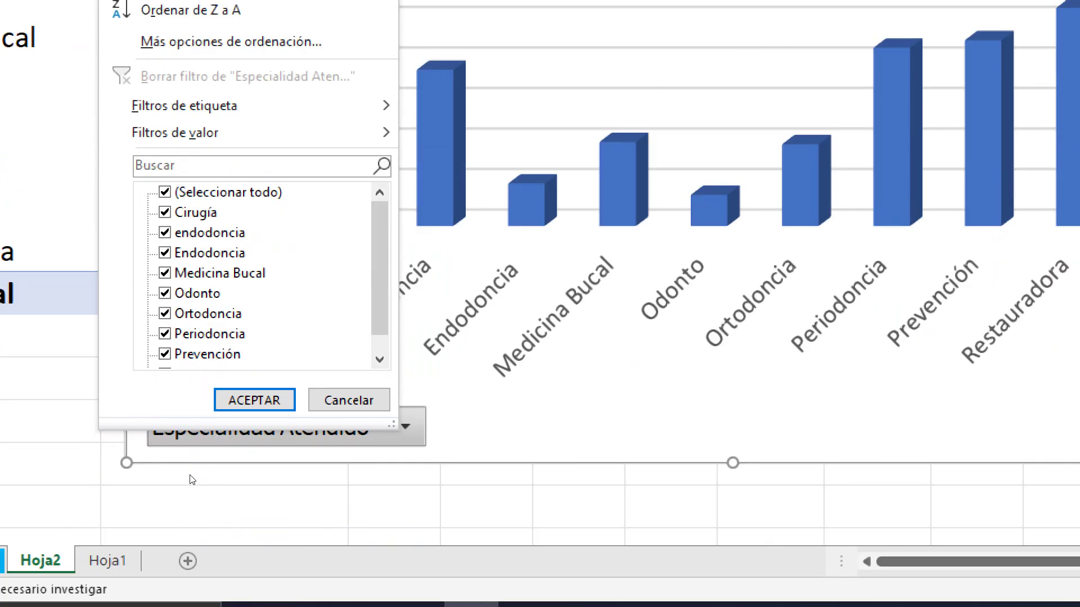
scroll(298, 408, down, 1)
scroll(297, 408, up, 1)
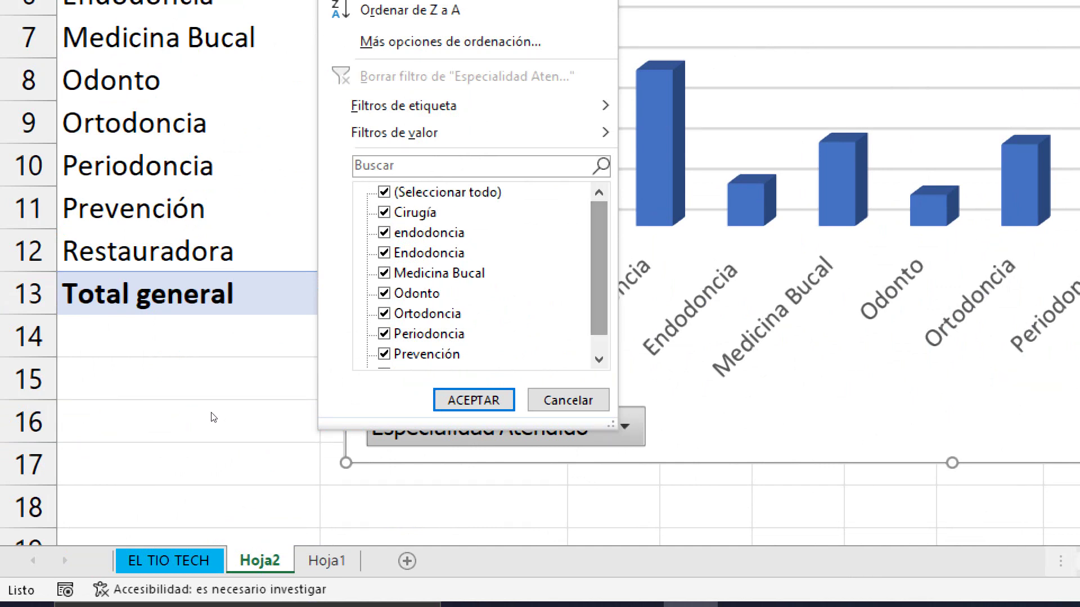
key(Down)
key(space)
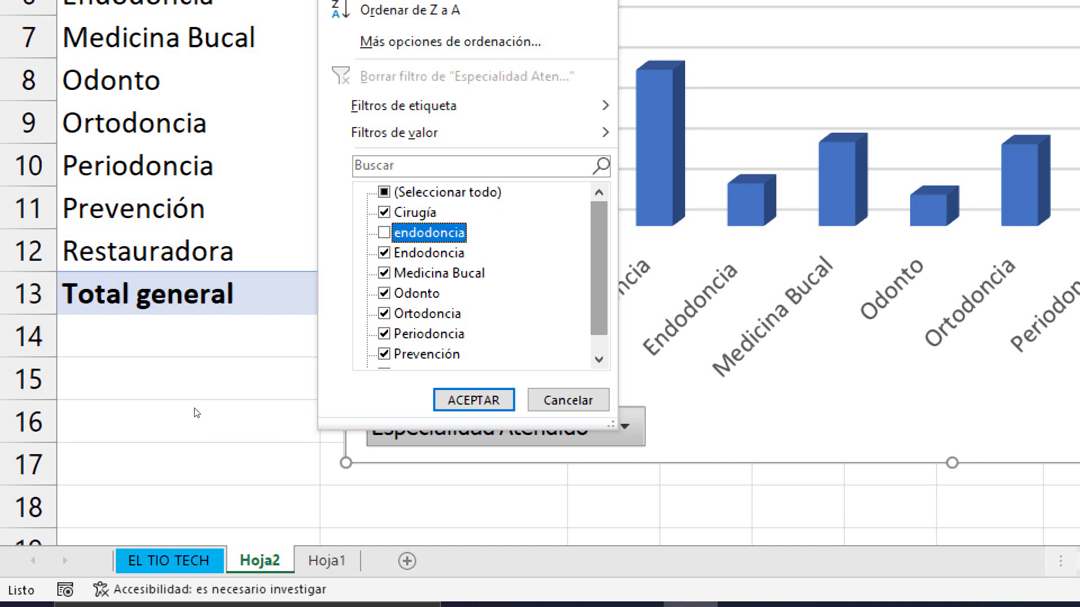
key(Down)
key(space)
key(Down)
key(space)
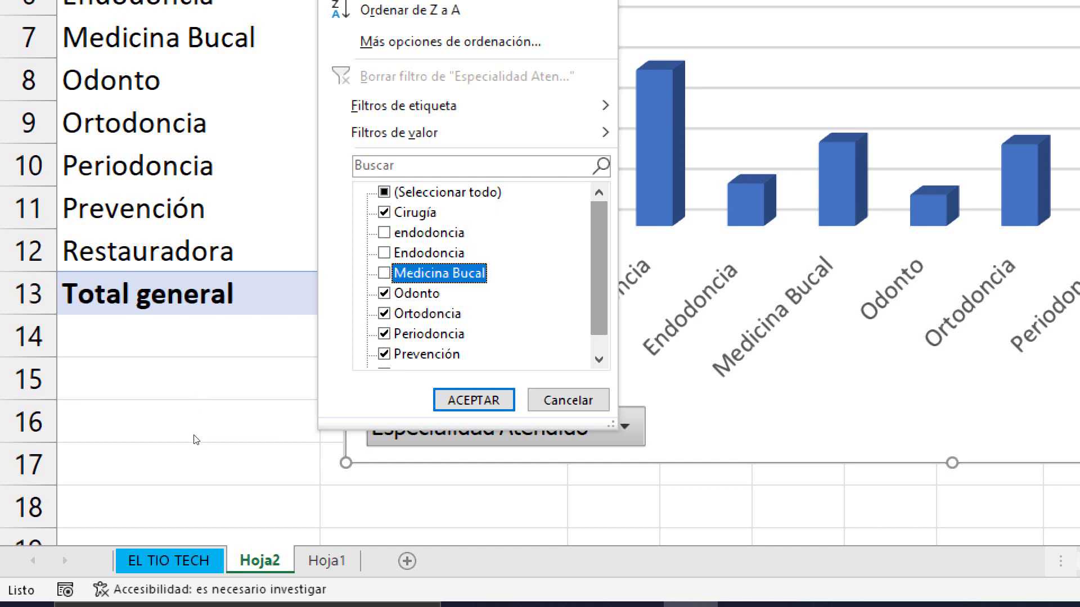
key(Down)
key(space)
key(Down)
key(Down)
key(space)
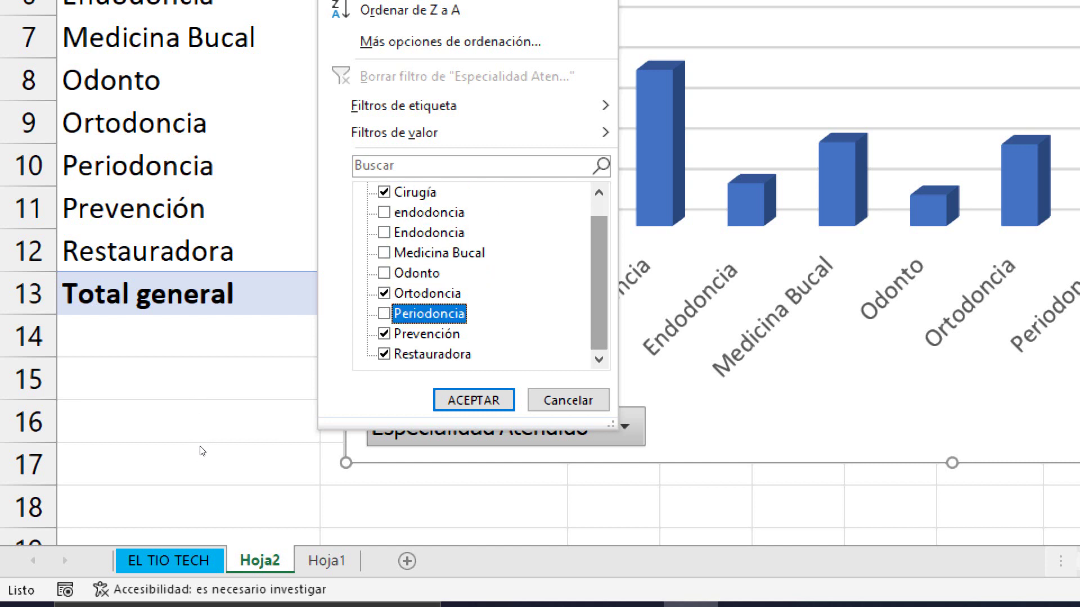
key(Down)
key(space)
key(Down)
scroll(213, 447, up, 1)
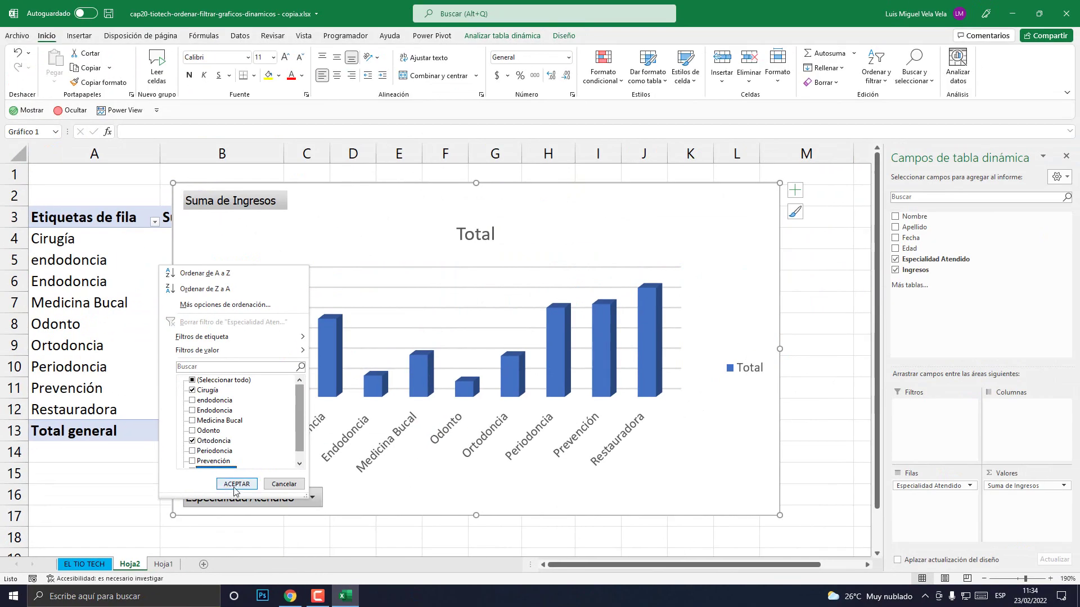
click(237, 488)
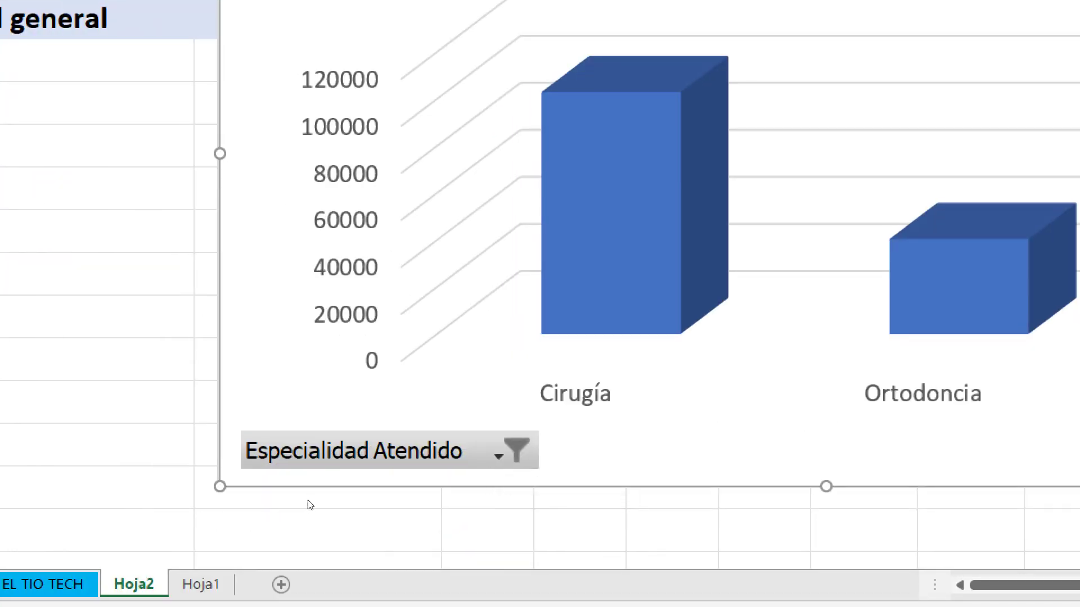
click(265, 457)
key(Tab)
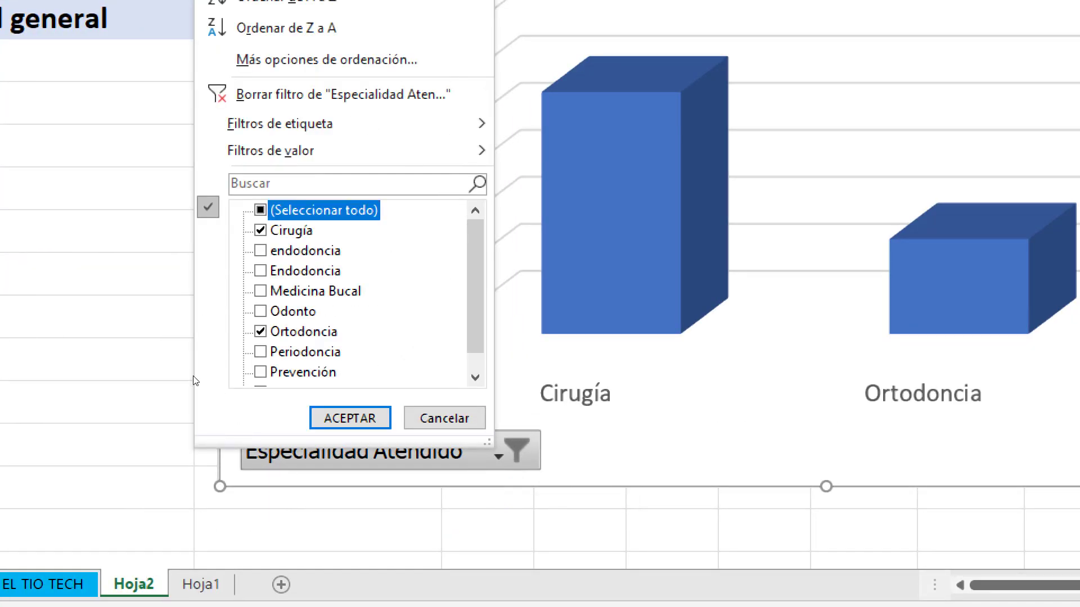
key(space)
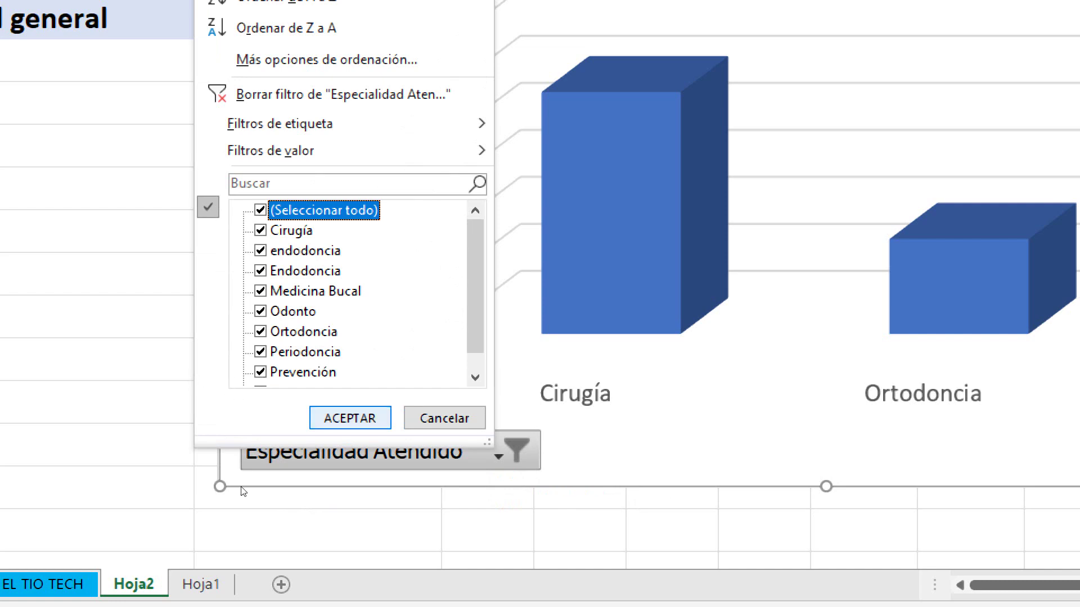
key(Return)
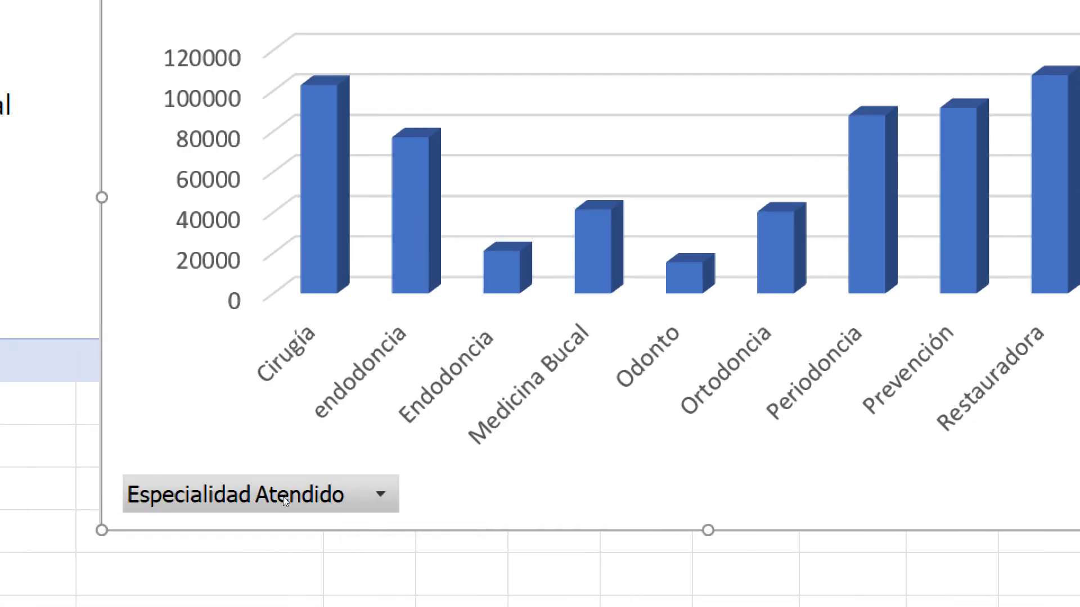
click(279, 499)
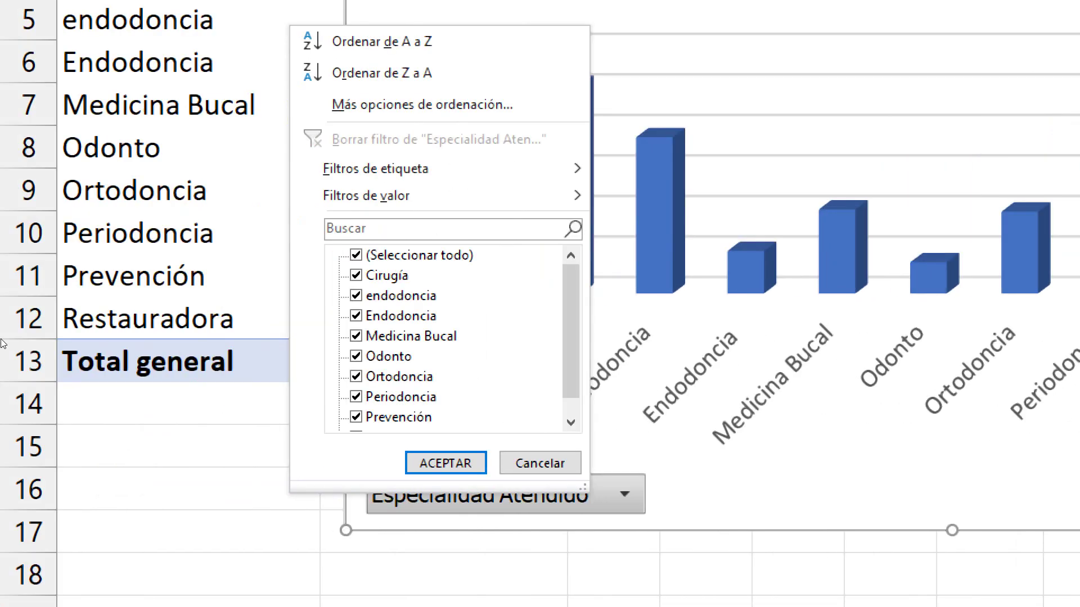
key(Down)
key(Down)
key(Down)
key(Down)
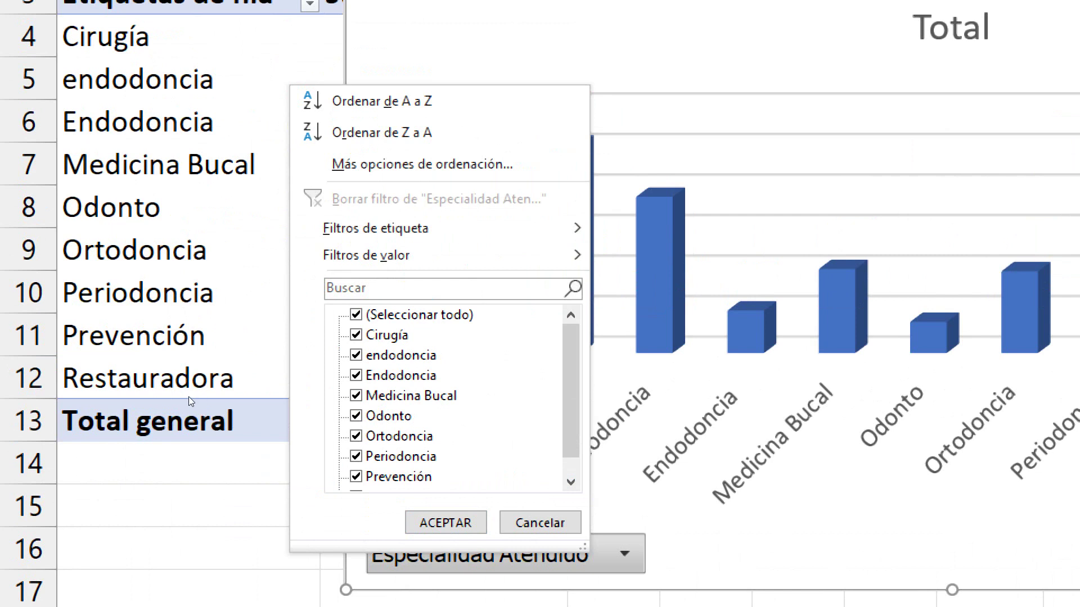
key(Down)
key(Down)
key(Down)
key(space)
key(Down)
key(space)
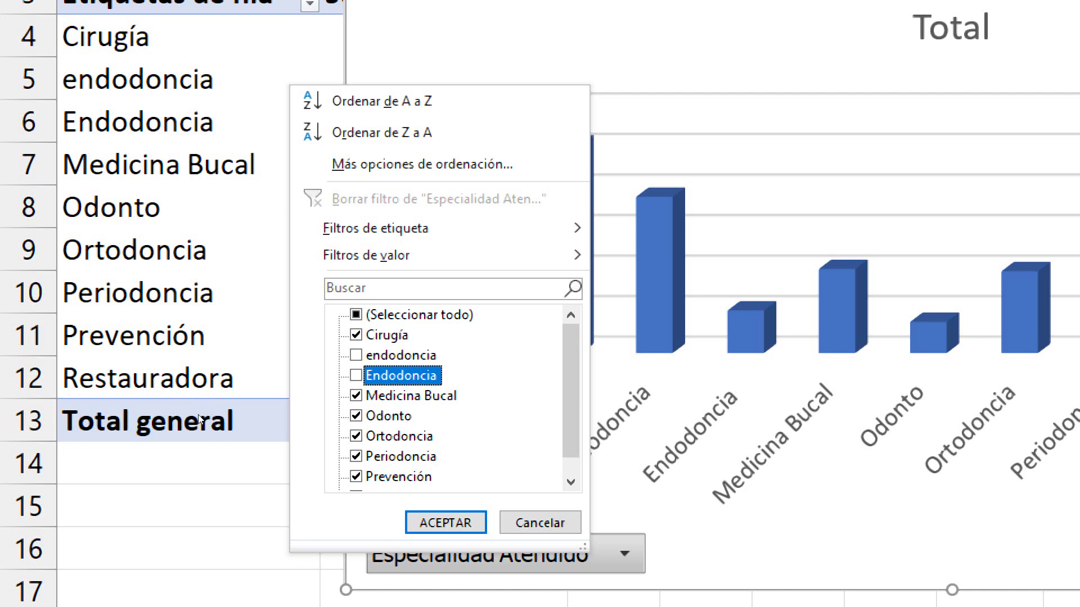
key(Down)
key(space)
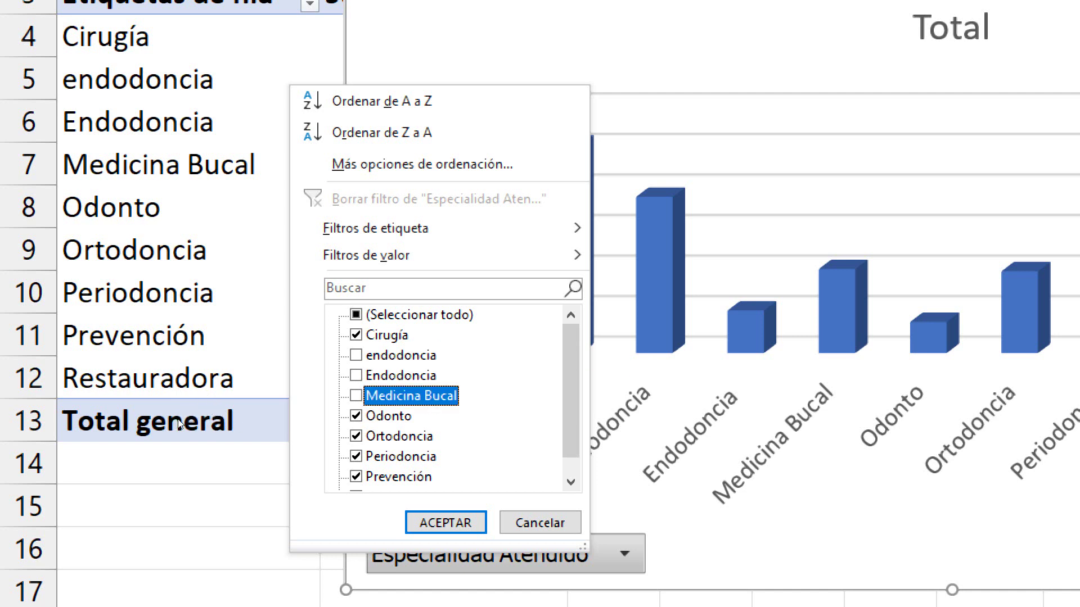
key(Return)
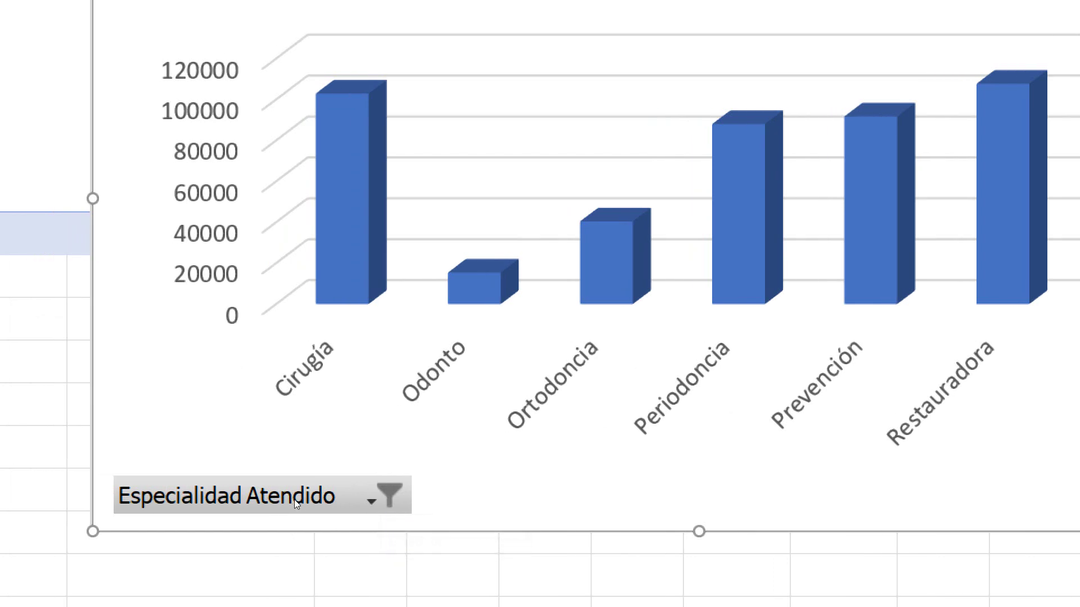
click(312, 500)
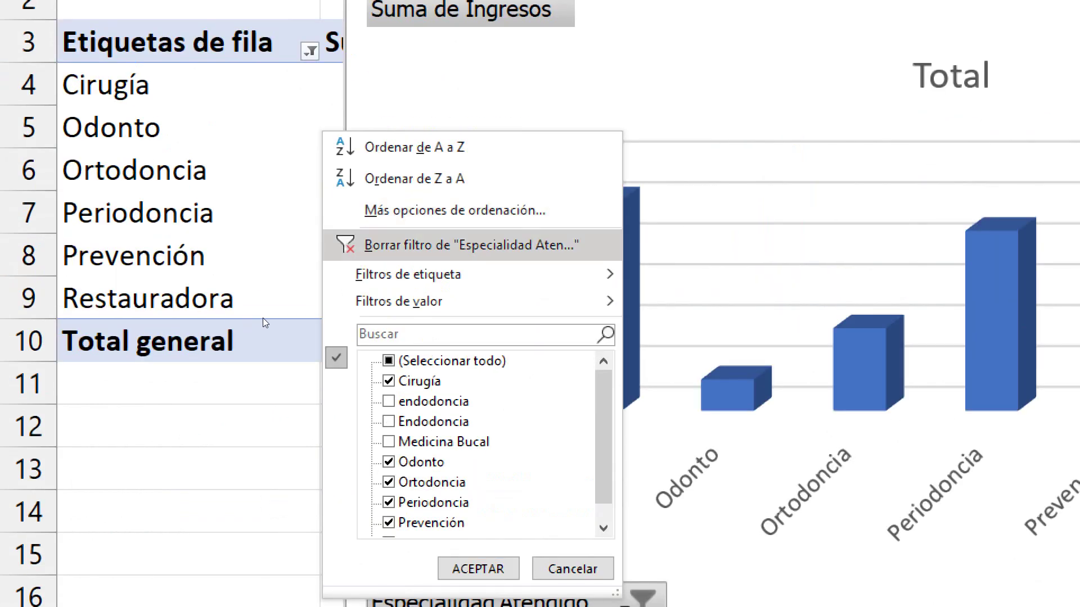
click(291, 324)
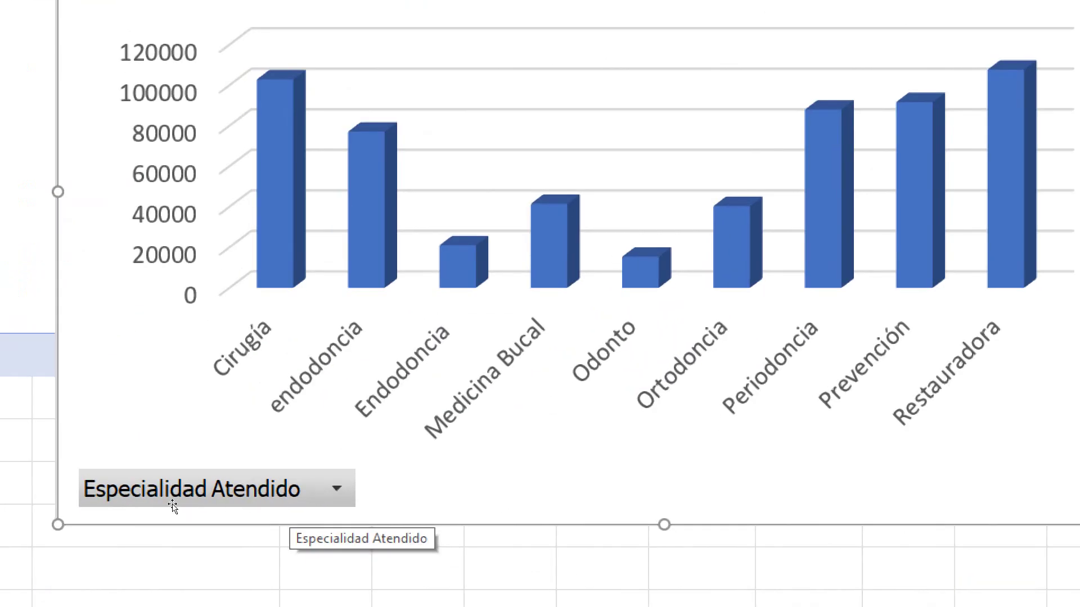
Sort the specialties A to Z, then Z to A with Restauradora first
click(301, 501)
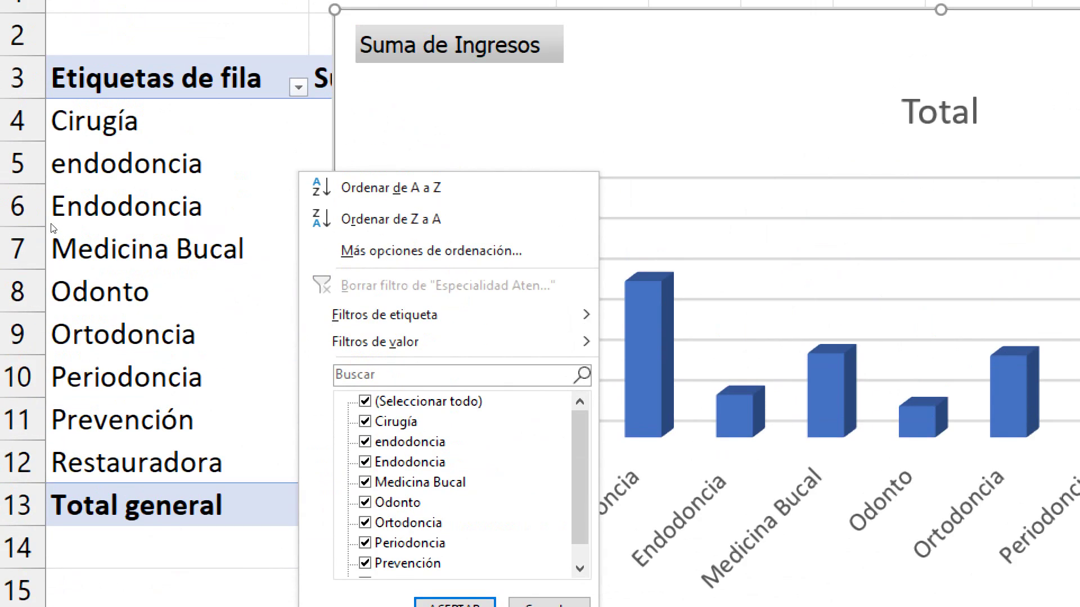
key(Down)
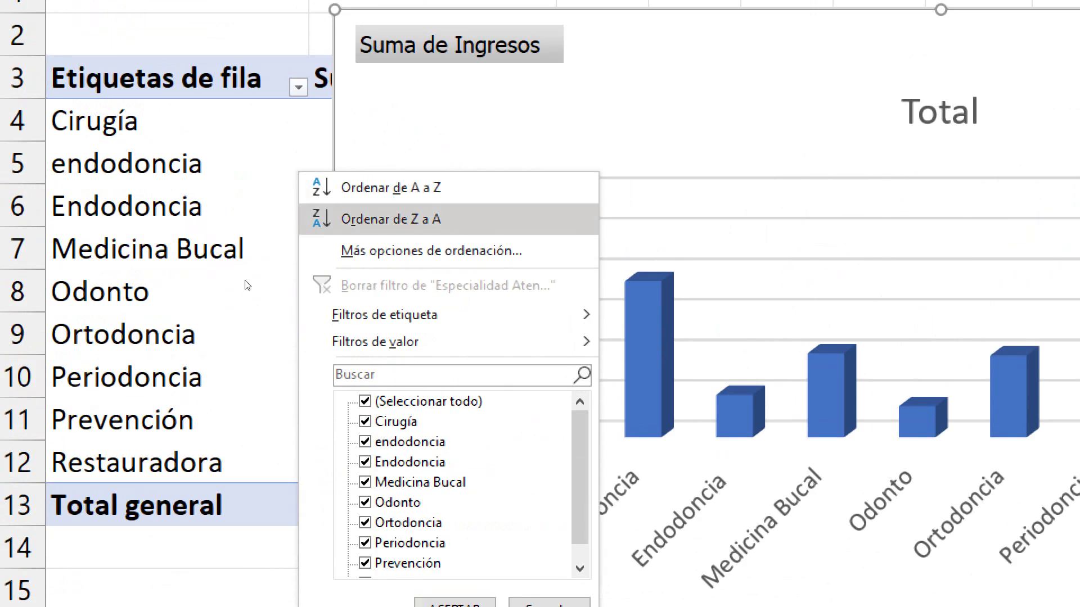
key(Up)
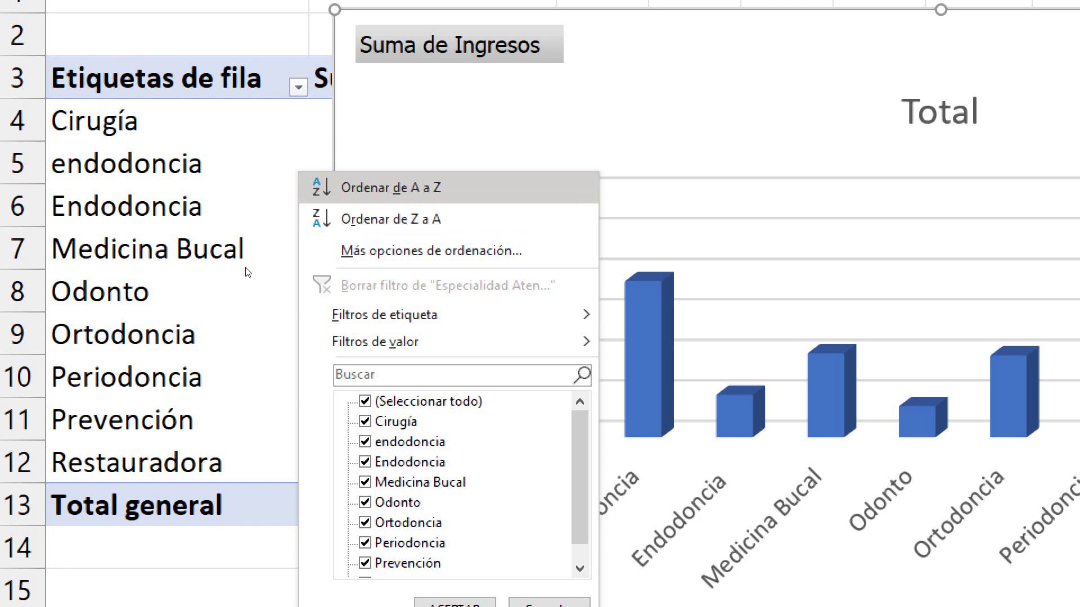
key(Down)
key(Up)
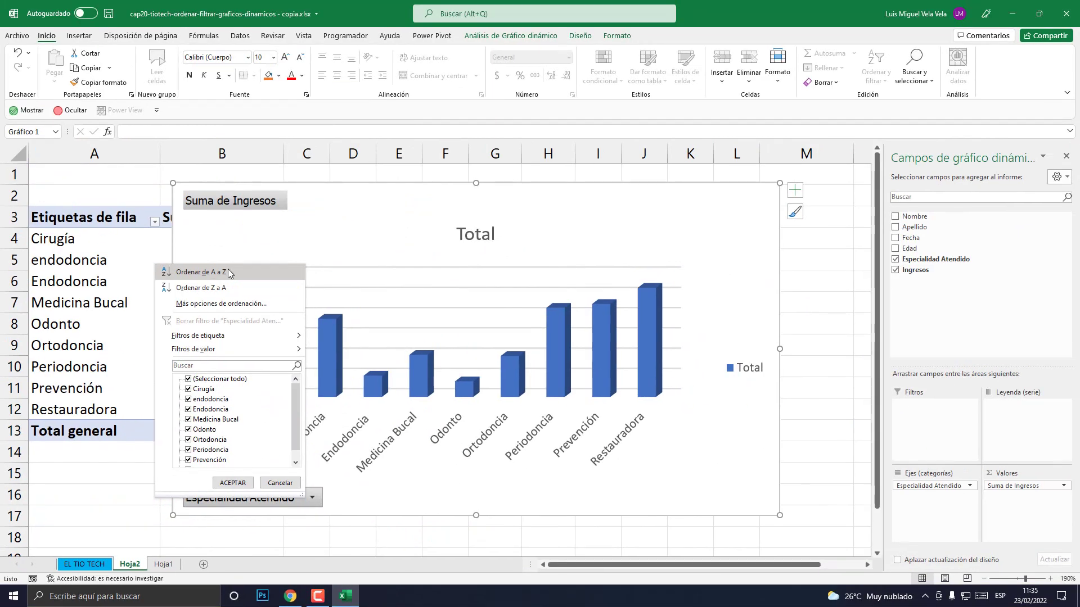
key(Return)
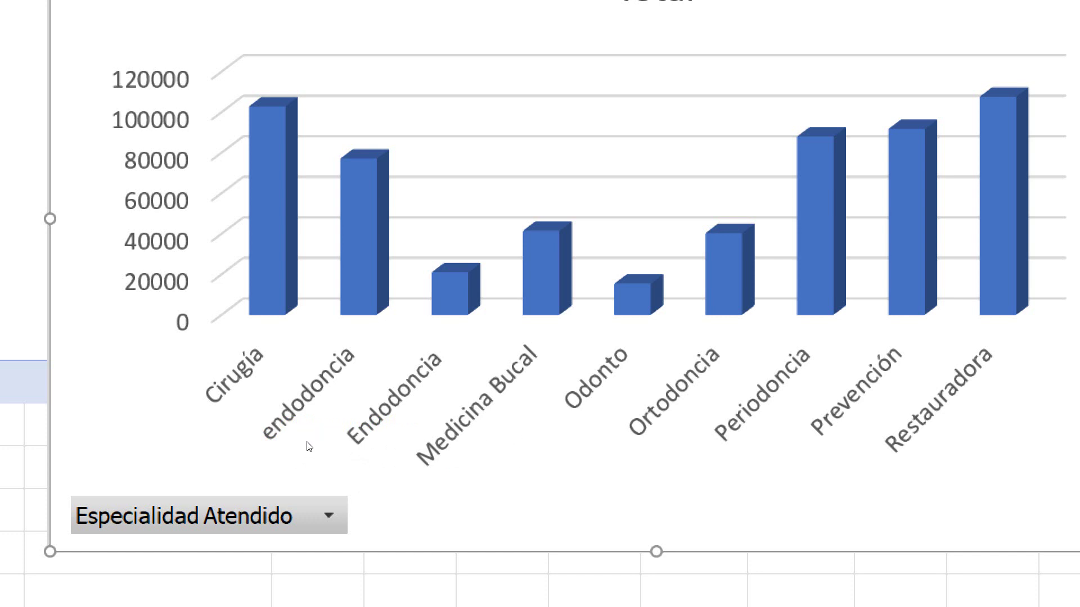
click(329, 515)
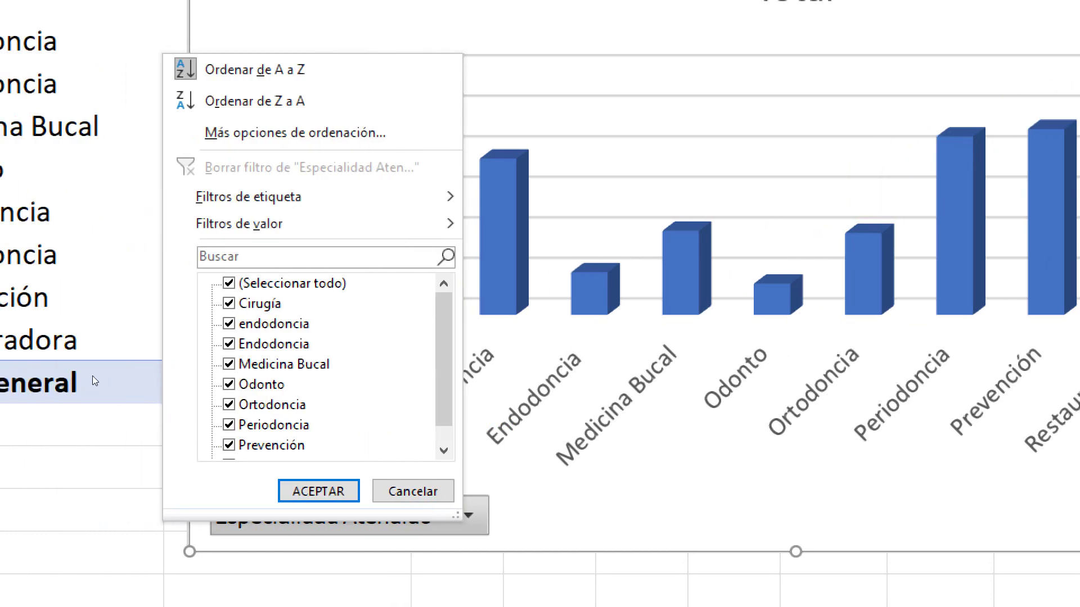
key(Down)
key(Down)
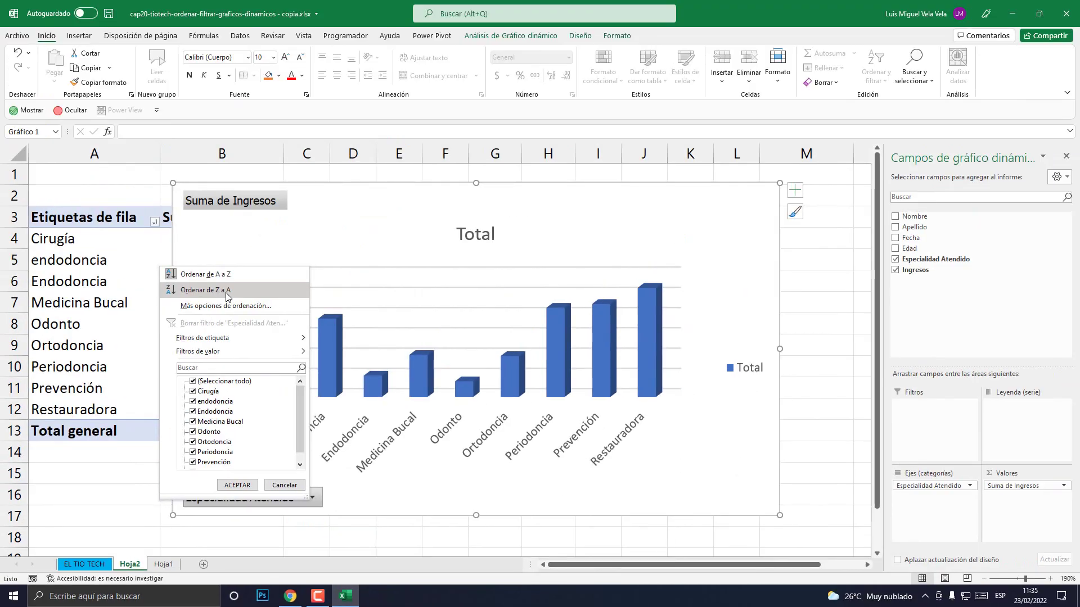
click(227, 290)
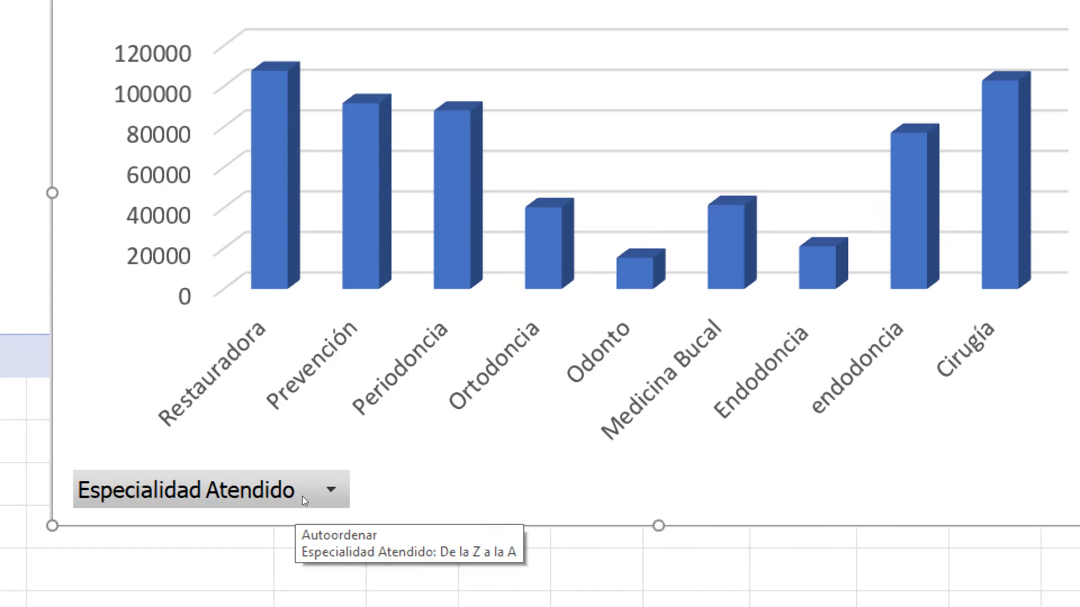
Sort the specialties A to Z again, from Cirugía through Restauradora
click(312, 497)
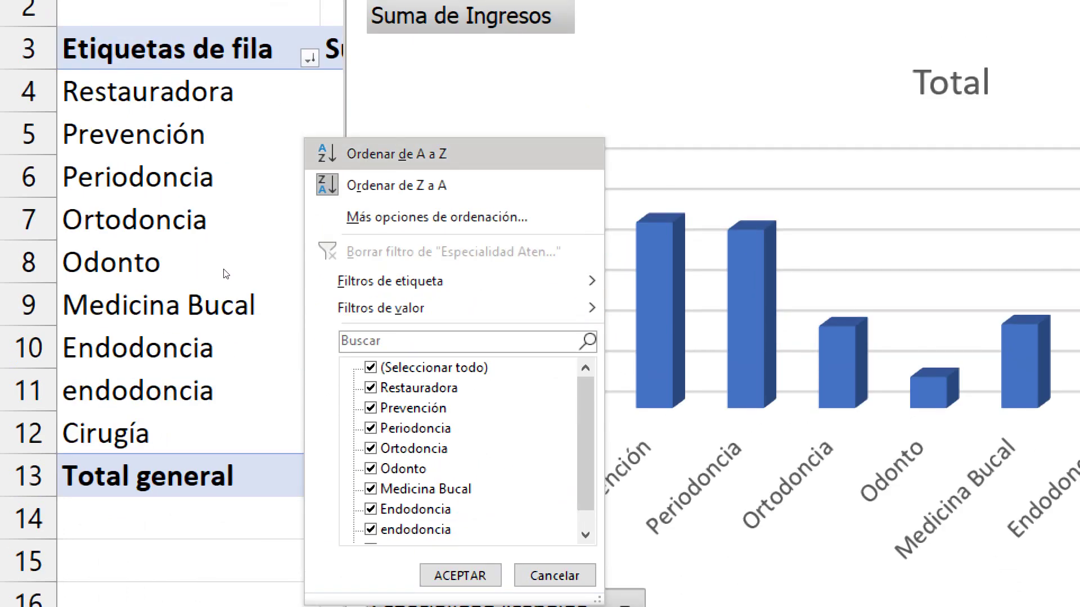
key(Return)
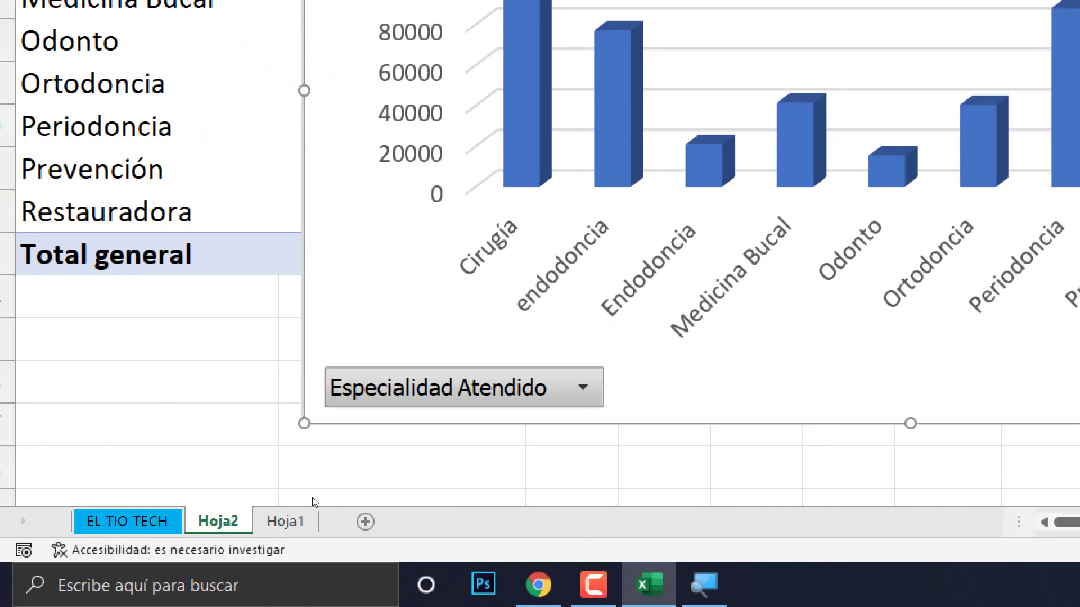
key(alt+Down)
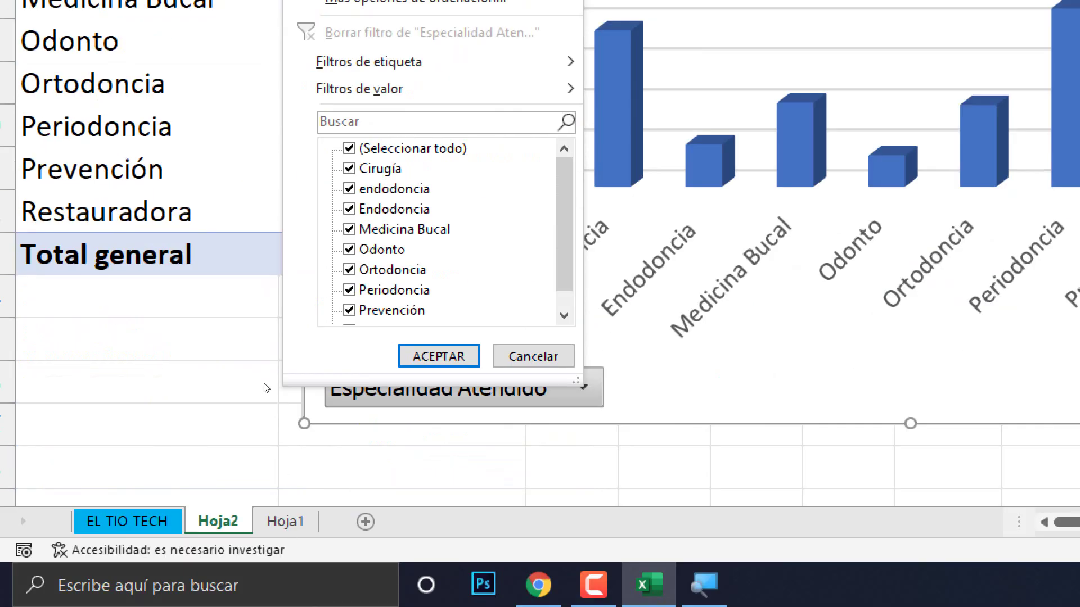
key(Down)
key(Down)
key(Down)
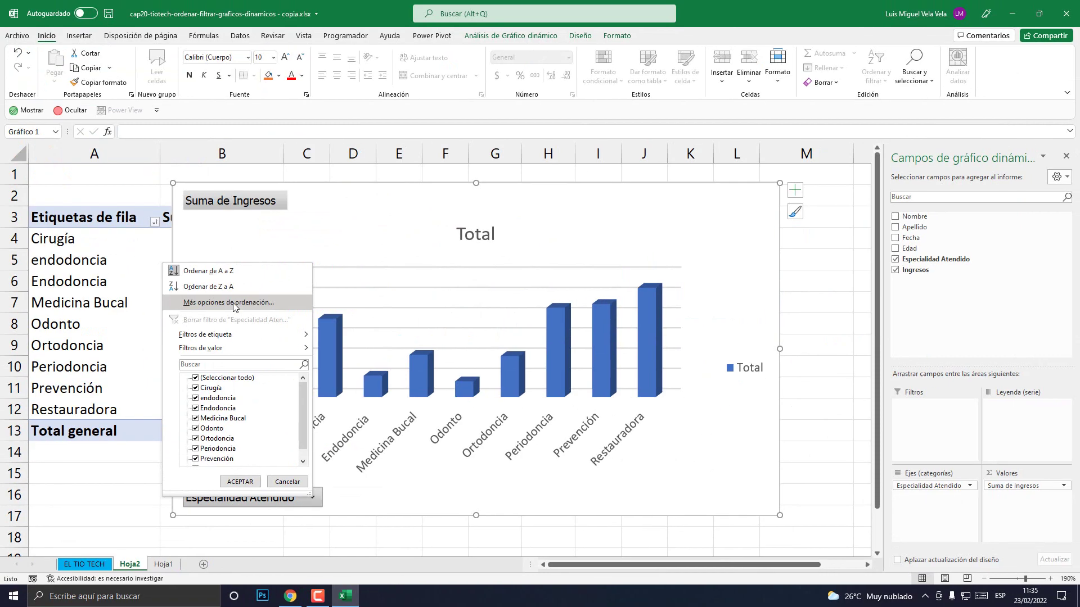
In Más opciones de ordenación, sort specialties ascending by Suma de Ingresos, Odonto first
key(Return)
drag(511, 191, 530, 180)
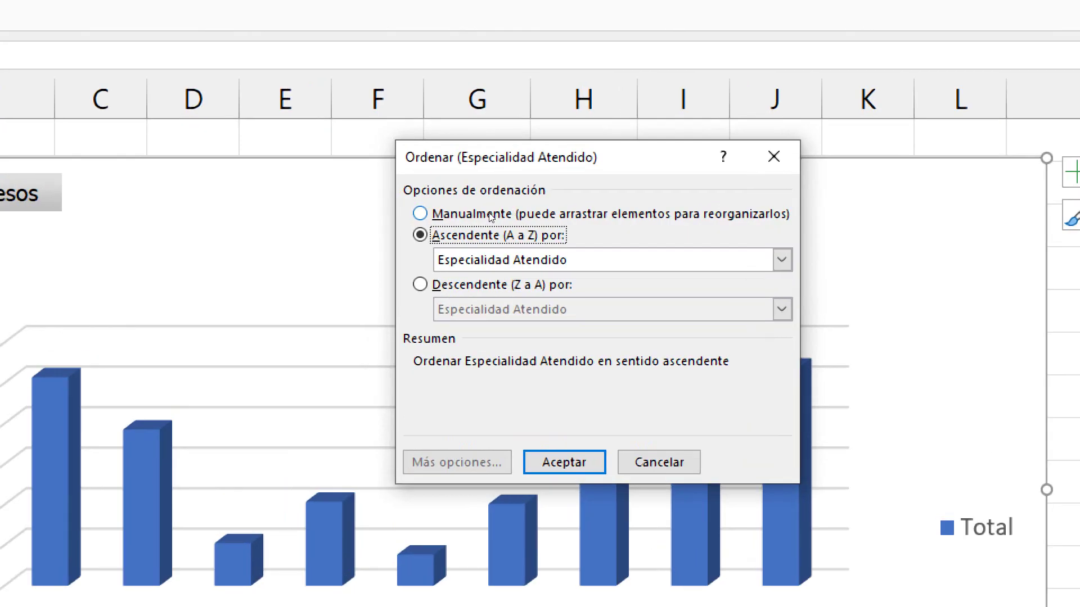
click(506, 211)
click(501, 214)
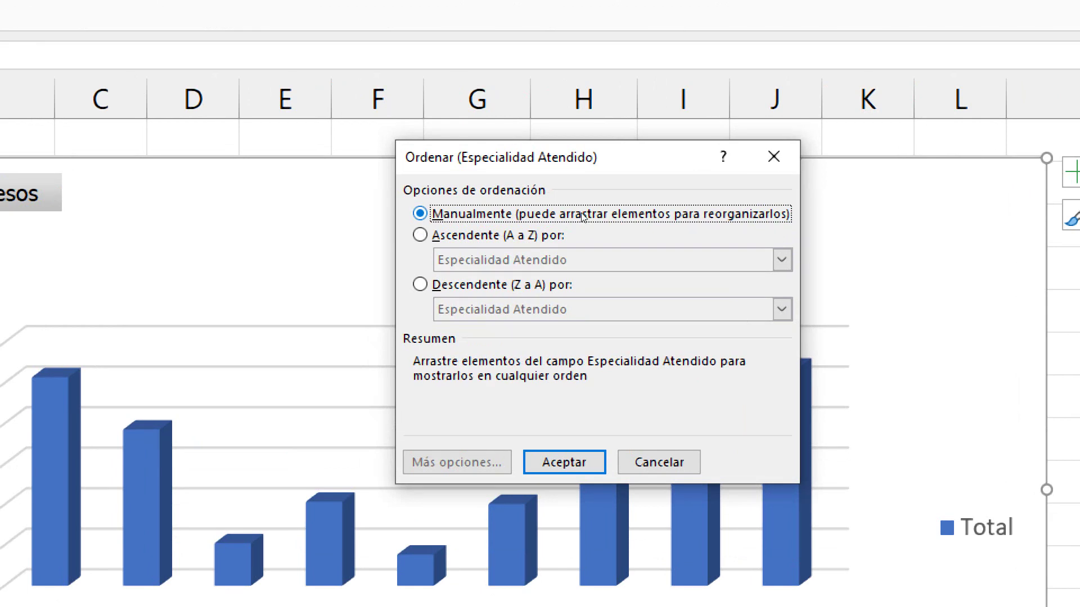
click(521, 230)
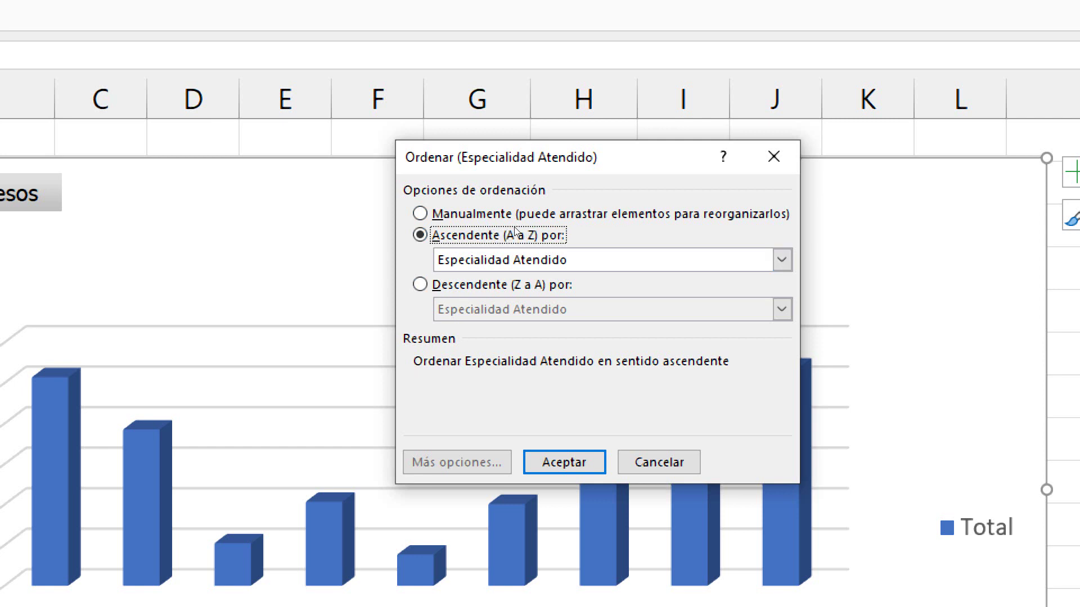
key(Tab)
key(alt+Down)
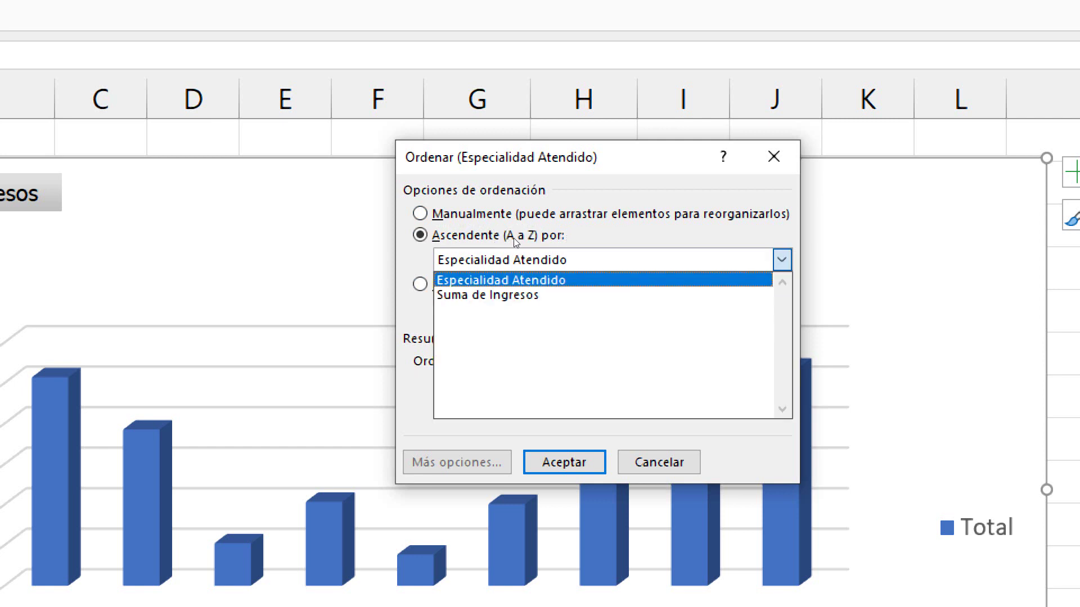
key(Down)
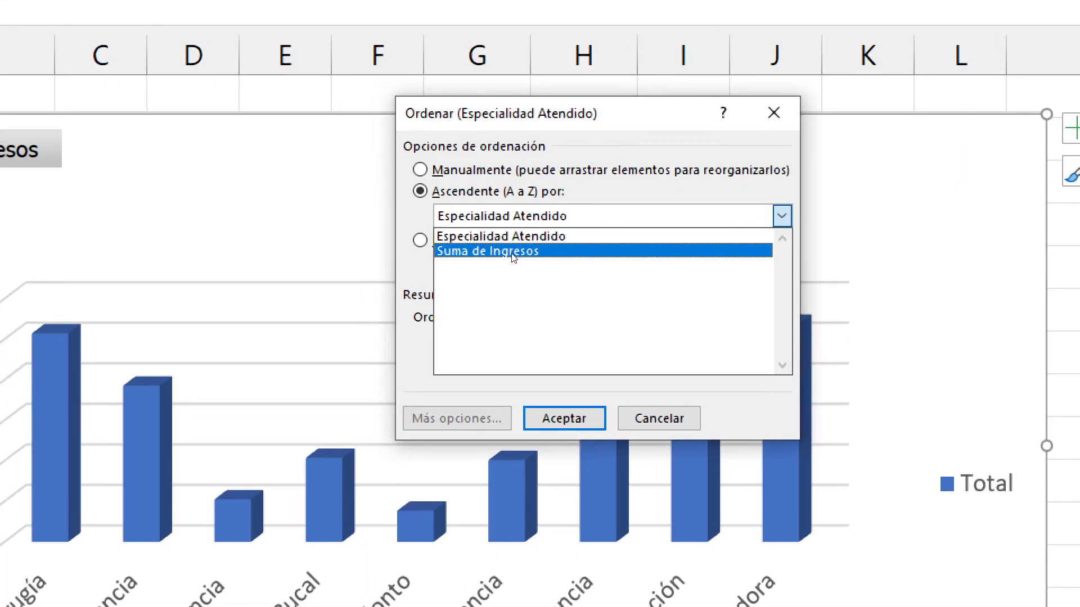
click(511, 252)
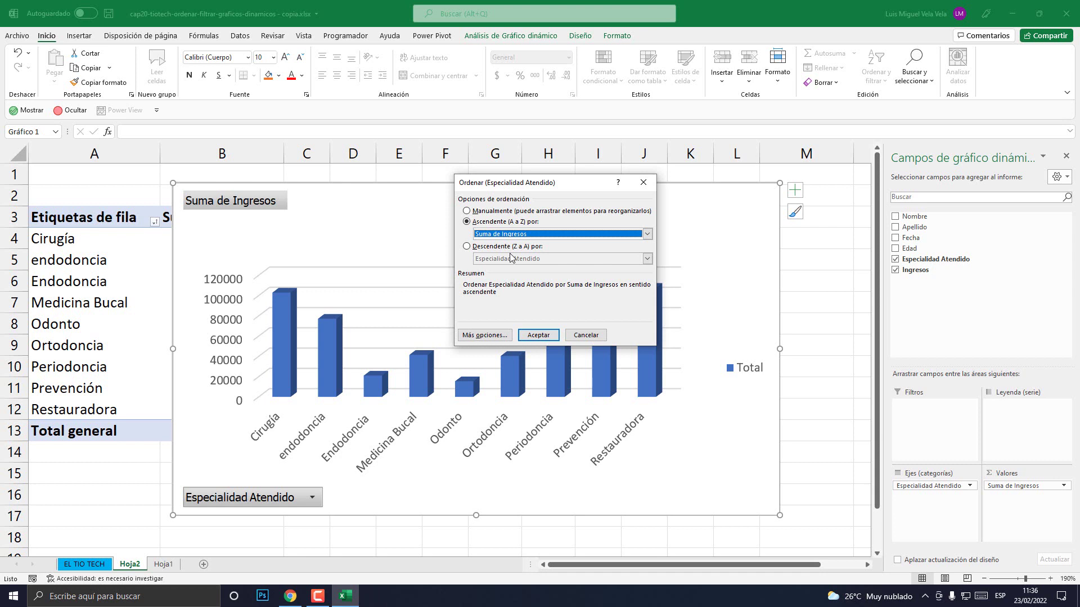
click(537, 334)
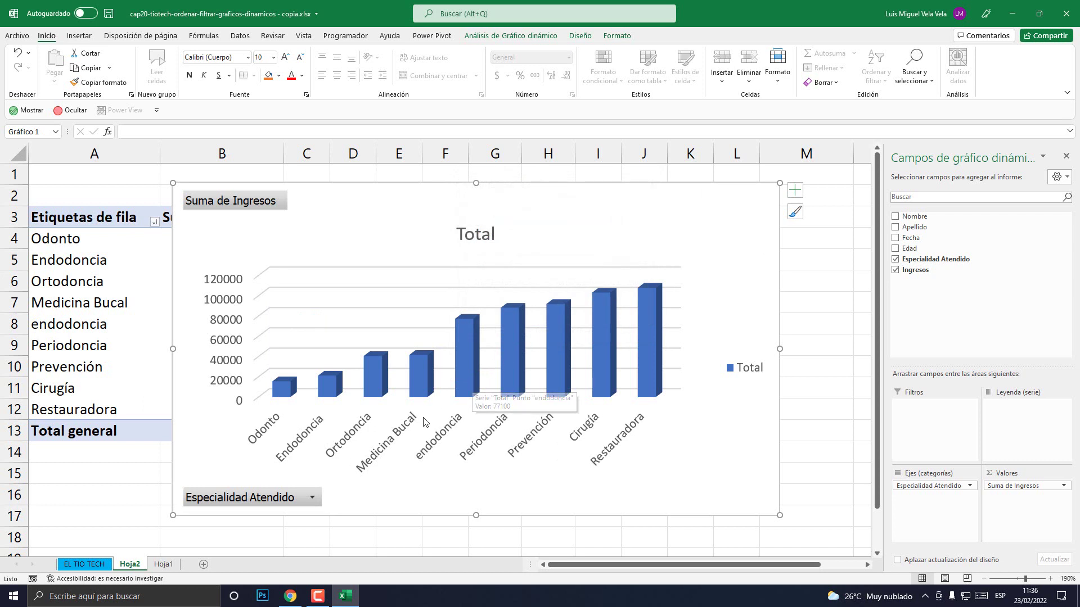
click(312, 497)
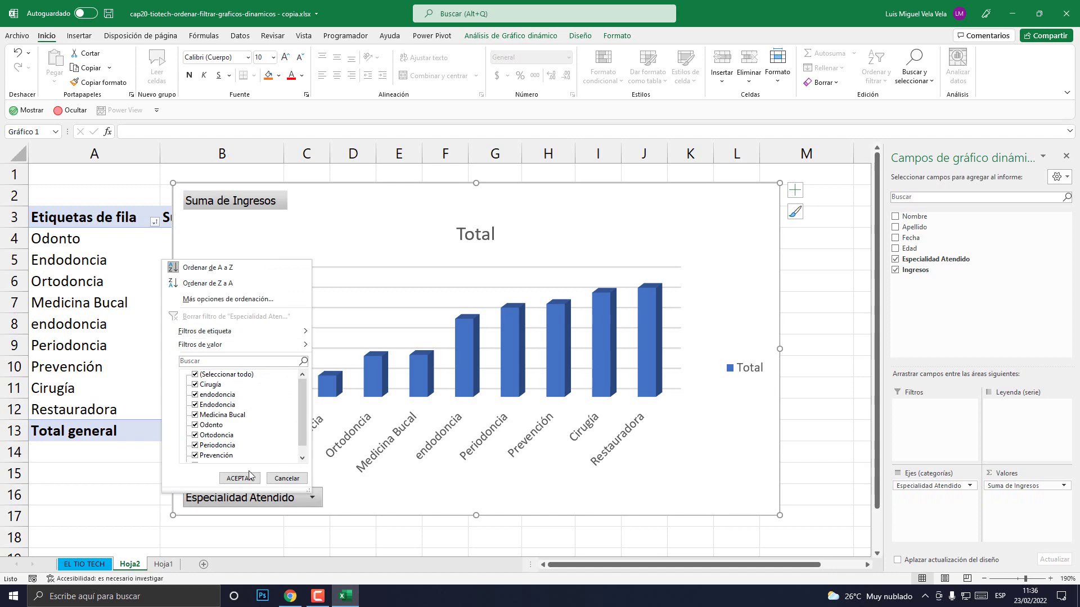
Switch the sort to Descendente by Suma de Ingresos so Restauradora leads
click(294, 498)
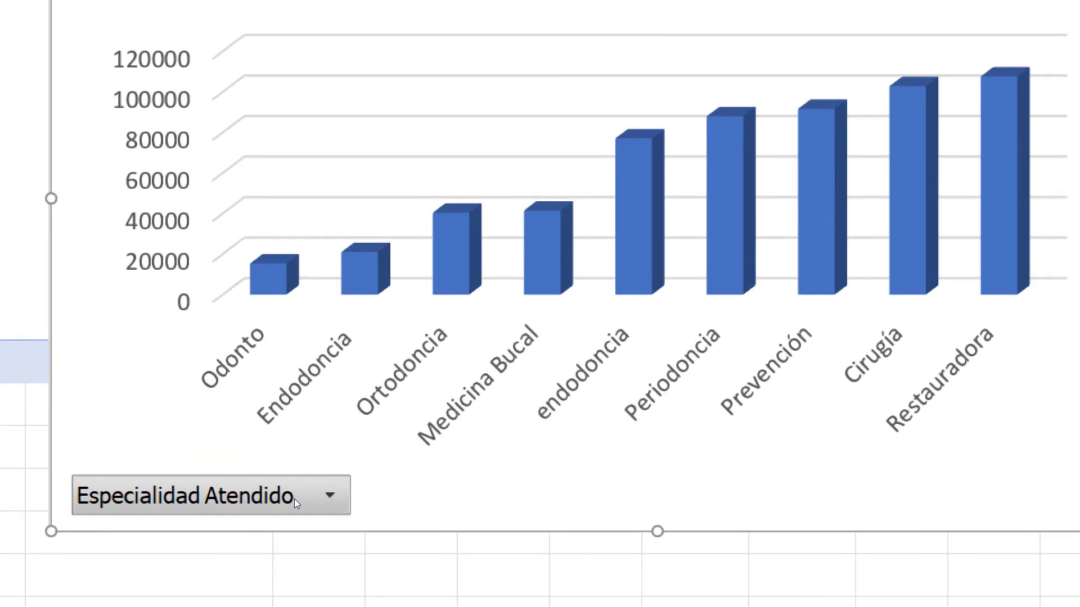
click(295, 498)
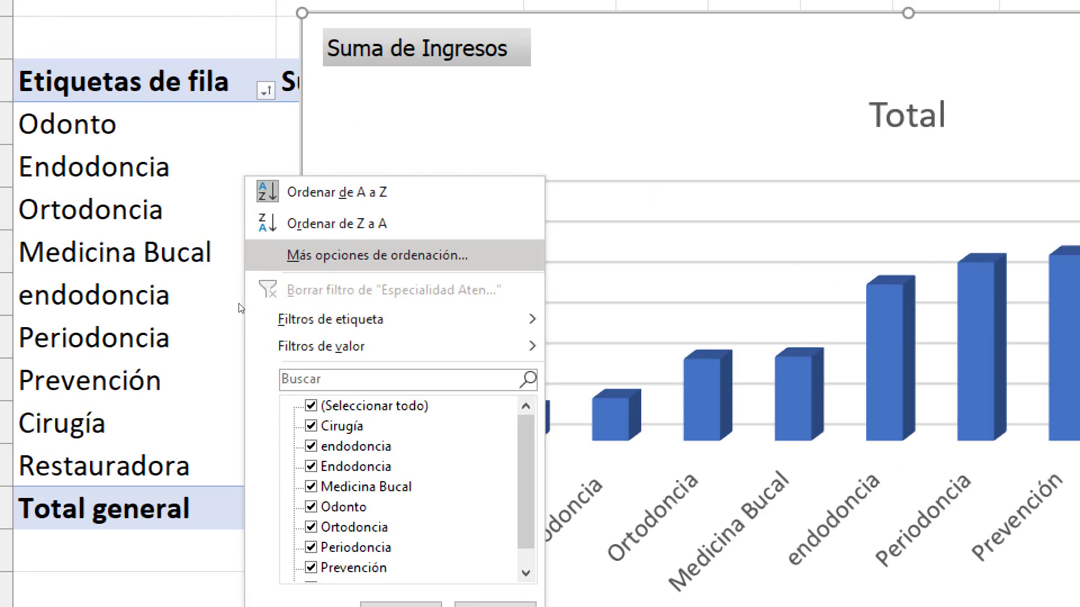
key(Return)
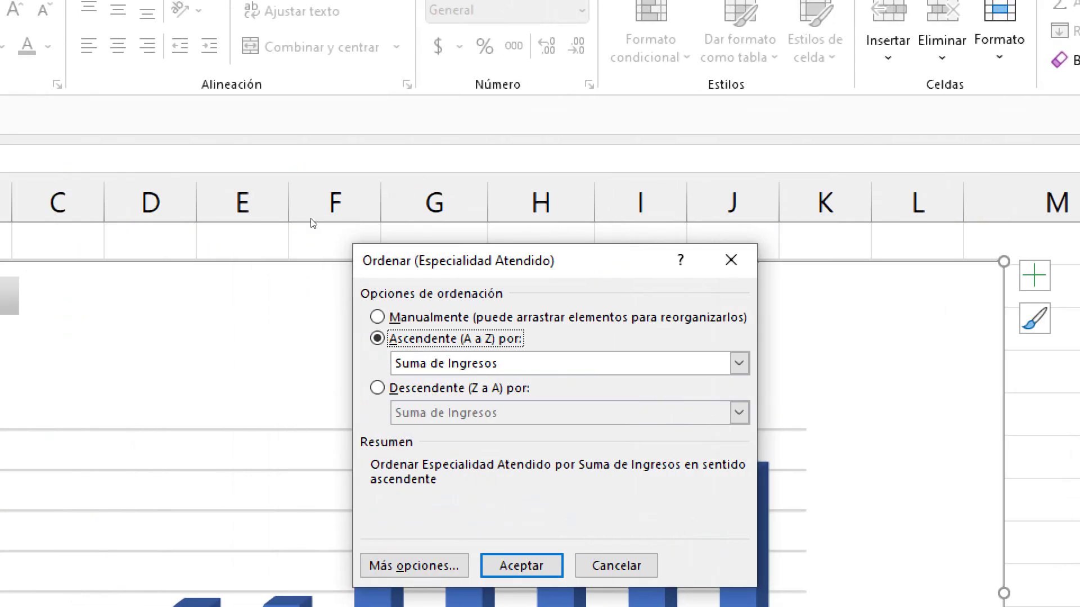
key(Down)
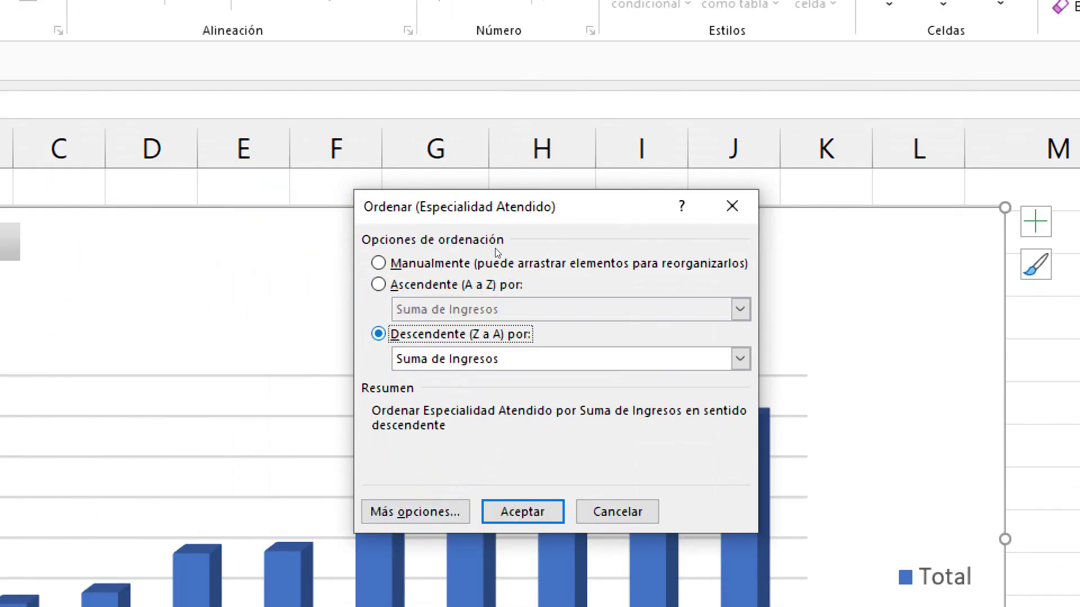
key(Tab)
key(alt+Down)
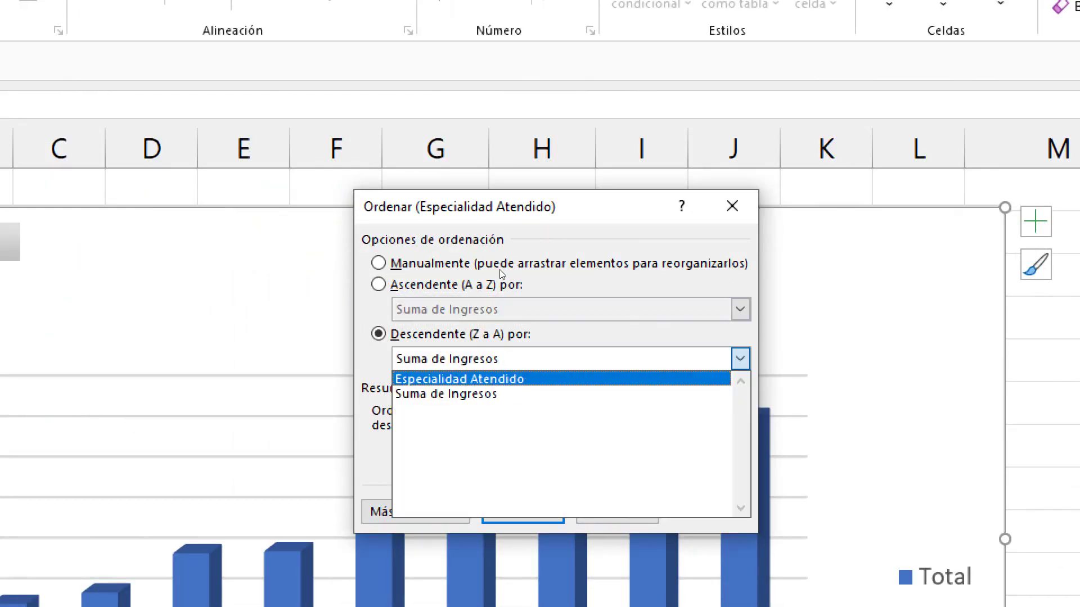
key(alt+Up)
key(alt+Down)
key(alt+Up)
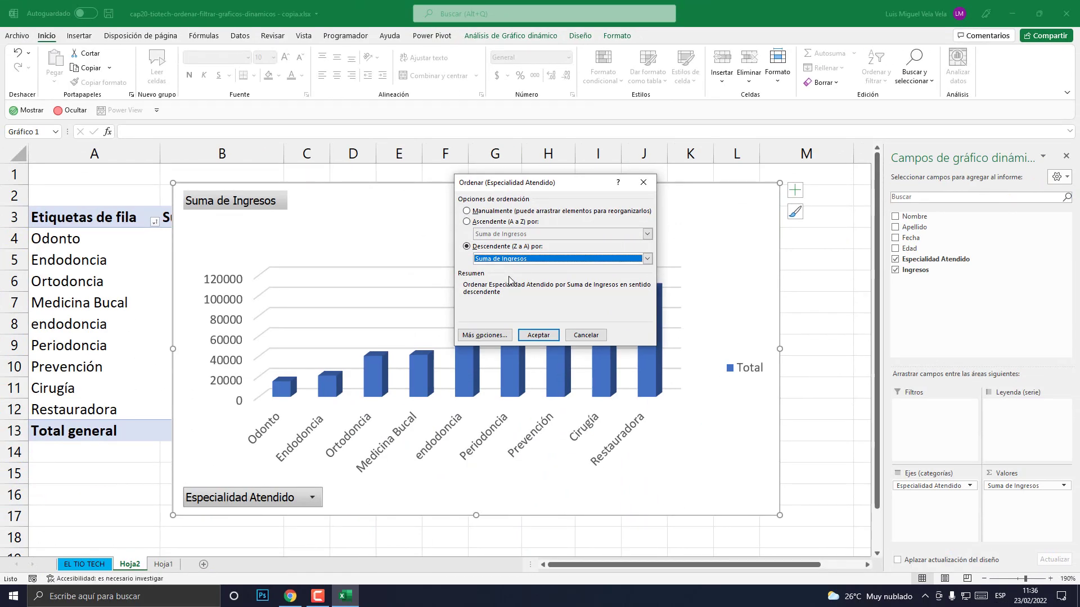
click(538, 335)
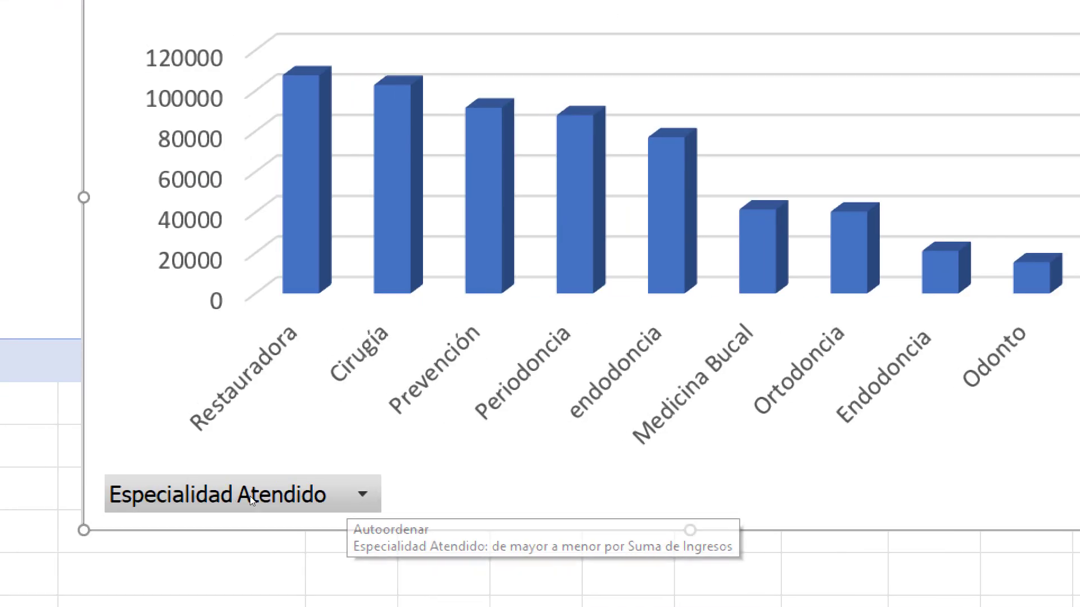
Look through the specialty field's Filtros de etiqueta submenu without applying a filter
click(301, 498)
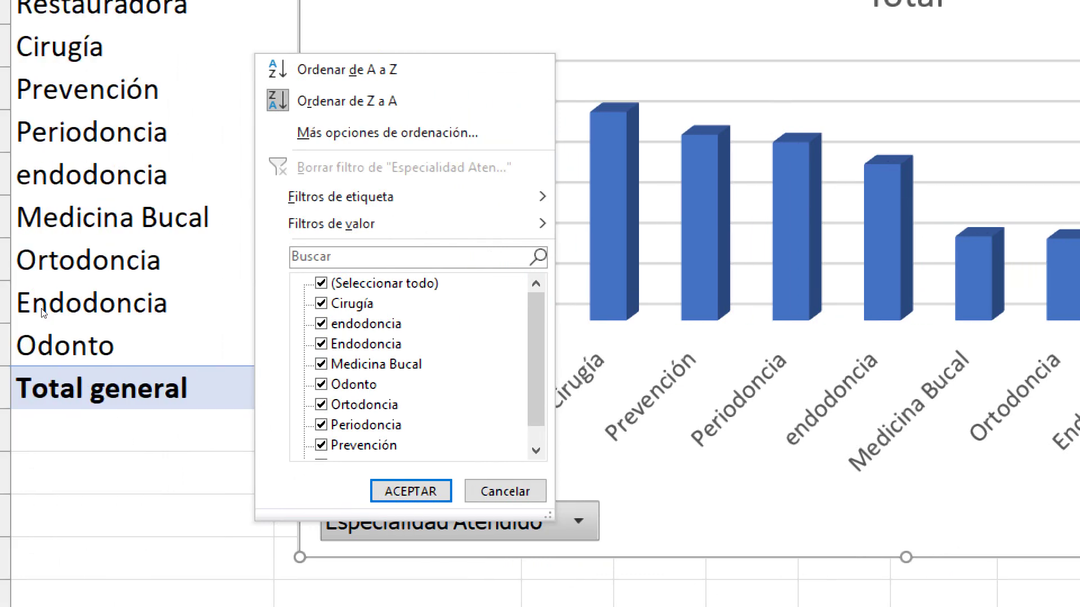
key(Up)
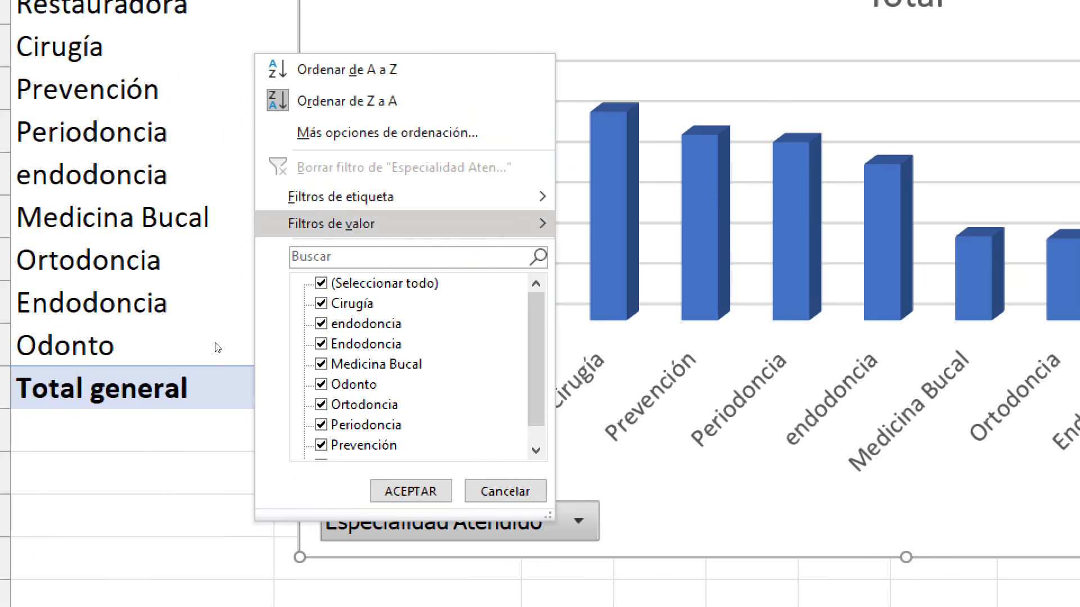
key(Up)
key(Right)
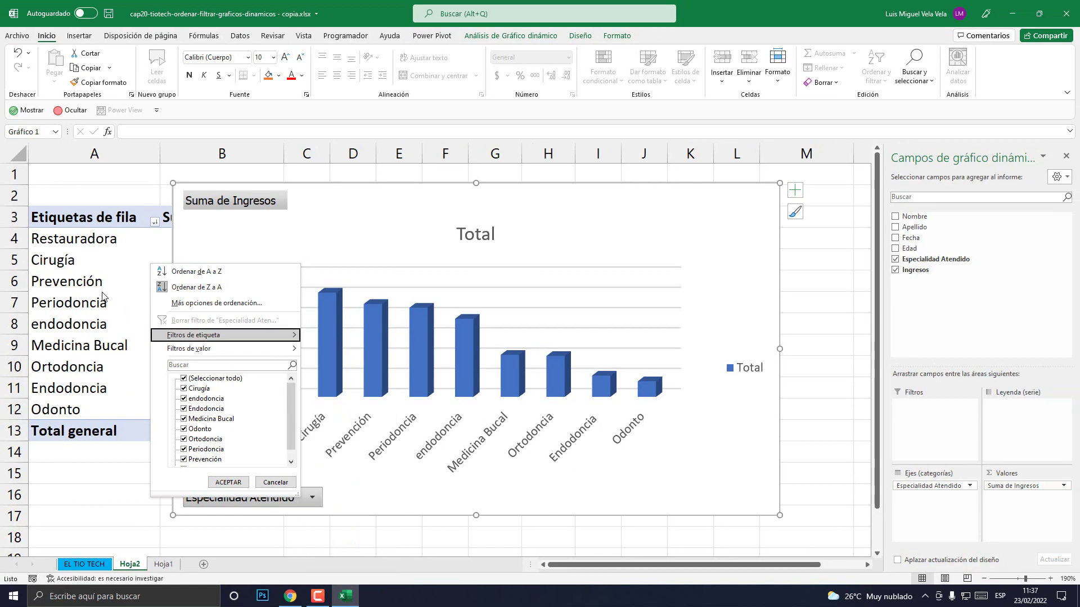
click(83, 265)
Drag the chart right of column B to reveal income values, then select specialties A4:A12
drag(241, 181, 467, 182)
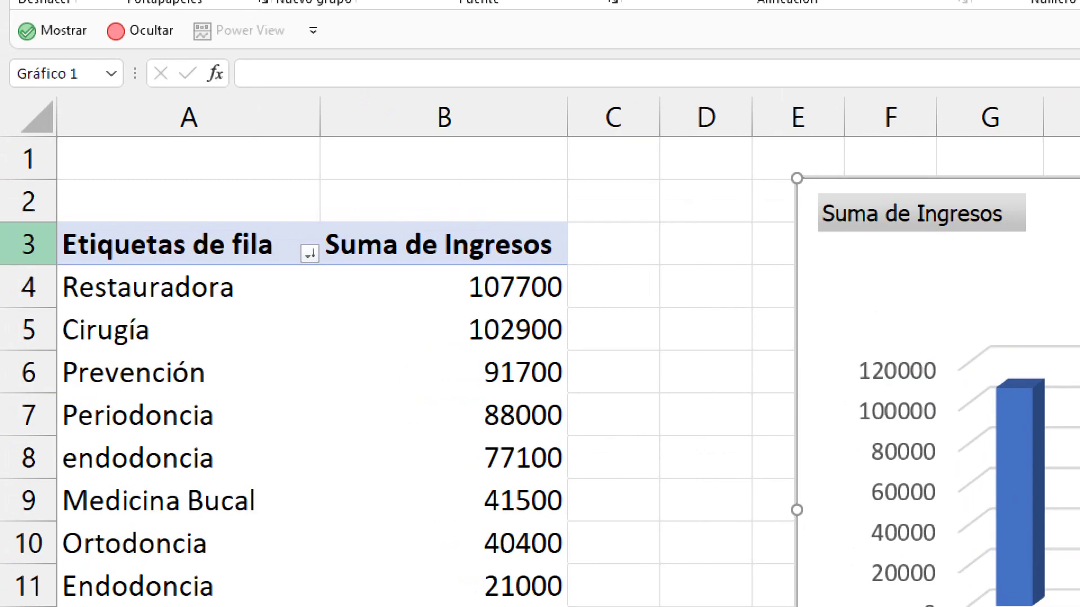
double_click(62, 218)
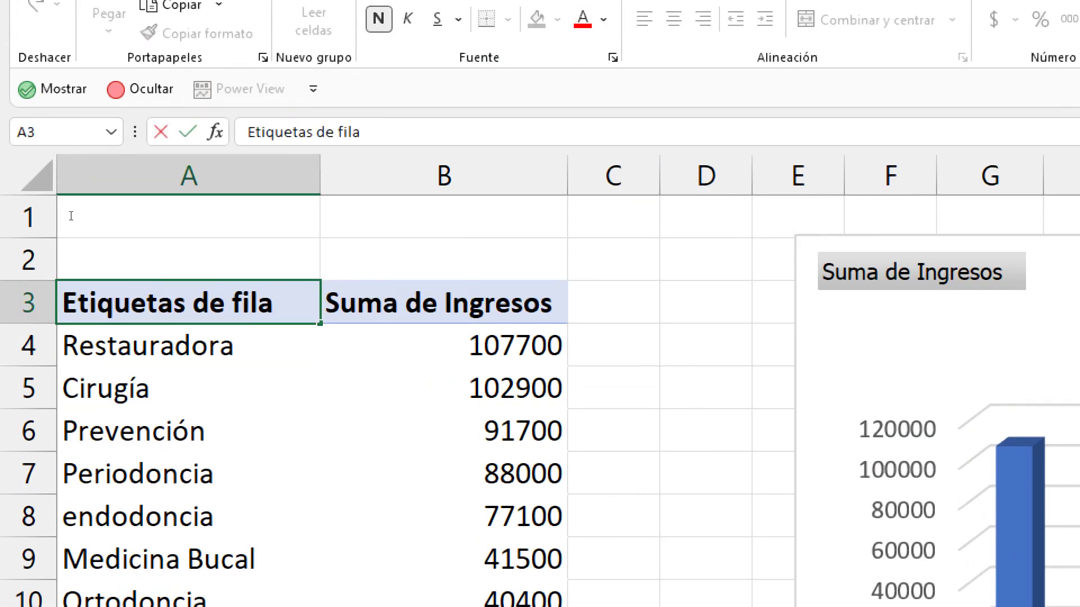
double_click(124, 265)
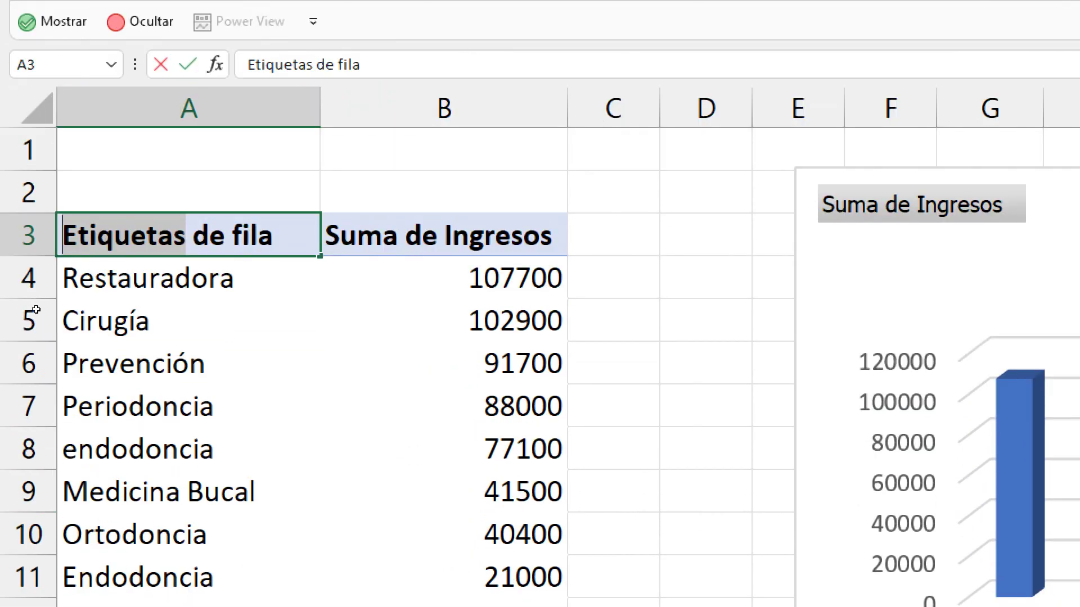
key(Escape)
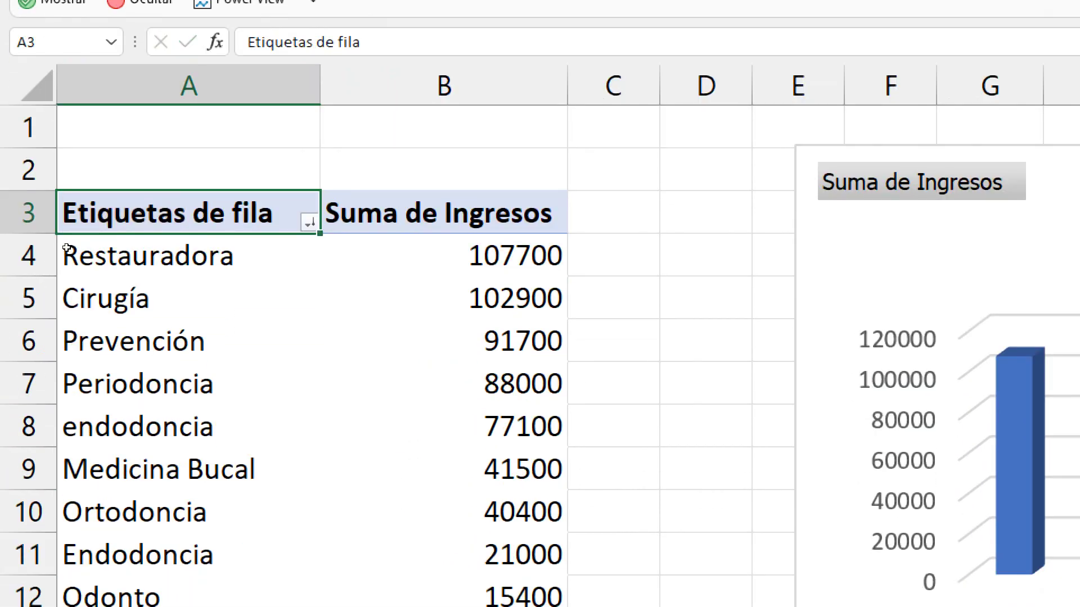
drag(73, 256, 73, 497)
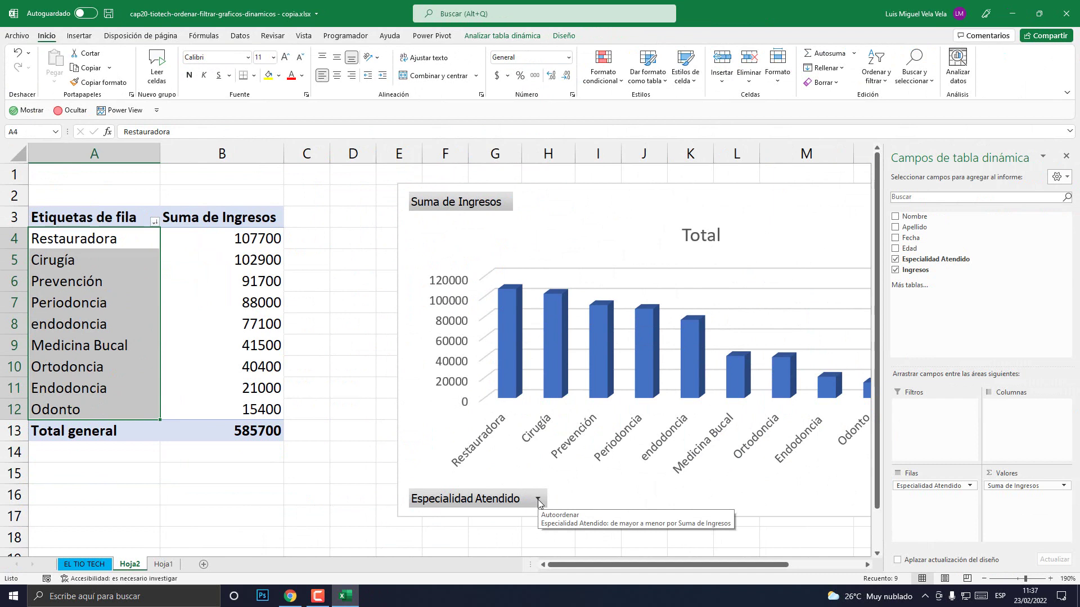
click(537, 499)
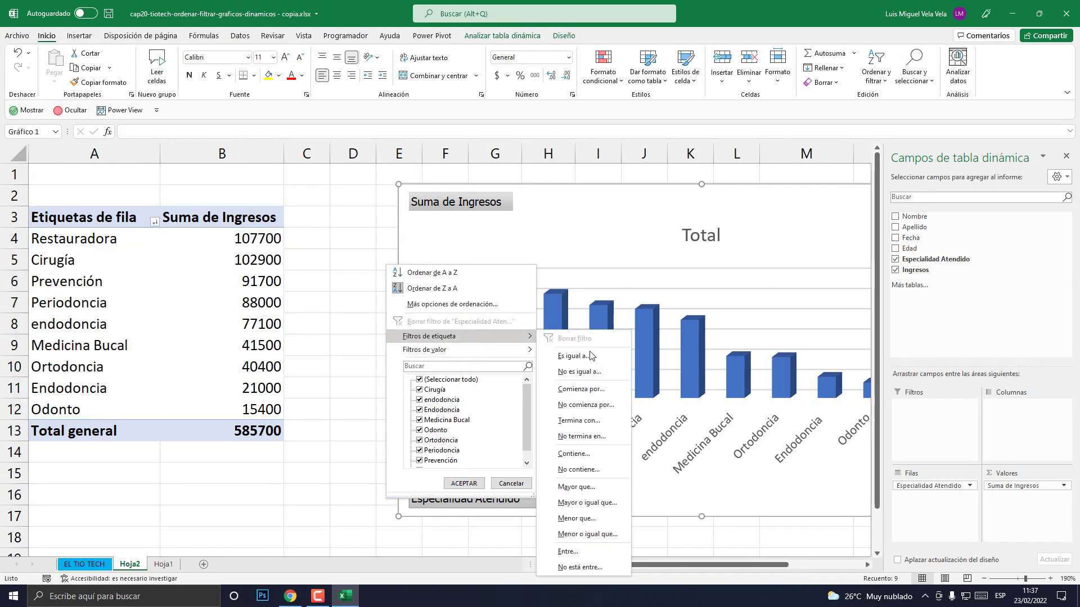
mouse_move(380, 188)
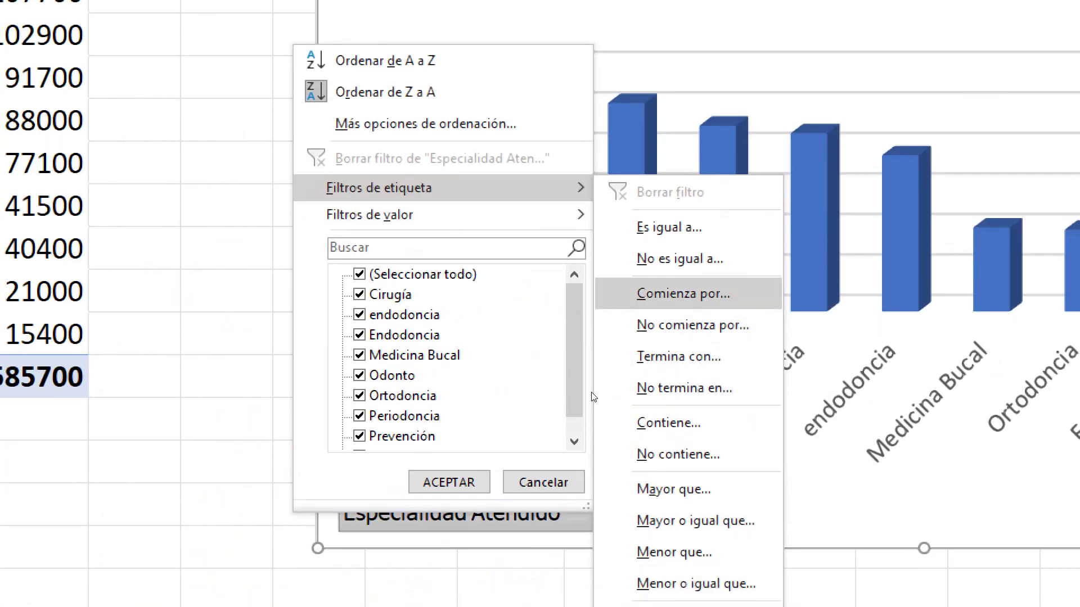
Apply a 'Comienza por' O label filter, keeping Ortodoncia and Odonto, and move the chart beside the table
key(Return)
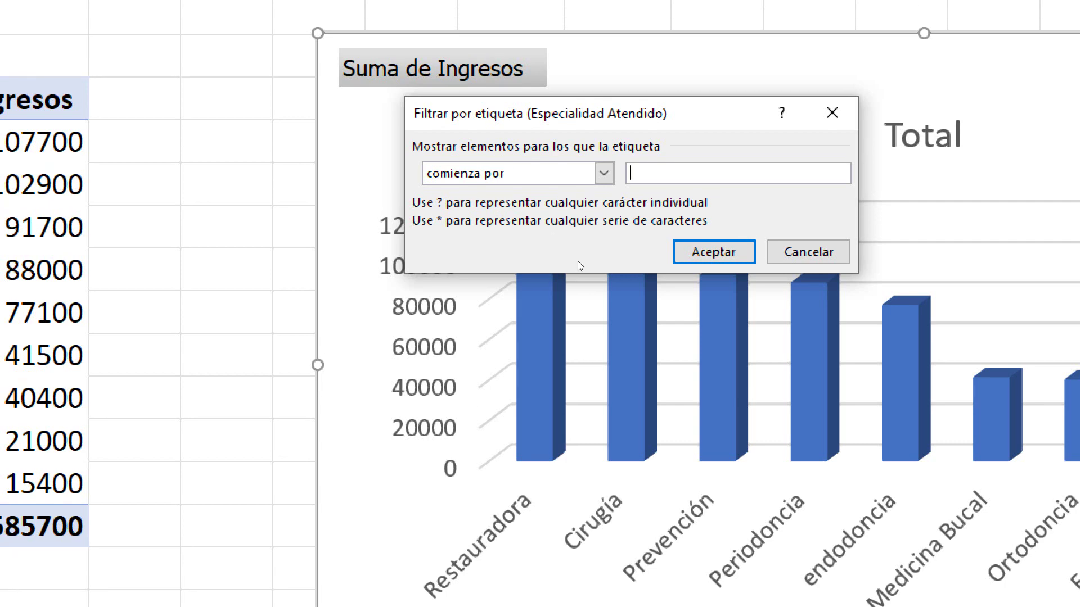
text(O)
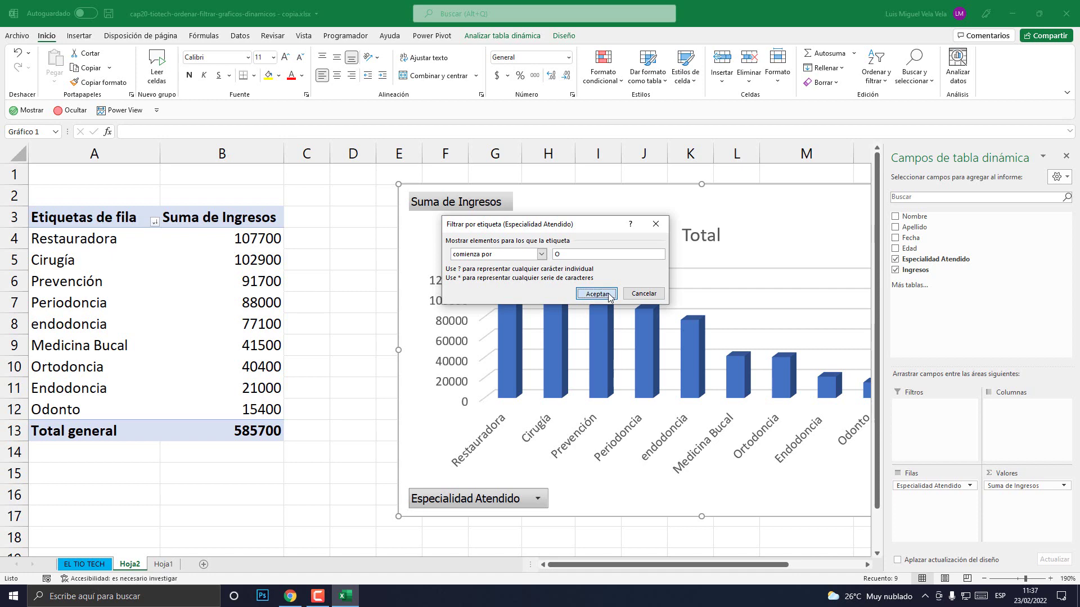
click(595, 293)
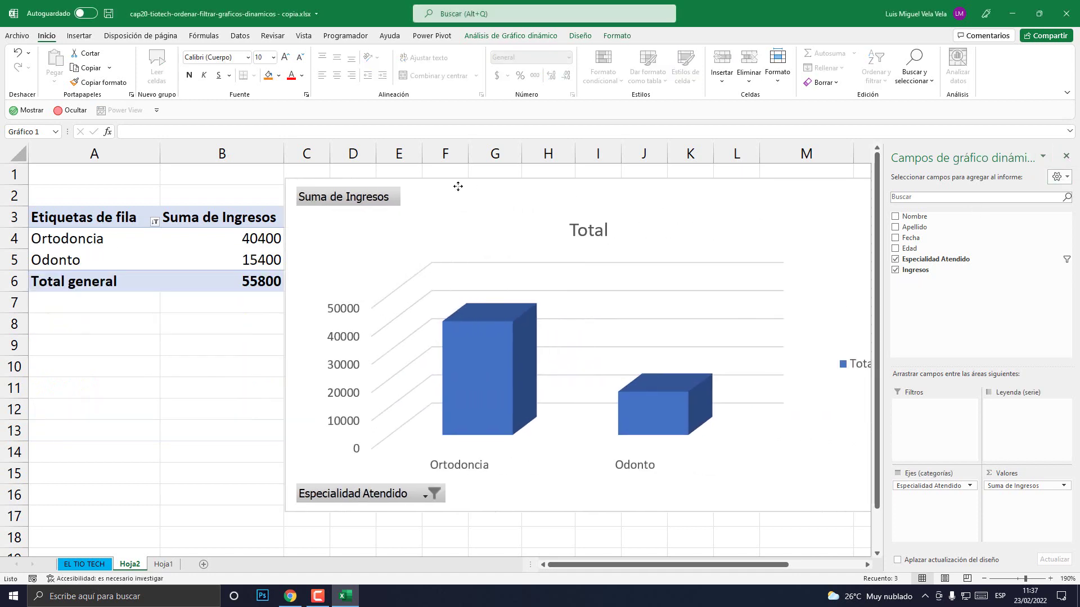
drag(611, 195, 401, 190)
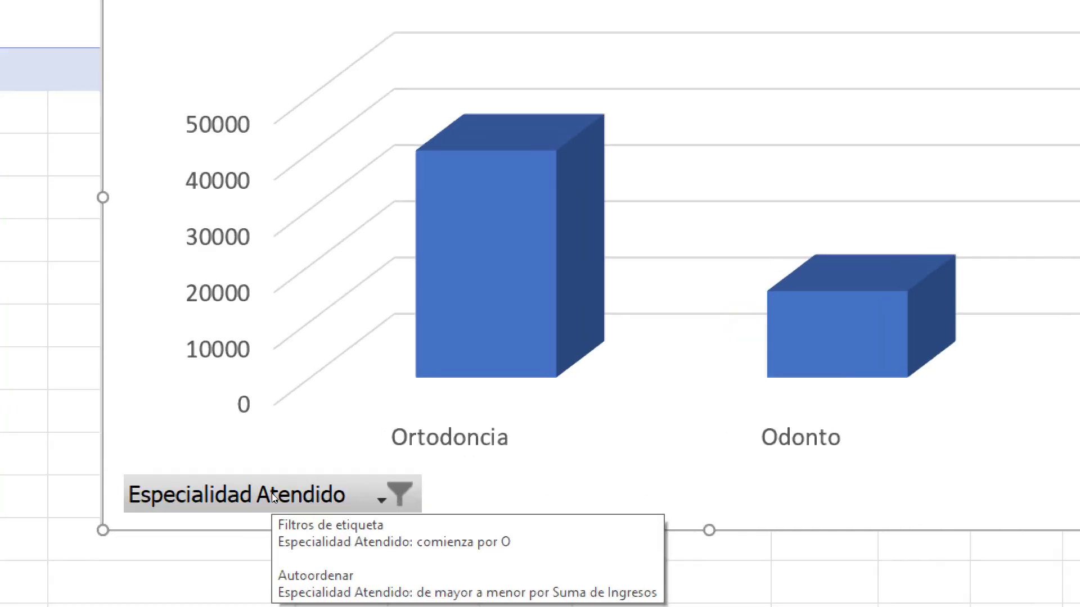
click(272, 495)
Clear the specialty label filter and look through the label filter conditions
key(Up)
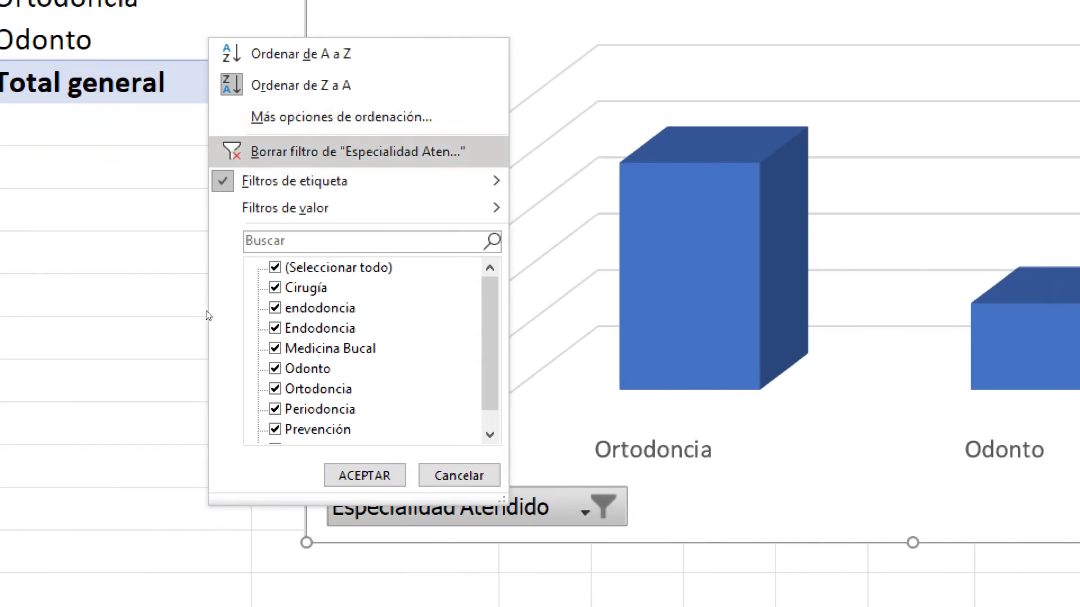
key(Return)
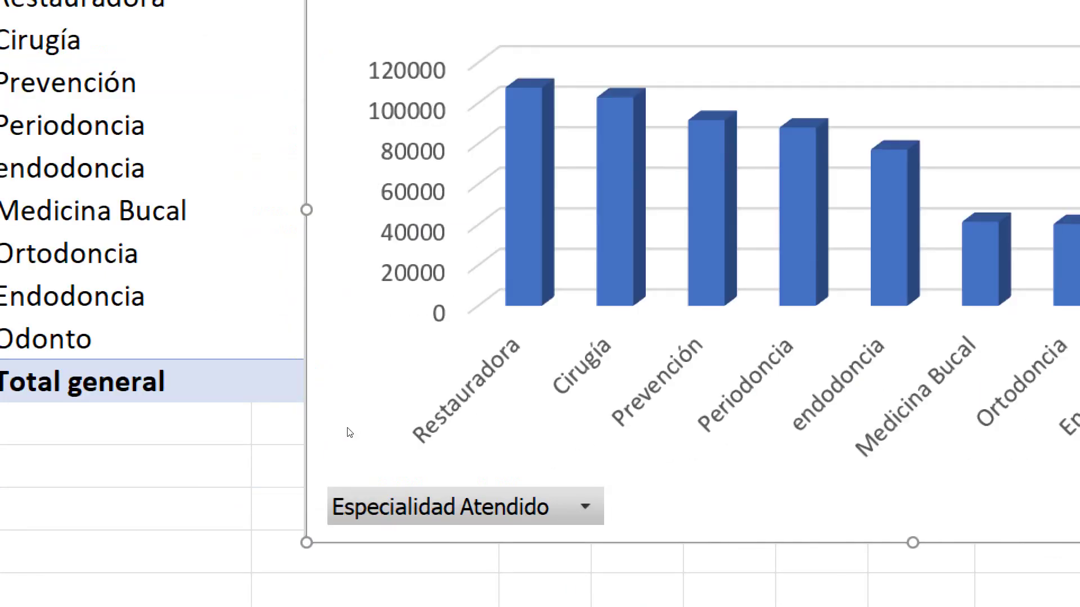
key(alt+Down)
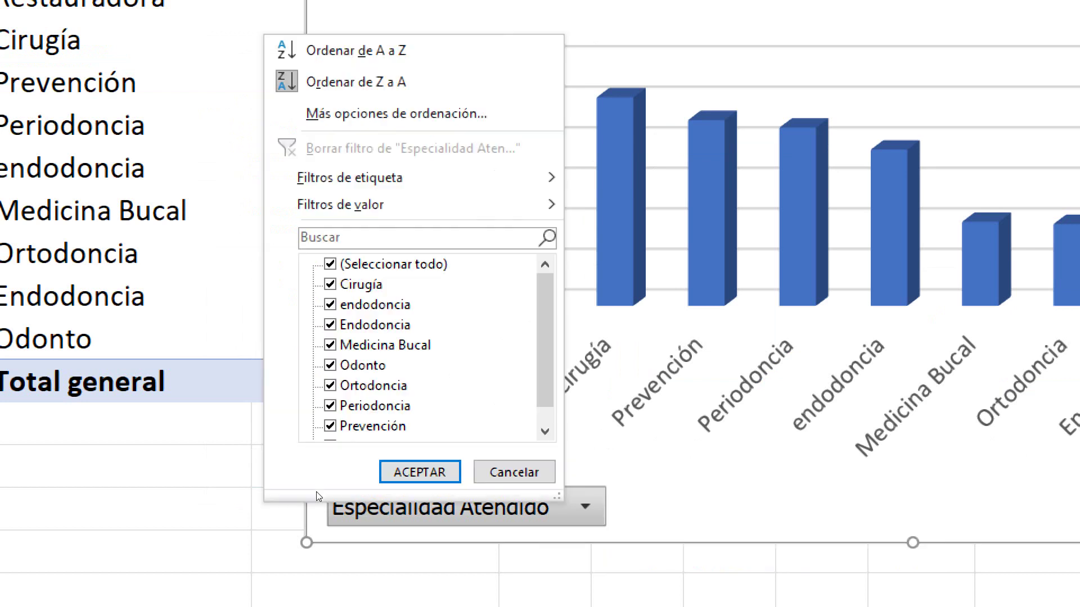
key(Up)
key(Up)
key(Right)
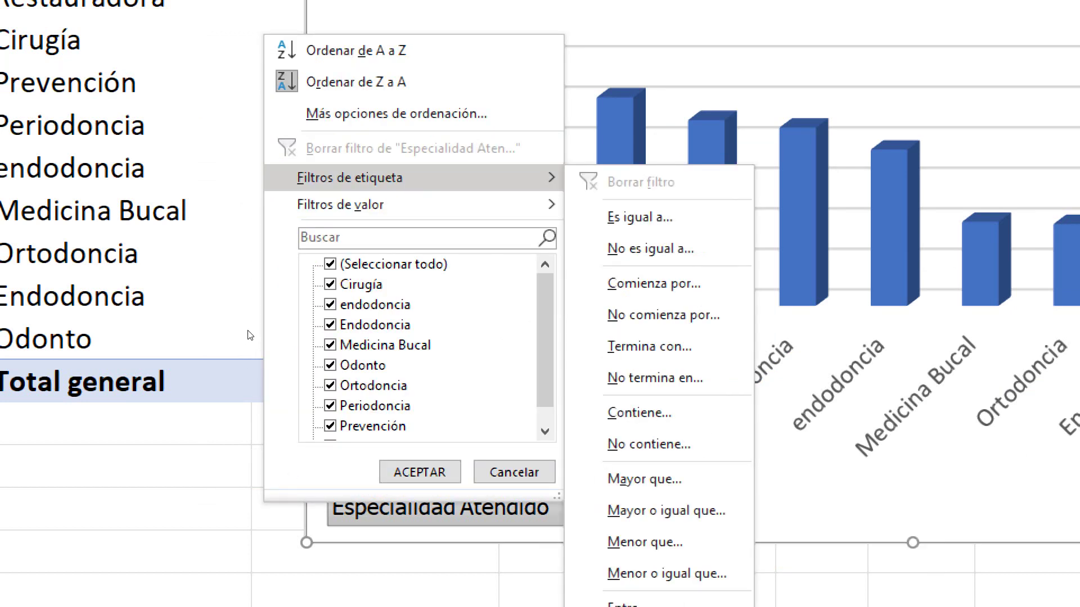
key(Down)
key(Down)
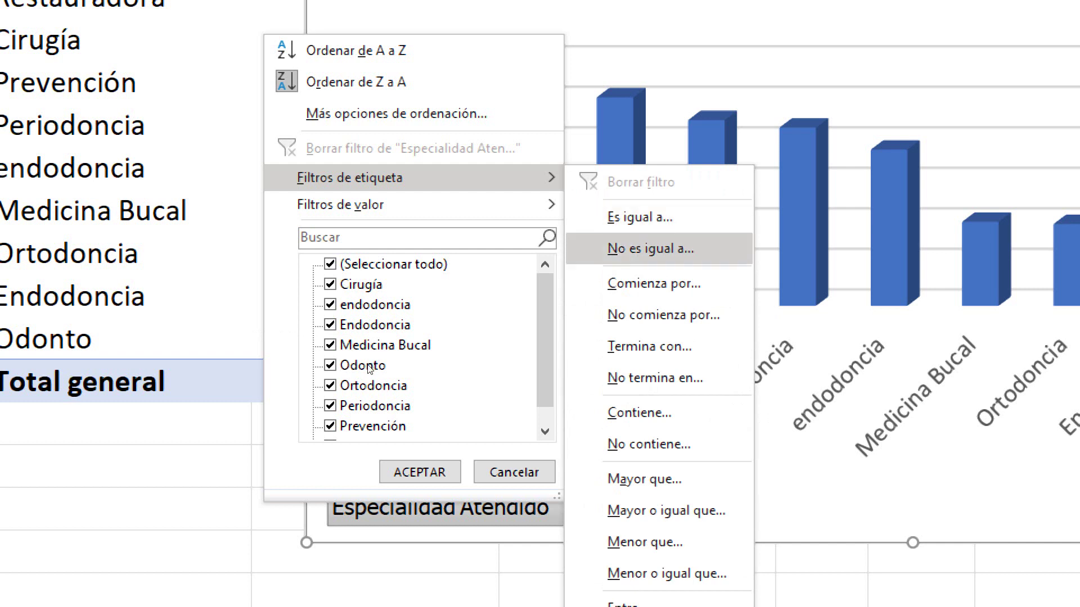
key(Down)
key(Down)
key(Down)
key(Down)
key(Down)
key(Down)
key(Down)
key(Up)
key(Up)
key(Up)
key(Up)
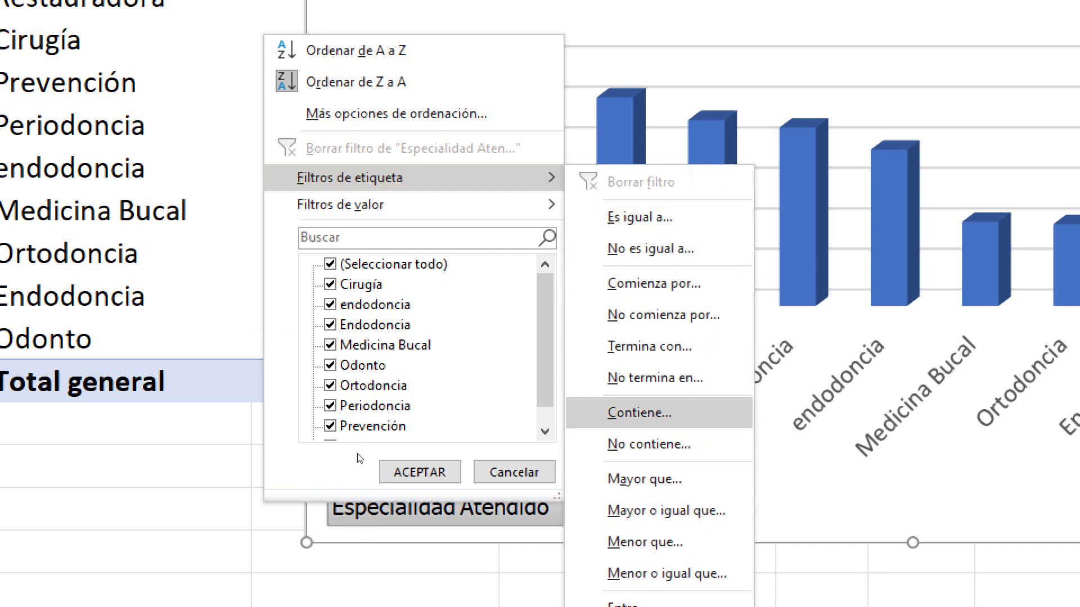
key(Up)
key(Up)
key(Up)
key(Up)
key(Down)
key(Down)
key(Down)
key(Down)
key(Up)
key(Up)
key(Up)
key(Up)
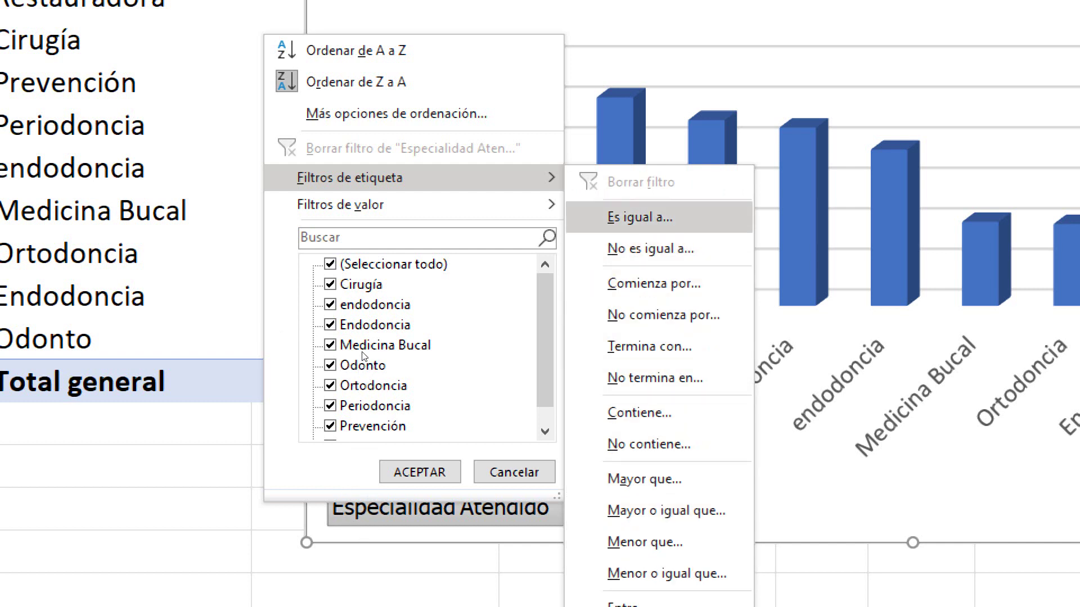
key(Escape)
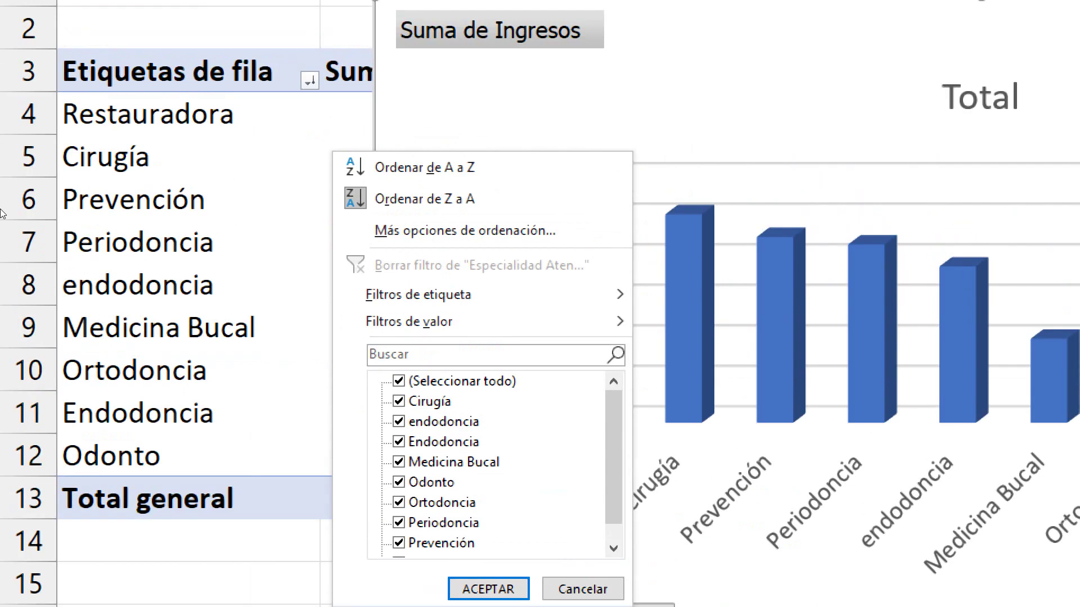
Look through the label and value filter conditions, then close the menu without changes
key(Up)
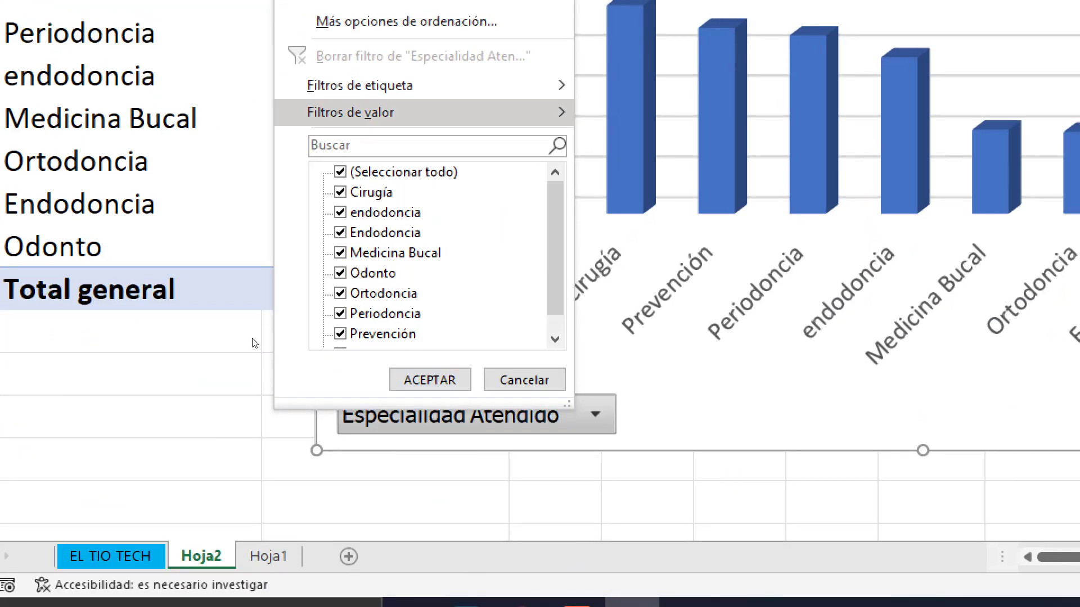
key(Up)
key(Right)
key(Down)
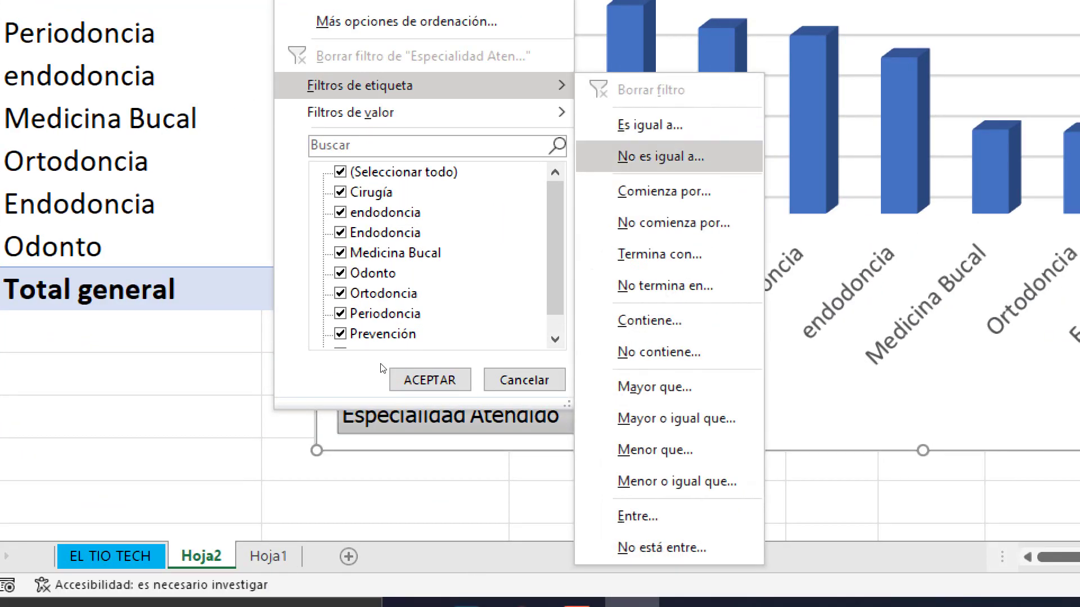
key(Down)
key(Down)
key(Down)
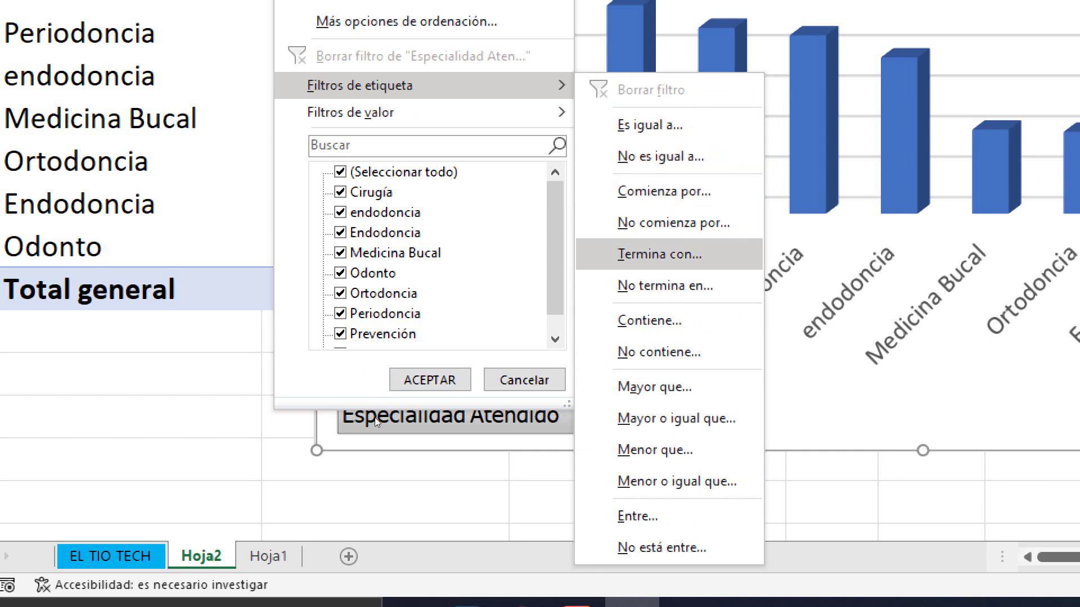
key(Up)
key(Left)
key(Down)
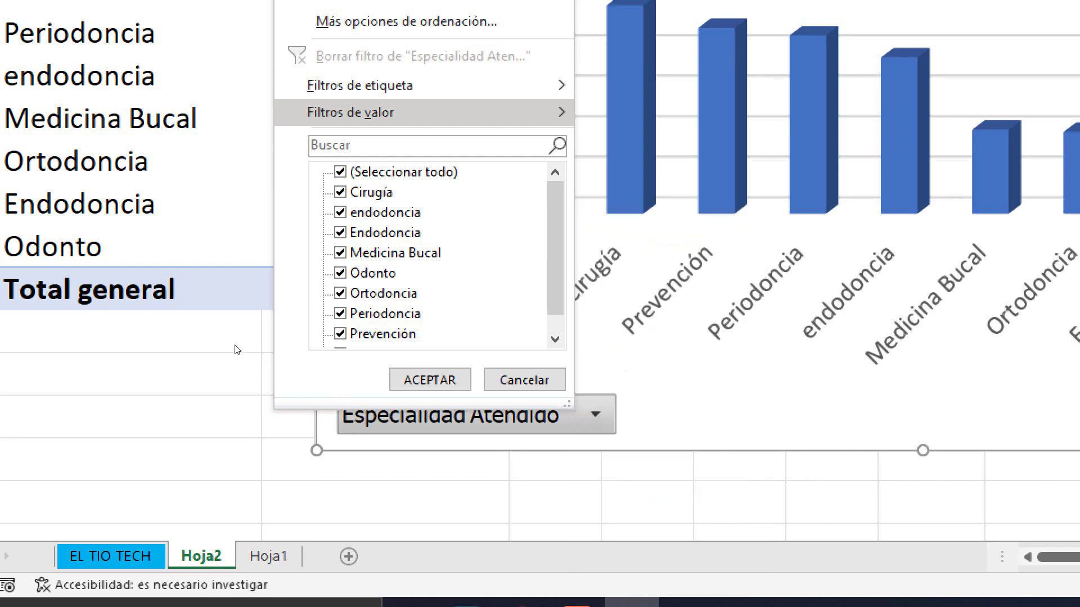
key(Right)
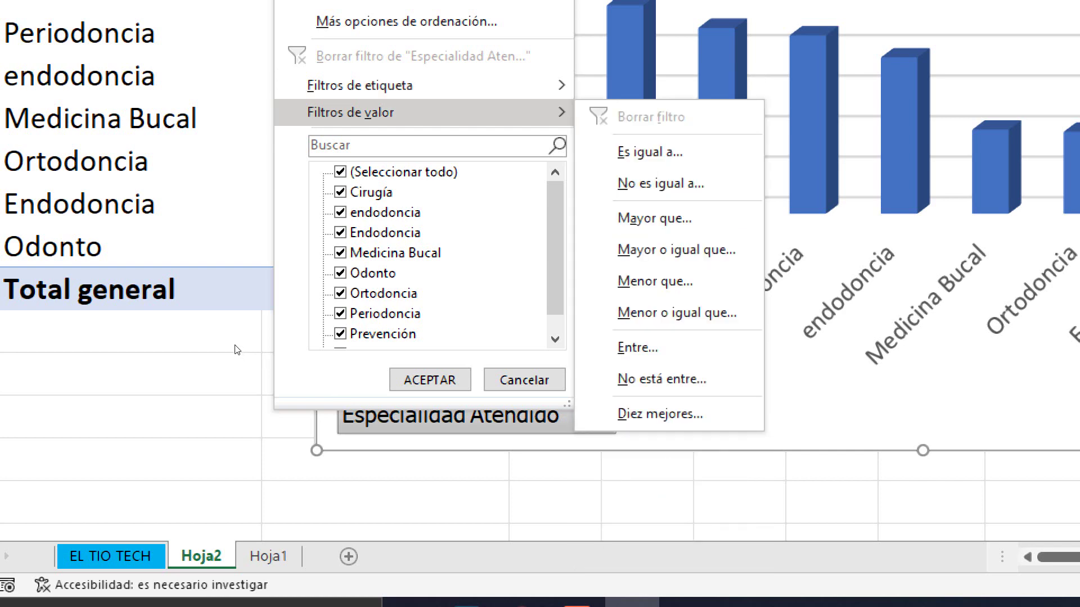
key(Escape)
key(Escape)
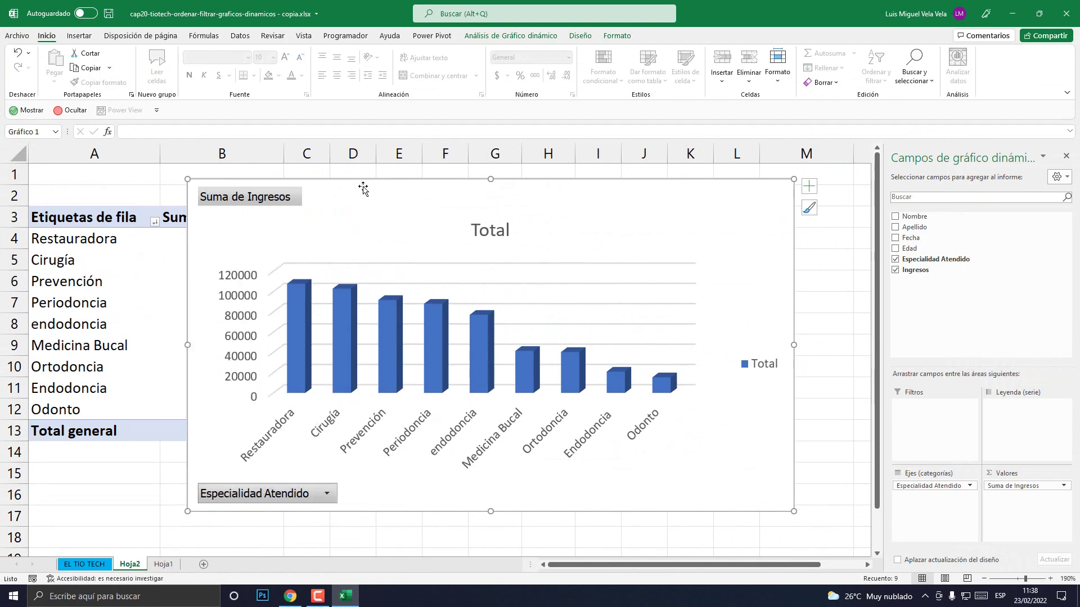
Select the specialty income values in B4:B12
drag(254, 239, 259, 409)
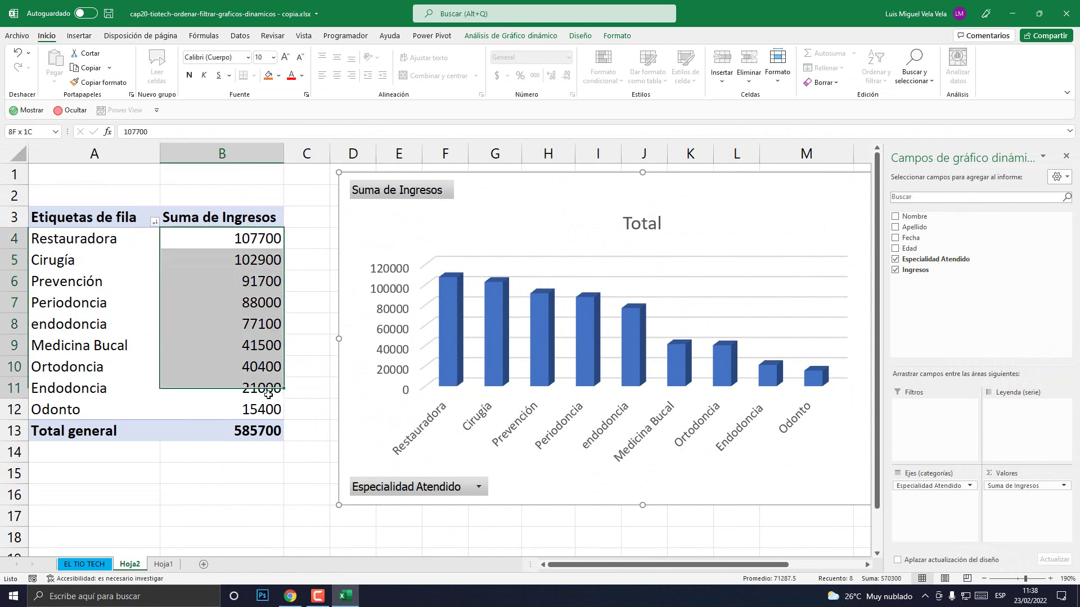
click(253, 302)
drag(252, 238, 259, 410)
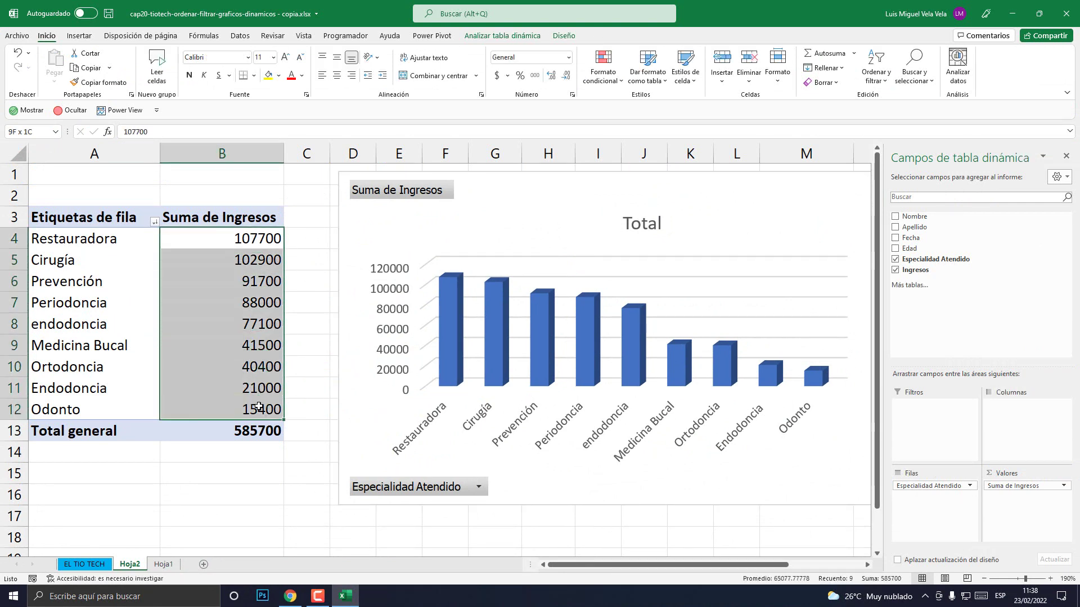
Apply a 'Mayor que' value filter keeping specialties whose Suma de Ingresos exceeds 100000
click(453, 488)
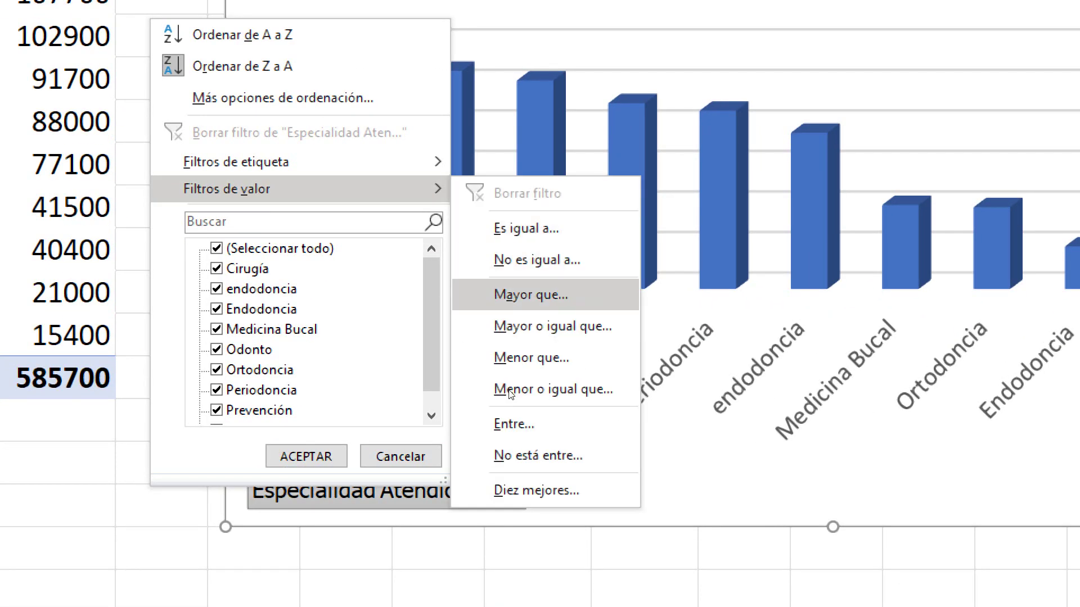
click(530, 295)
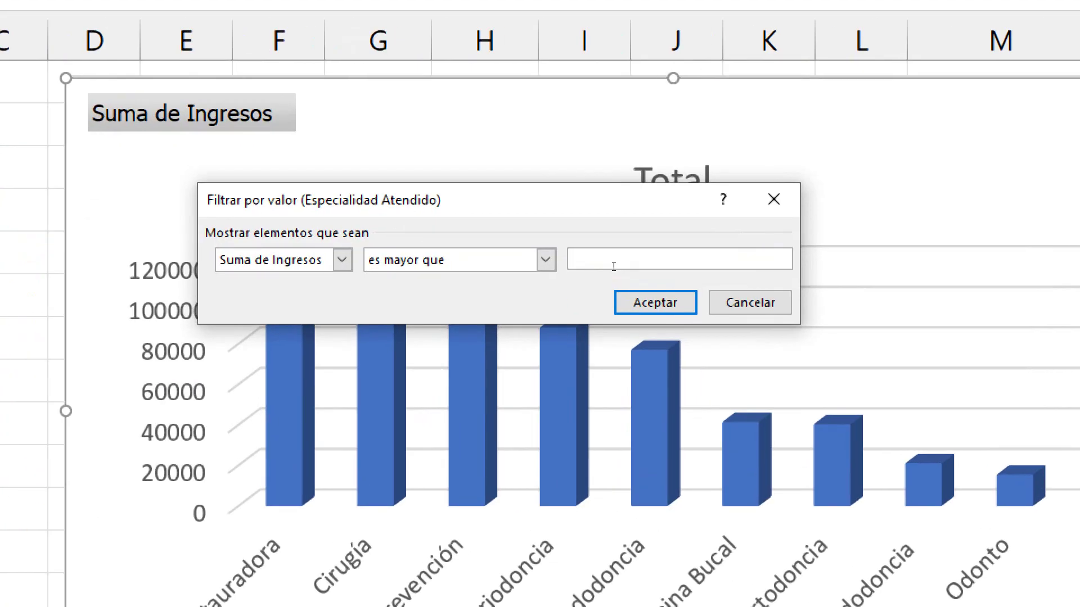
text(10)
text(0)
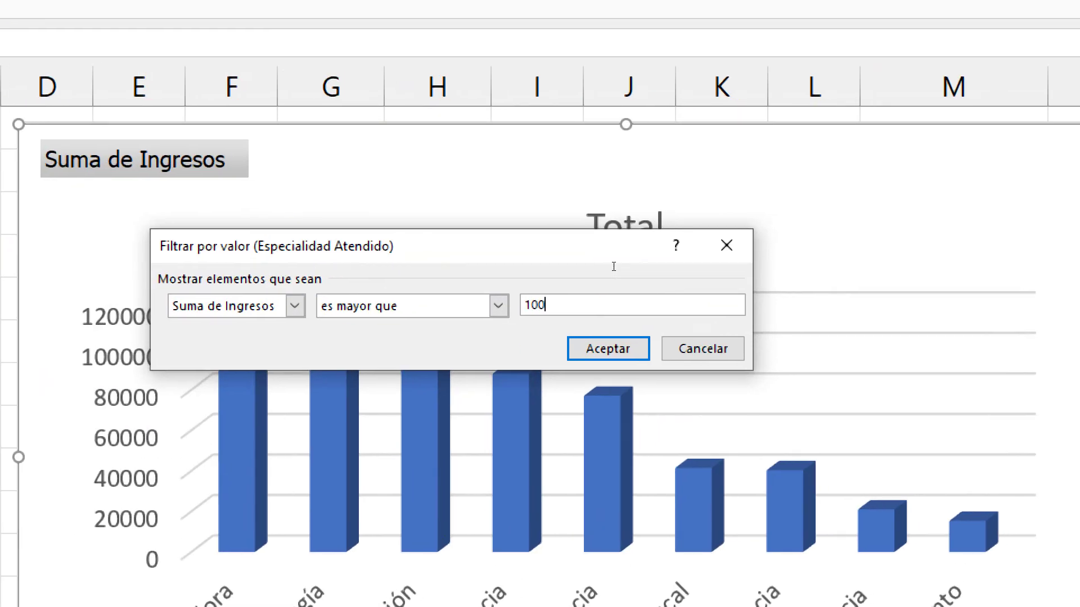
text(000)
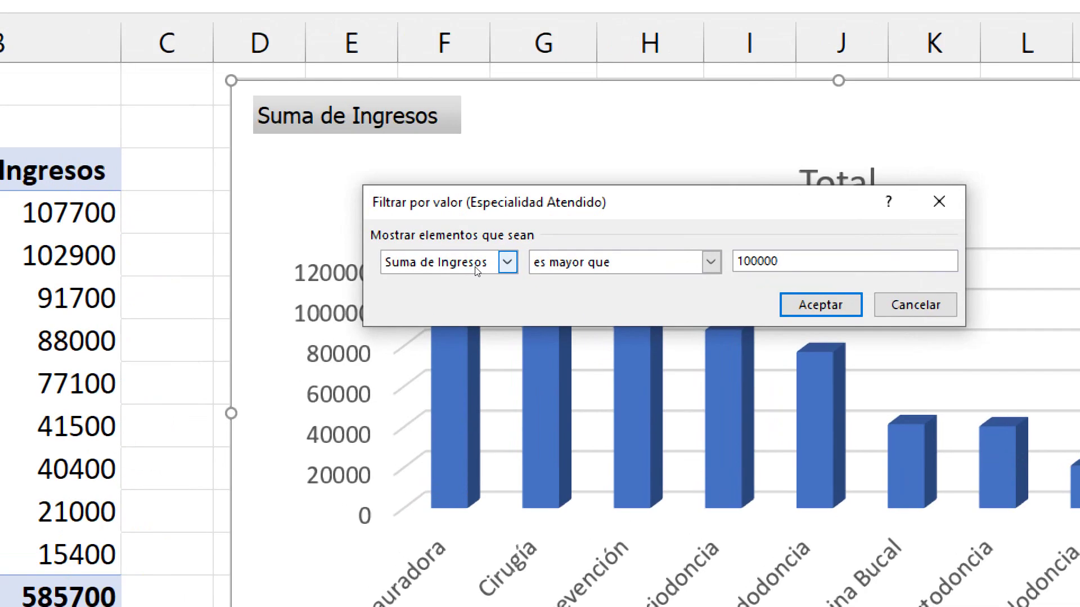
click(448, 268)
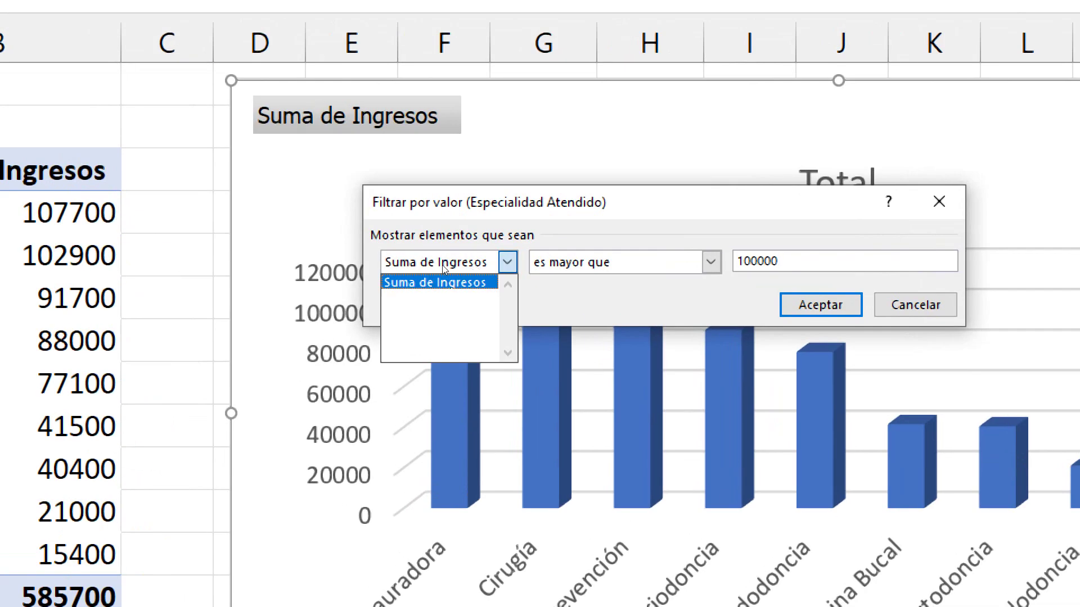
click(448, 272)
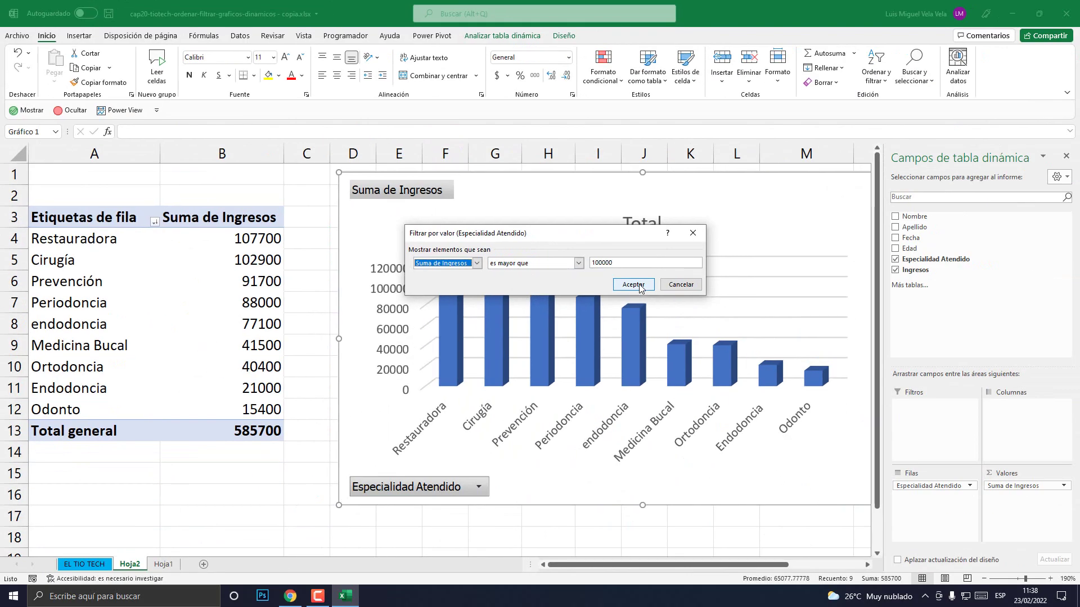
click(639, 285)
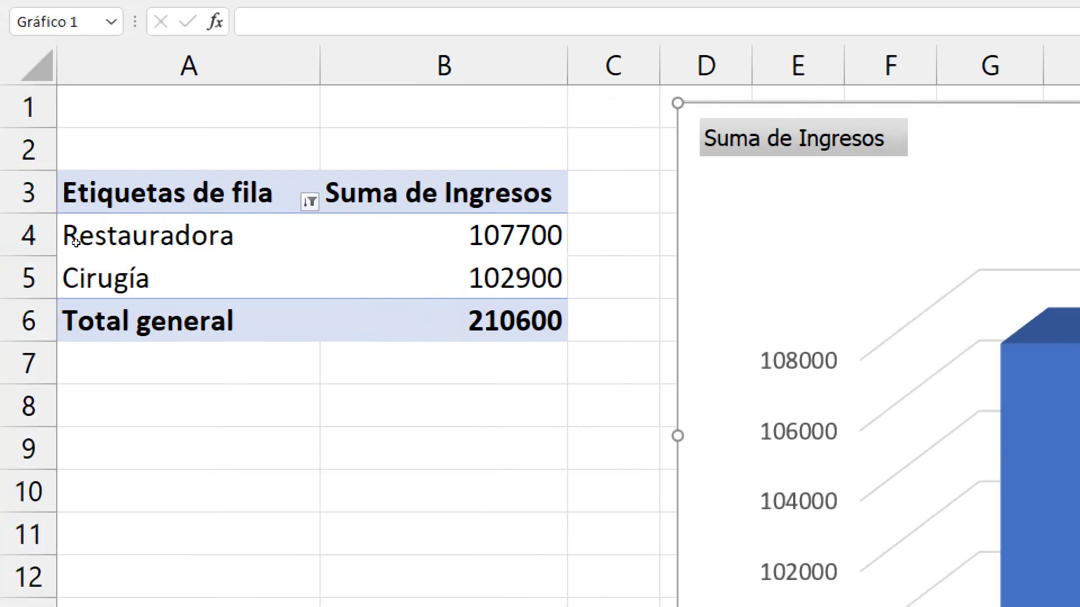
Drill into Restauradora's 107700 income to list its four records on a new sheet
click(47, 239)
click(95, 257)
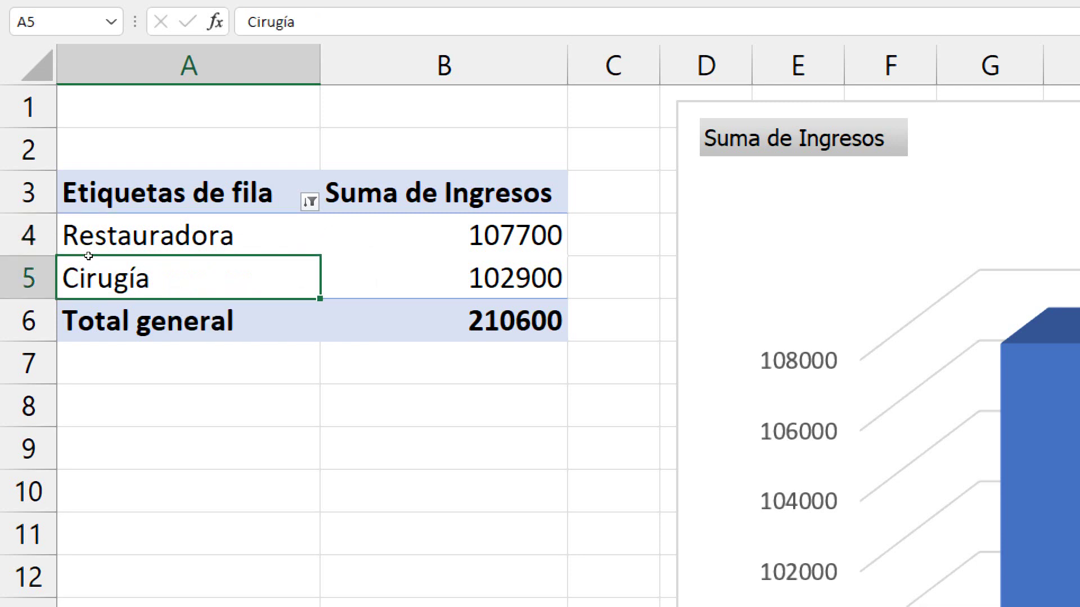
click(93, 239)
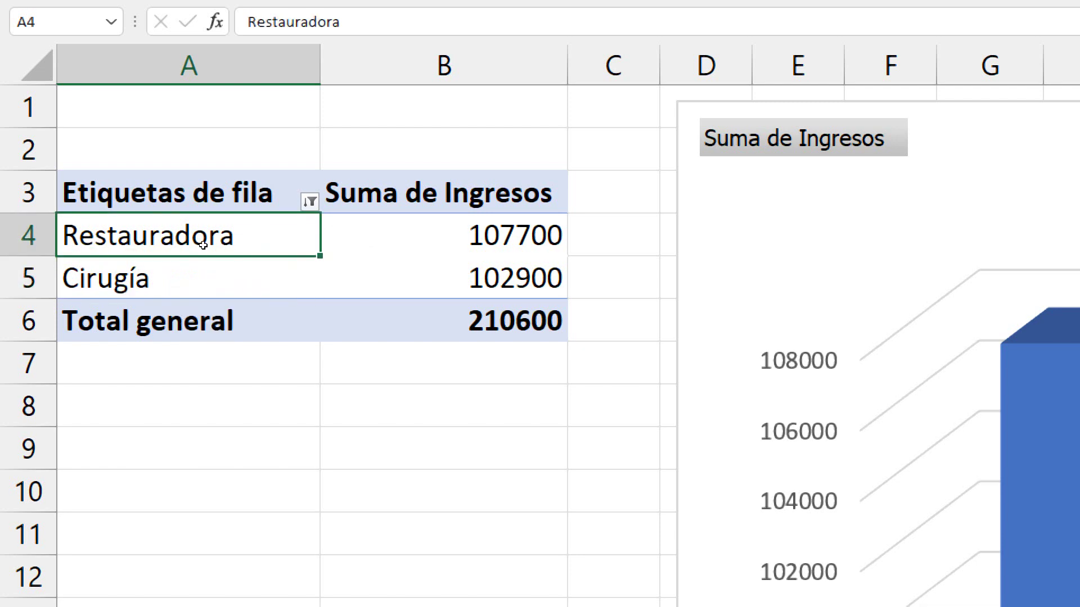
key(Right)
key(Down)
key(Up)
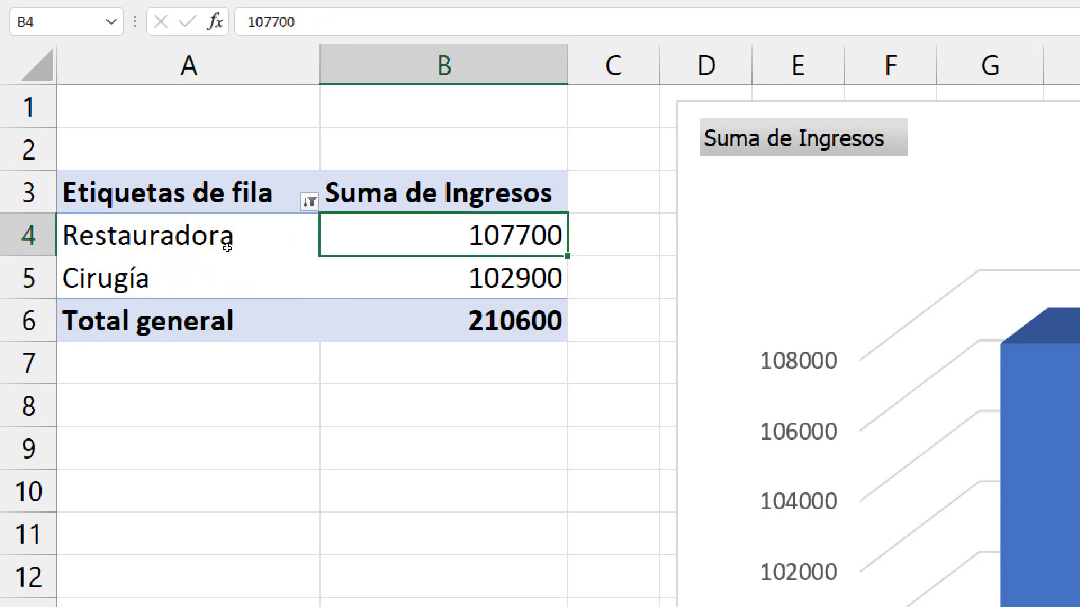
key(Down)
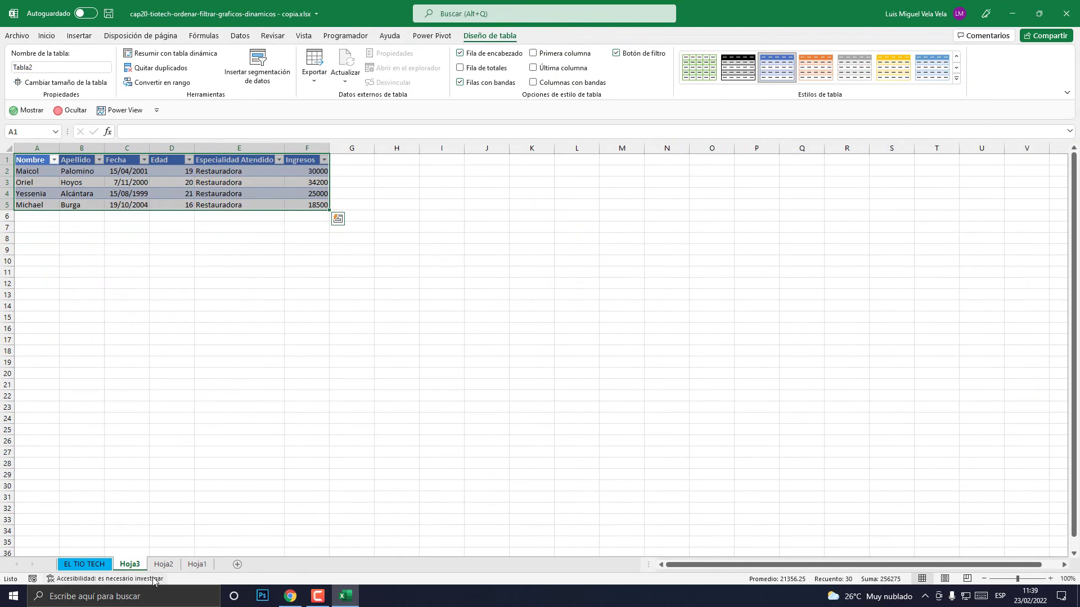
Return to the Hoja2 sheet with the filtered pivot table and chart
click(163, 565)
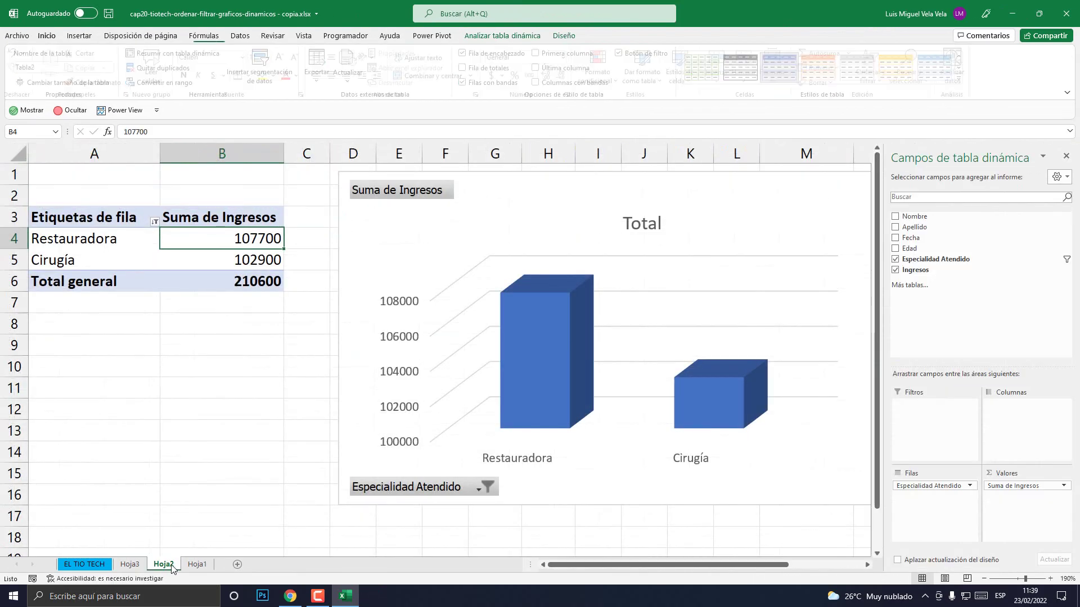
click(197, 565)
click(164, 565)
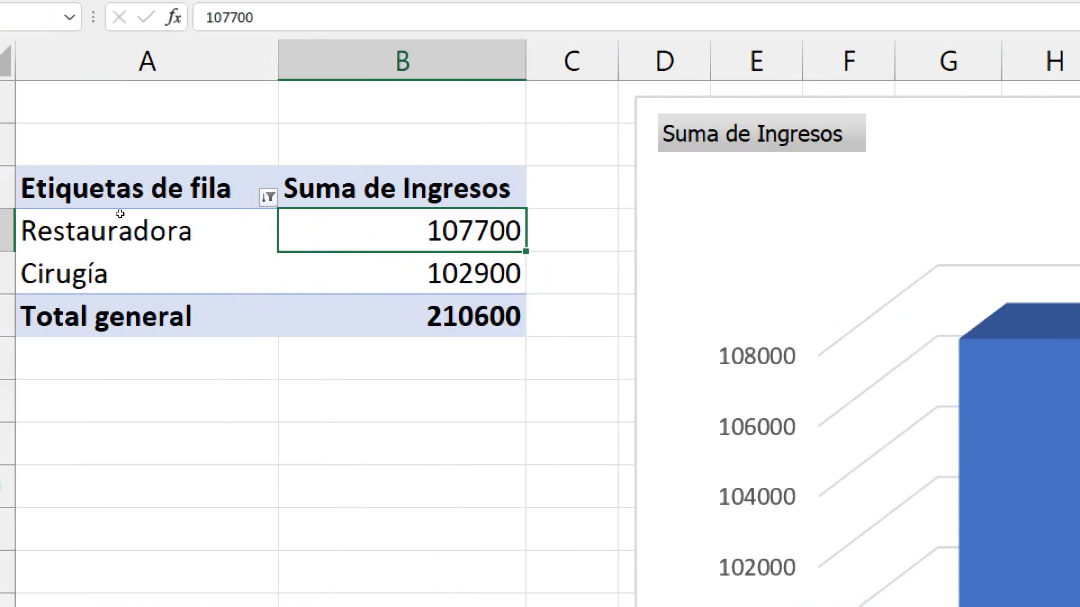
key(Down)
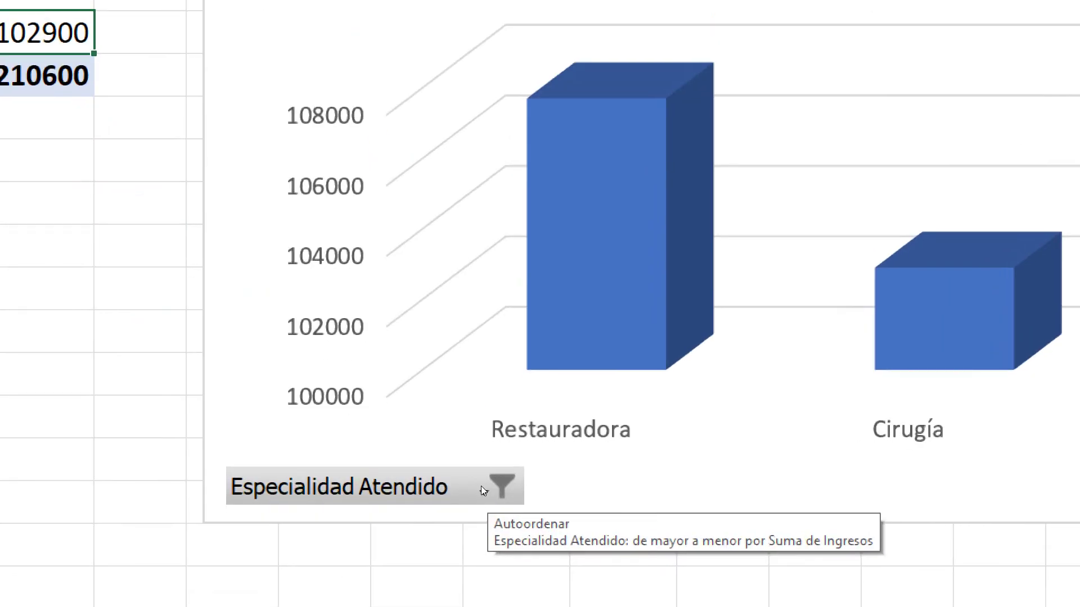
Clear the income value filter to restore all specialties, then resize and reposition the chart over the table
click(480, 489)
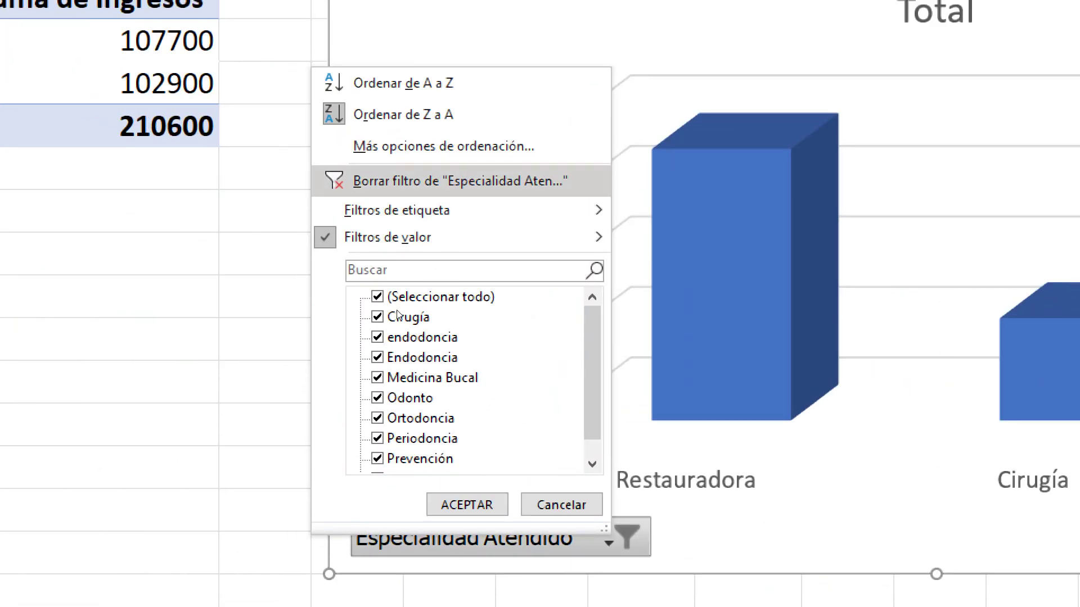
click(428, 180)
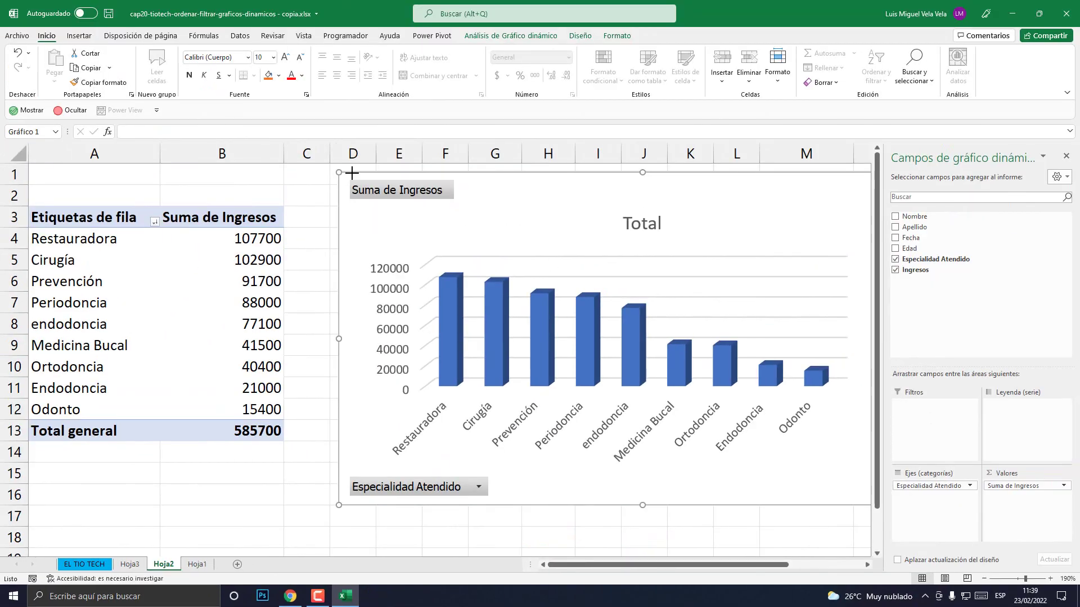
drag(352, 173, 579, 270)
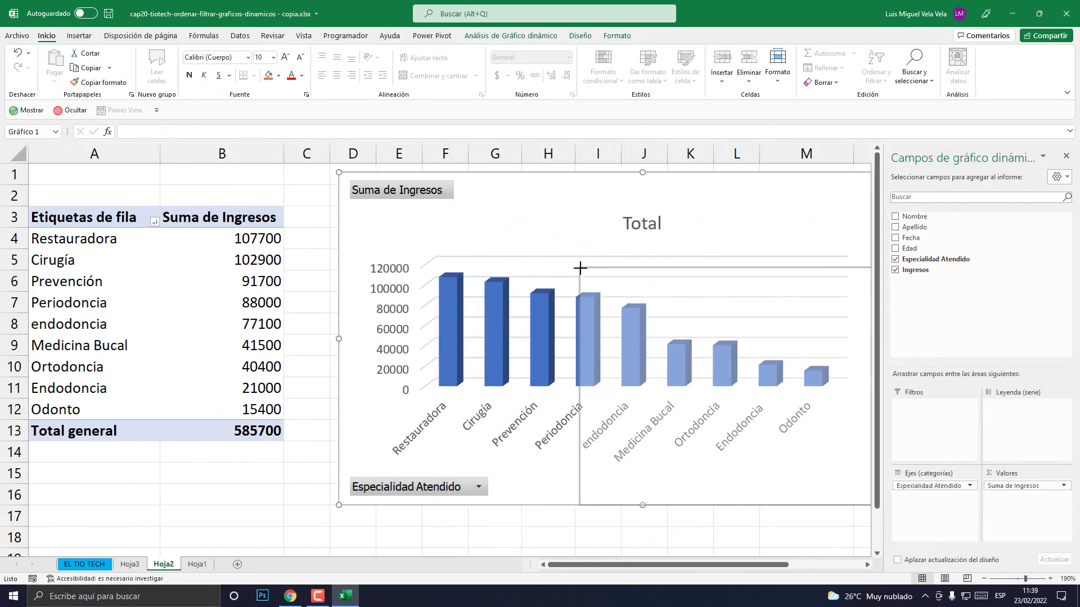
drag(646, 275, 247, 214)
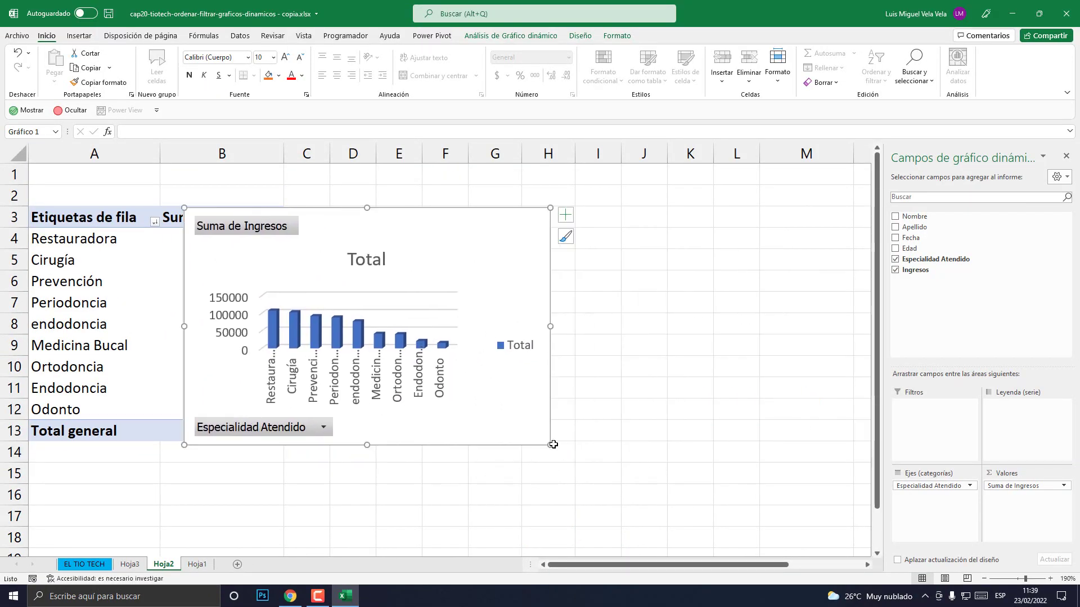
drag(554, 444, 705, 489)
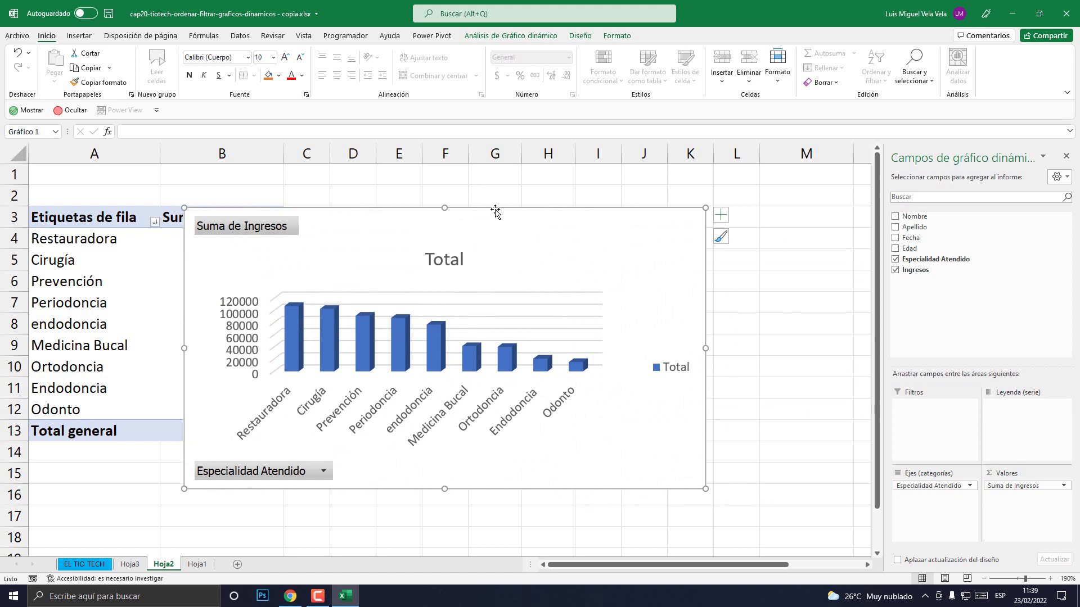
drag(495, 211, 583, 202)
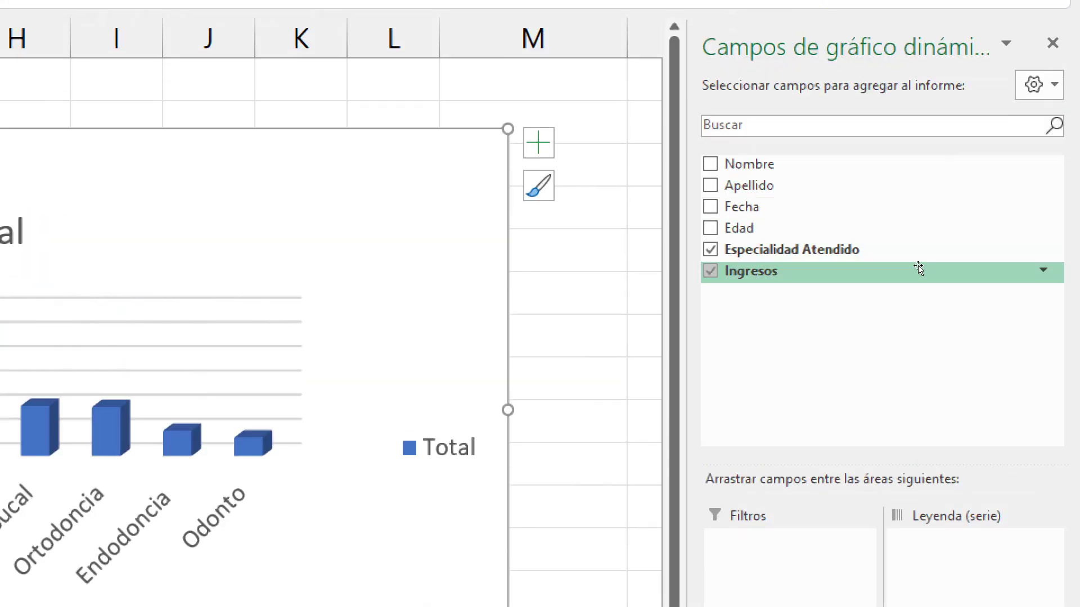
Add Edad to the chart's Legend (Series) and move the chart to uncover the table
drag(914, 253, 1034, 450)
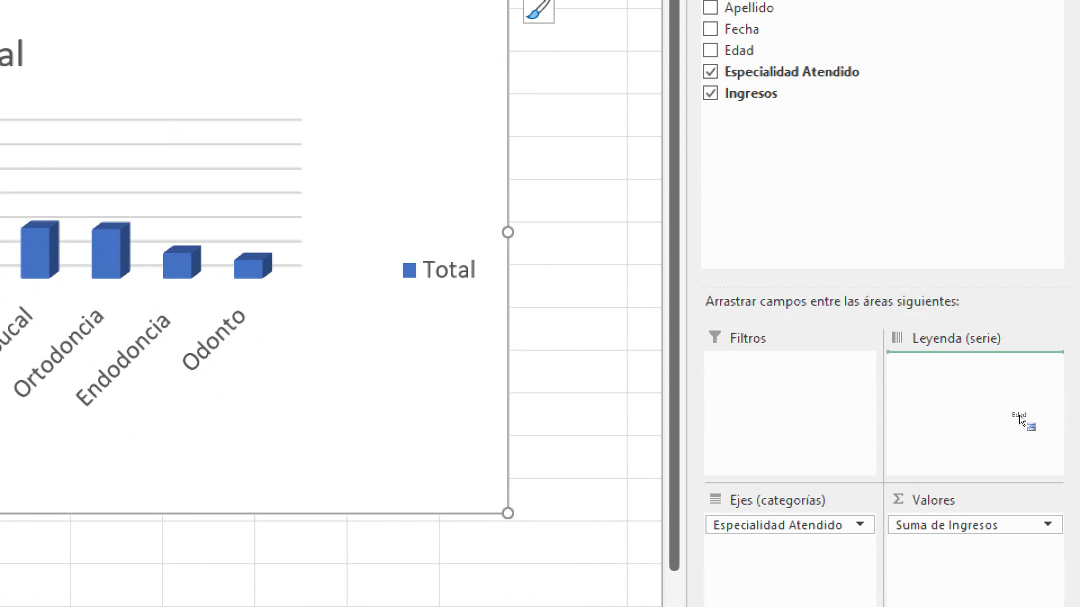
drag(1019, 414, 1020, 411)
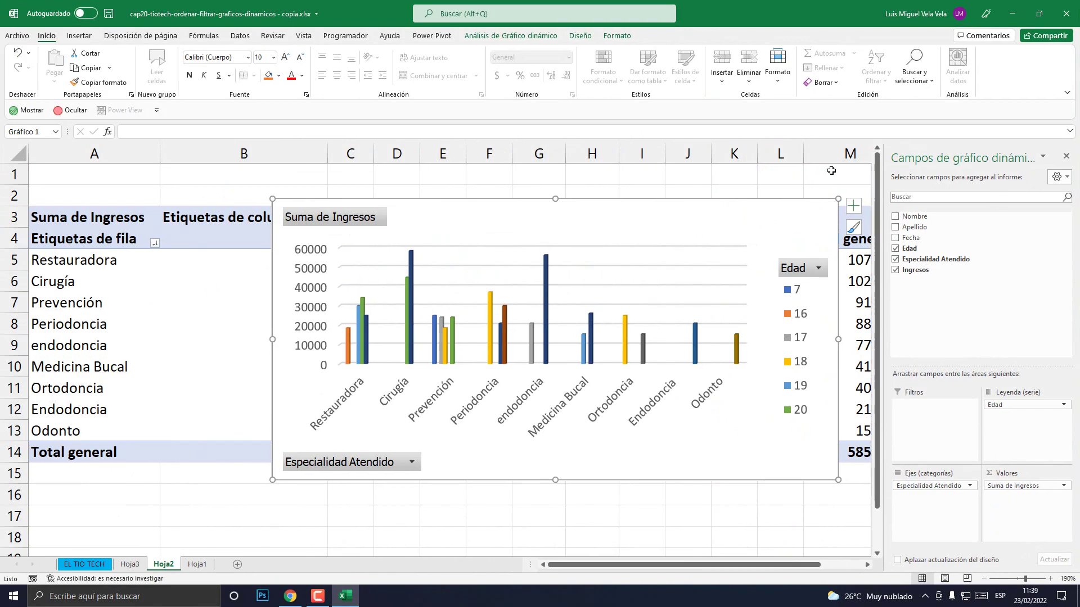
mouse_move(705, 219)
mouse_down()
mouse_move(667, 399)
mouse_move(657, 379)
mouse_up()
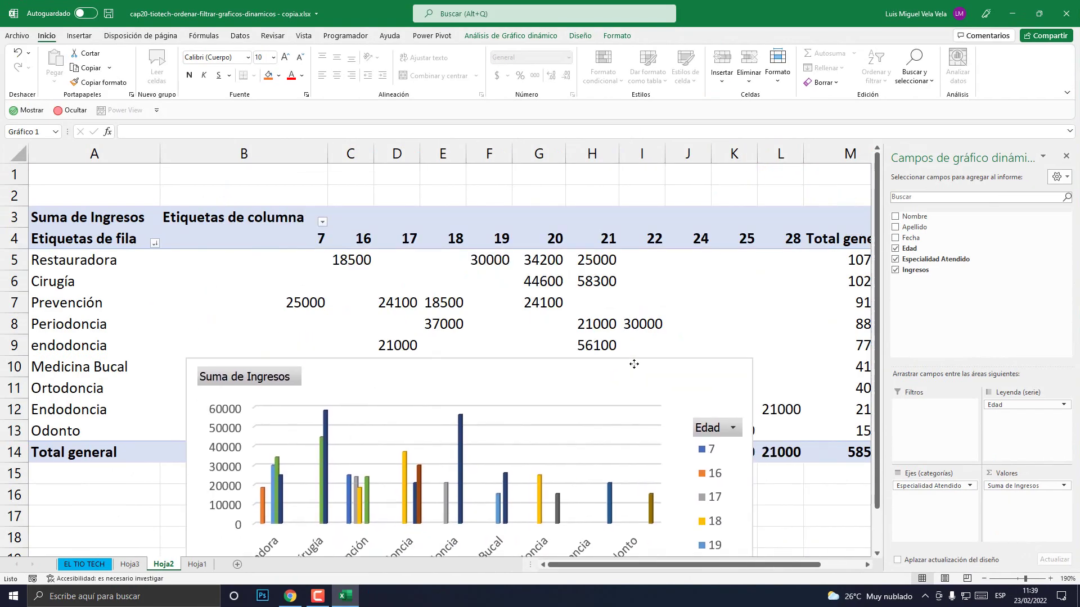
click(323, 249)
drag(414, 365, 423, 312)
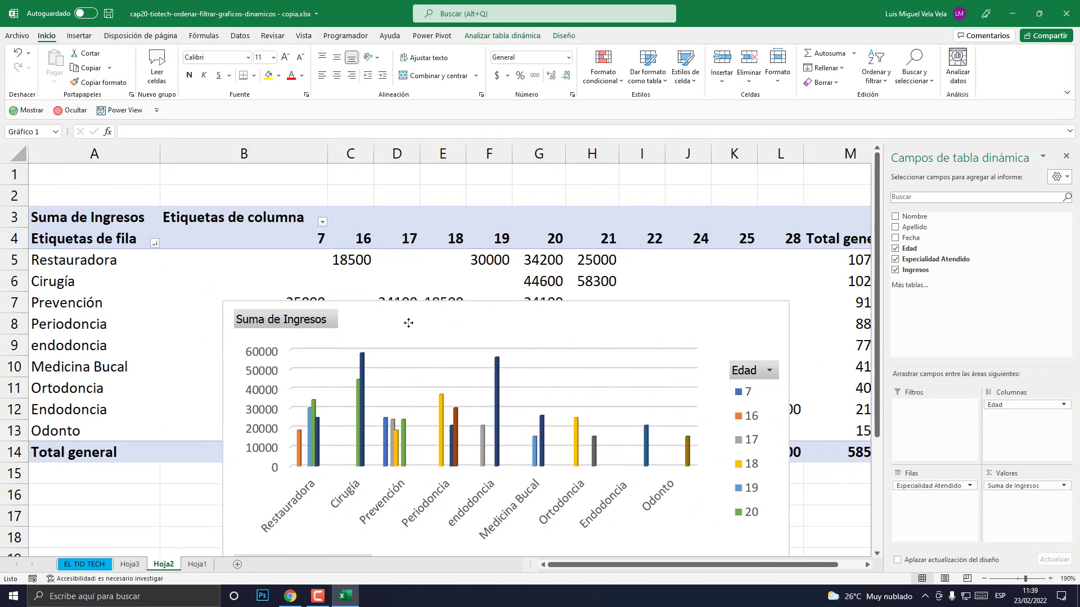
Move the chart lower and select the age headings in row 4
click(299, 239)
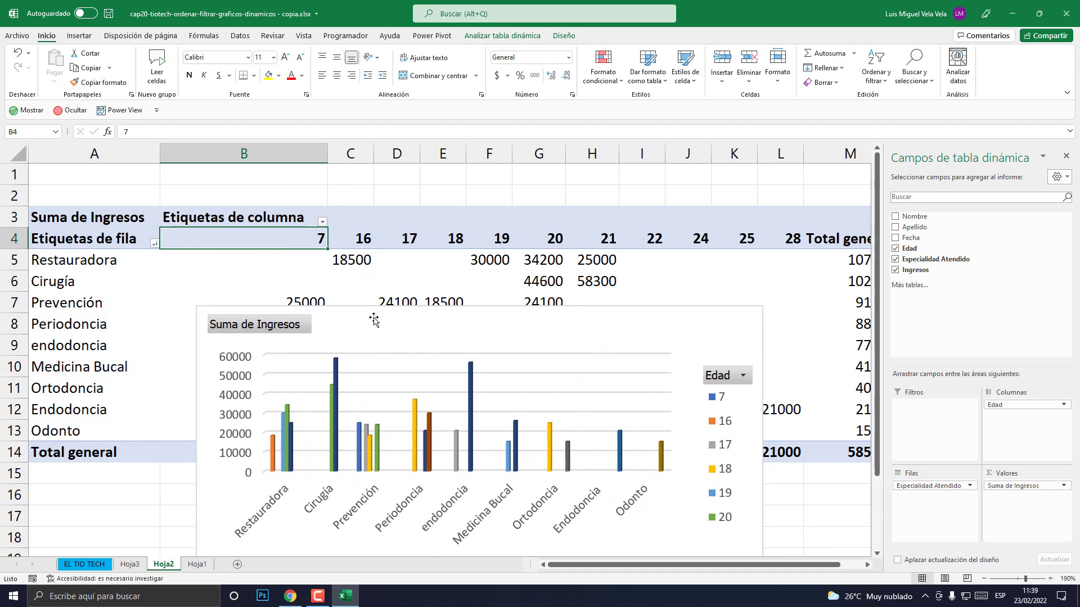
drag(374, 316, 396, 339)
click(309, 237)
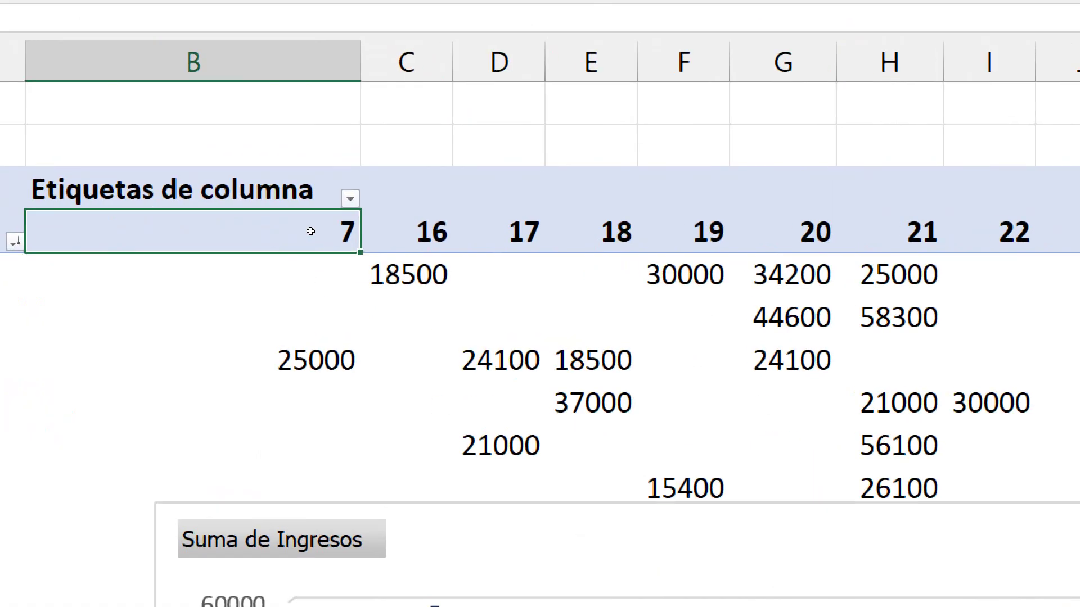
key(Right)
key(Right)
key(Right)
key(Right)
click(369, 236)
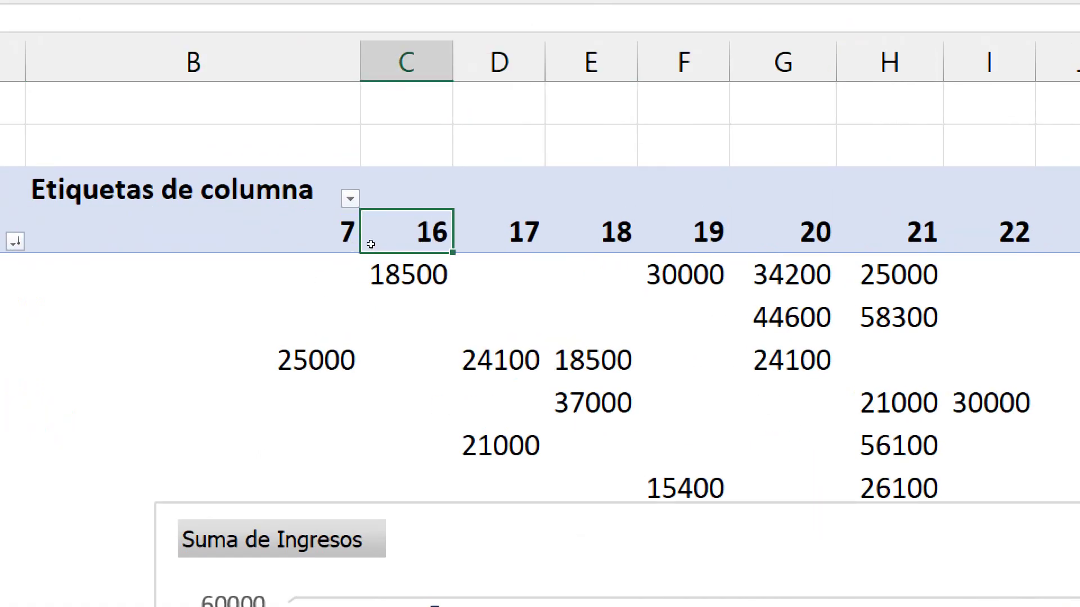
click(298, 233)
key(Right)
key(Right)
key(Right)
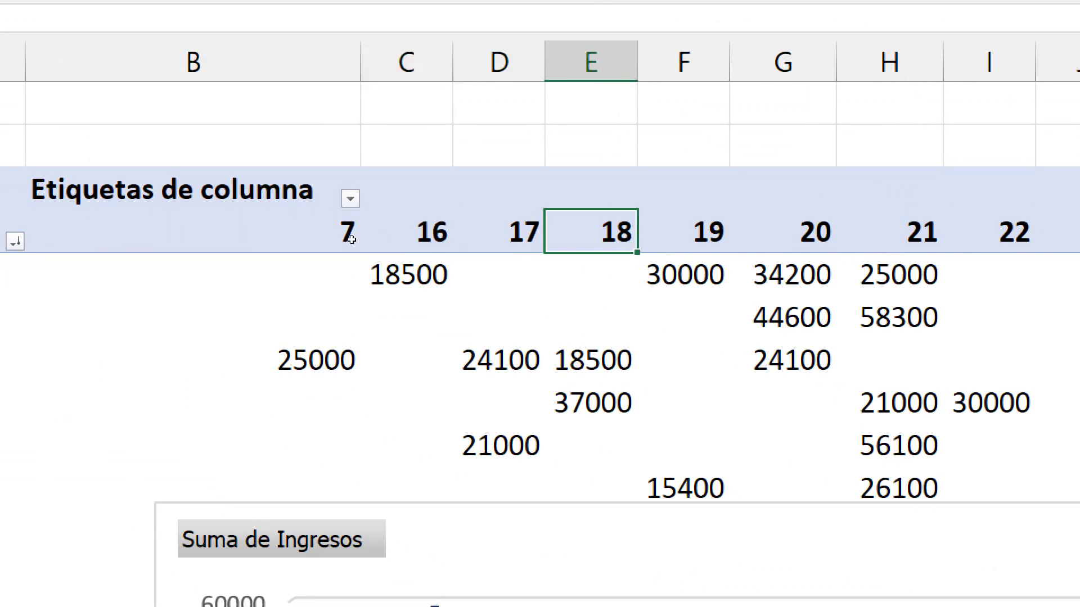
click(364, 242)
Group the Edad headings by 10, producing 7-16, 17-26 and 27-36 bands
right_click(364, 242)
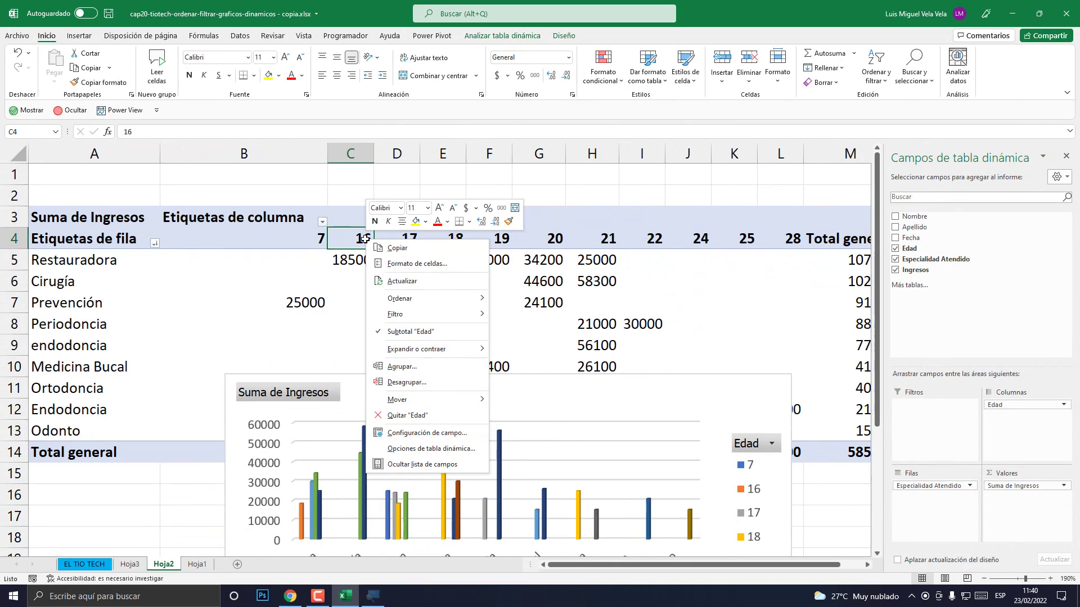
click(419, 367)
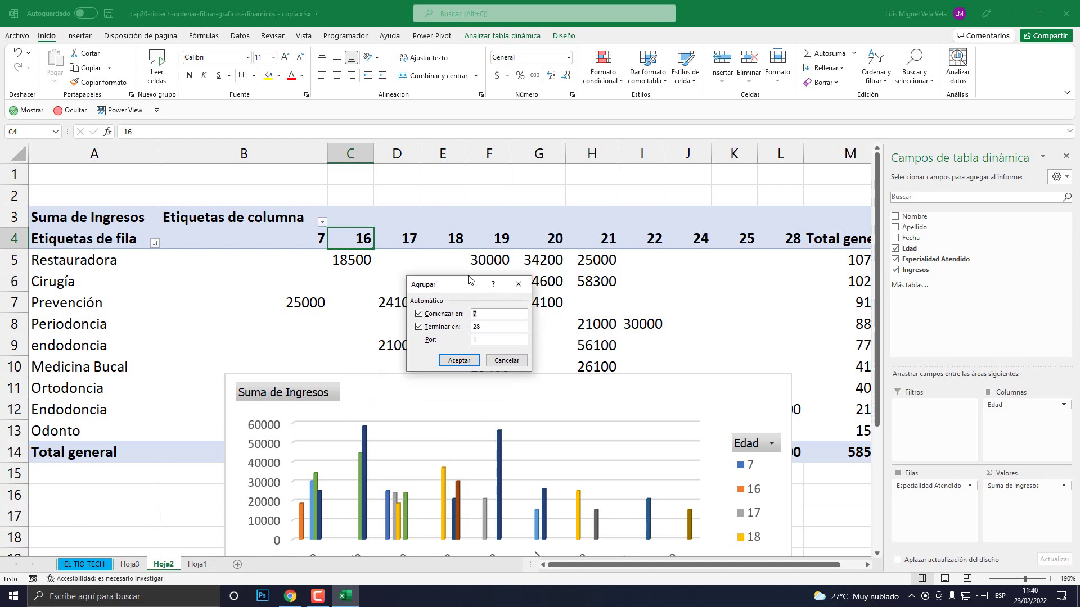
drag(468, 280, 503, 204)
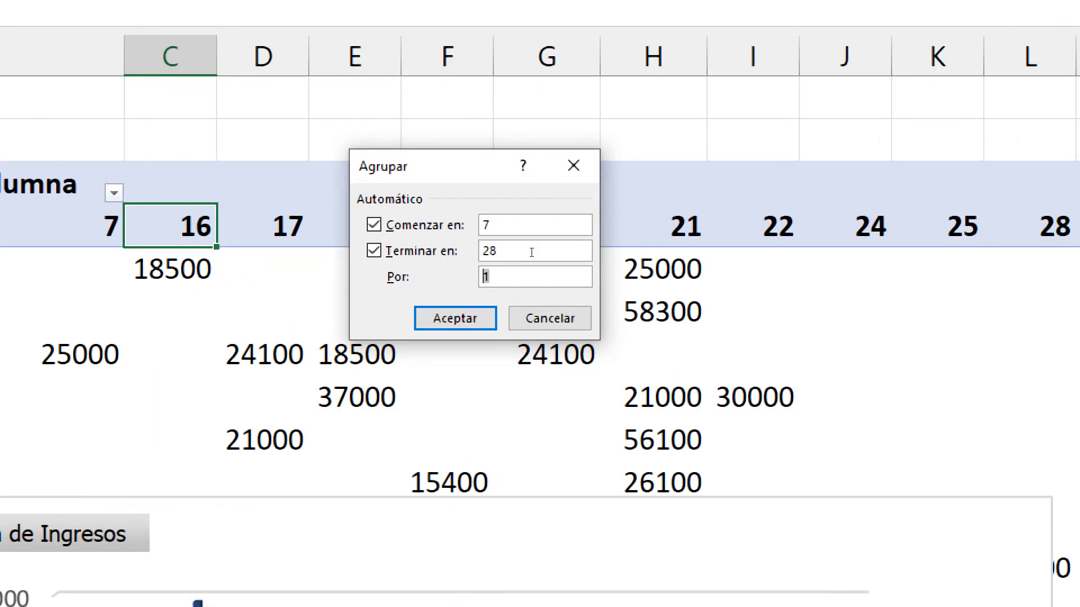
text(10)
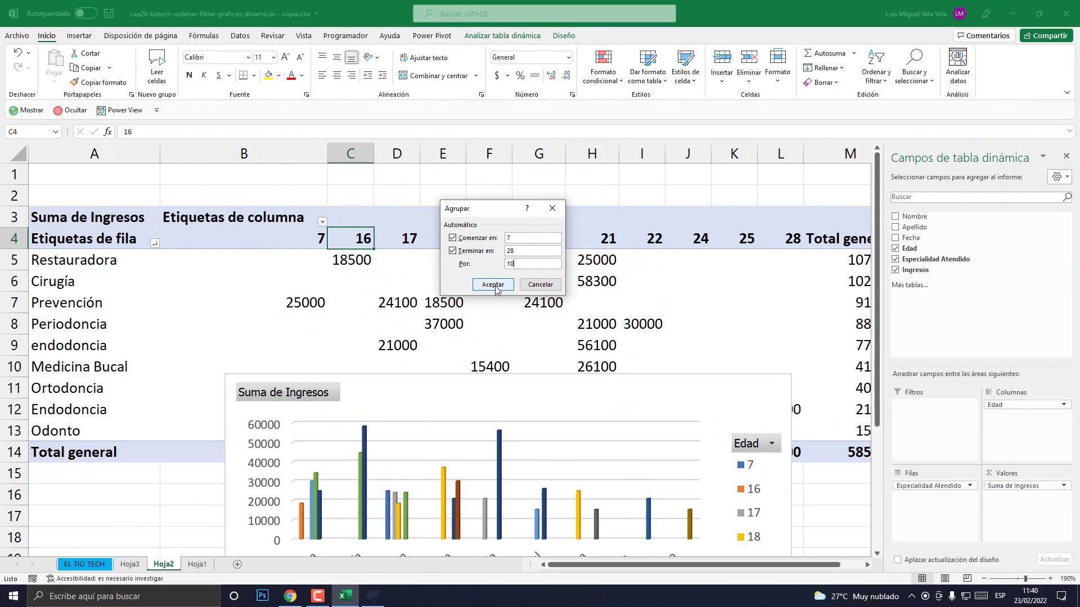
click(495, 287)
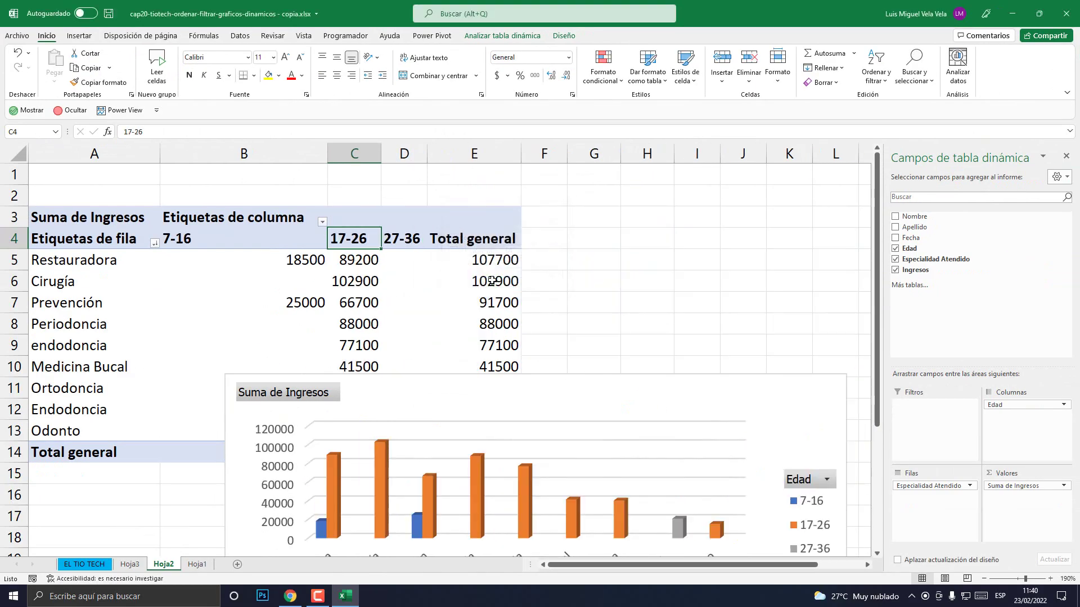
Widen columns C and D, move the chart below the table, and centre B4:D13
drag(427, 149, 494, 149)
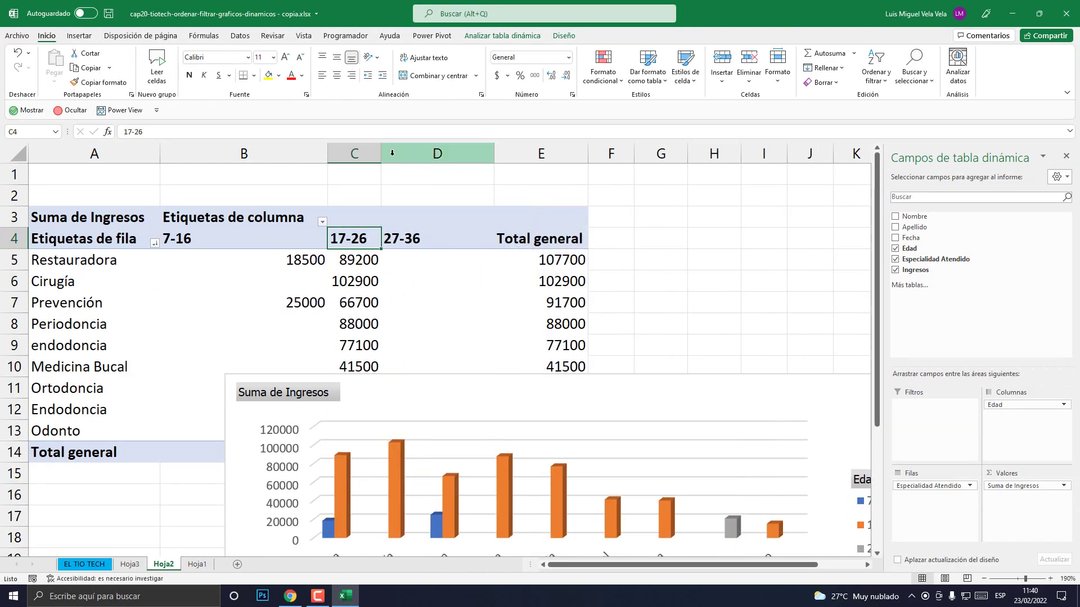
drag(381, 152, 426, 151)
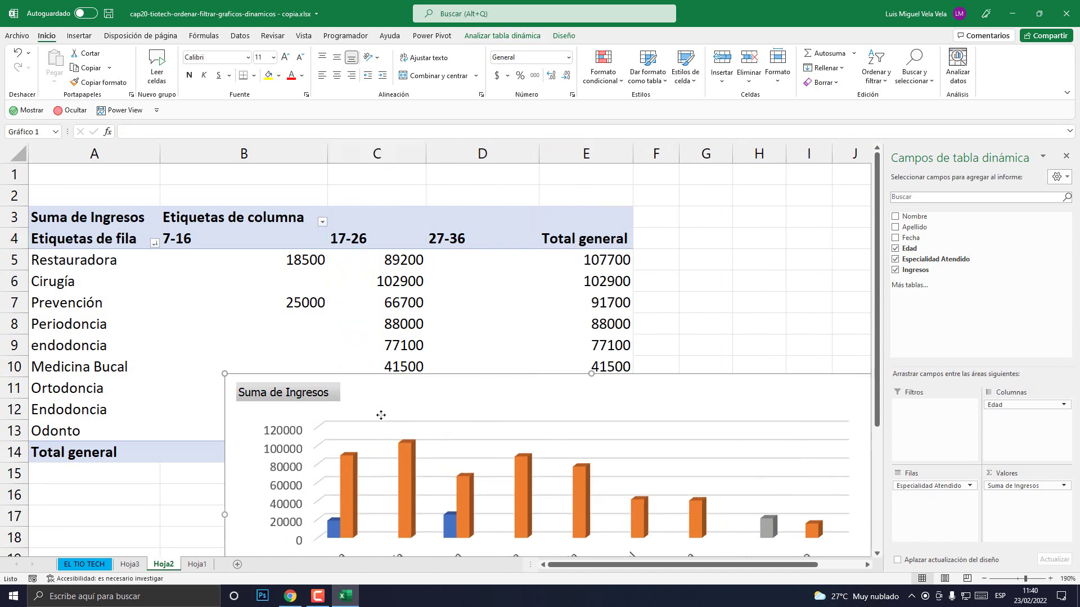
drag(379, 415, 245, 528)
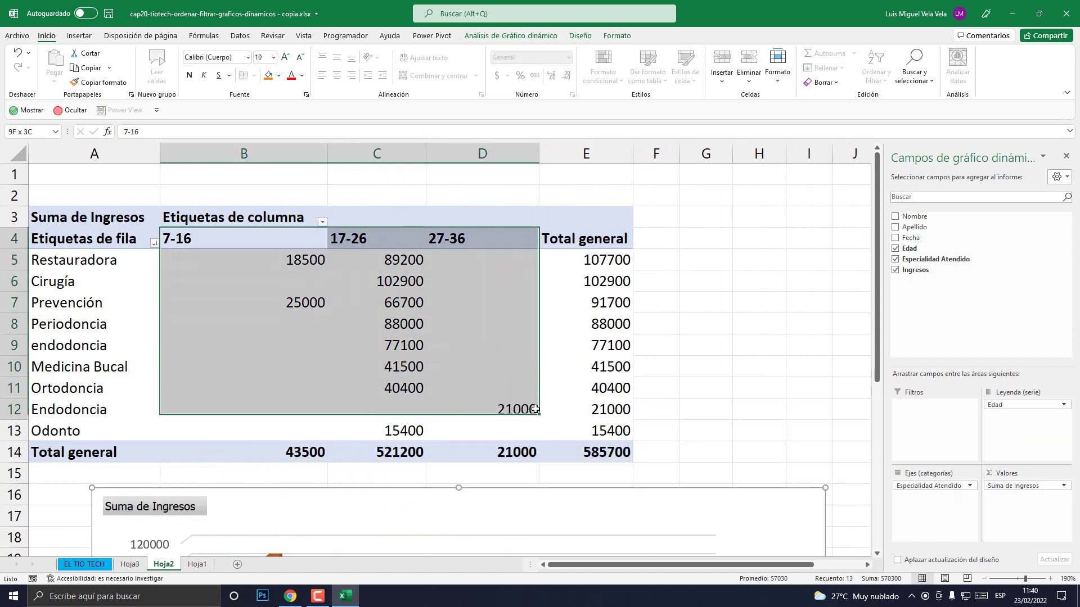
drag(222, 248, 525, 427)
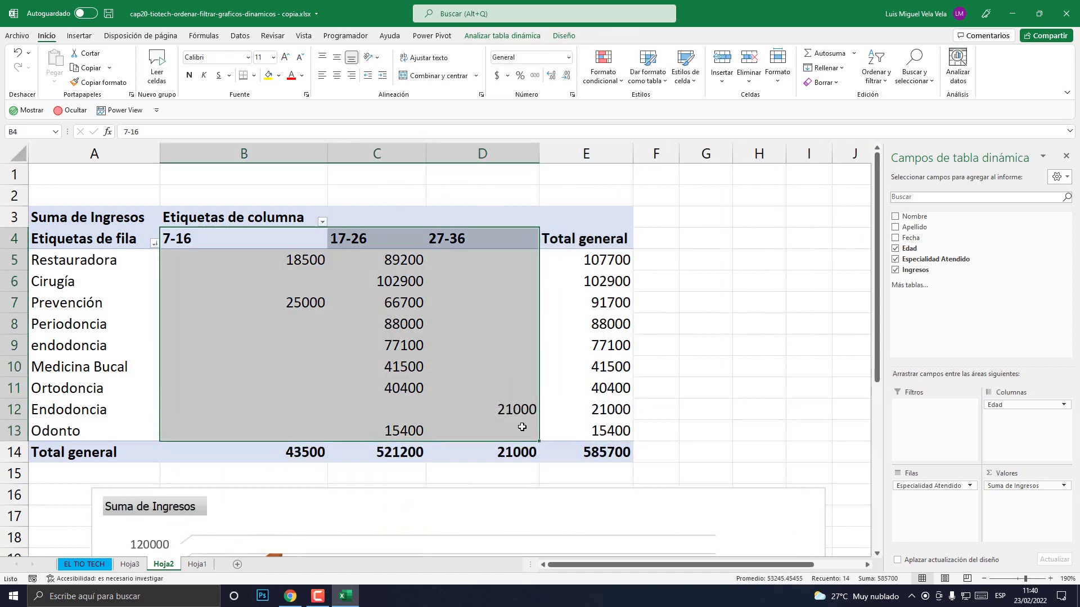
click(336, 75)
click(376, 324)
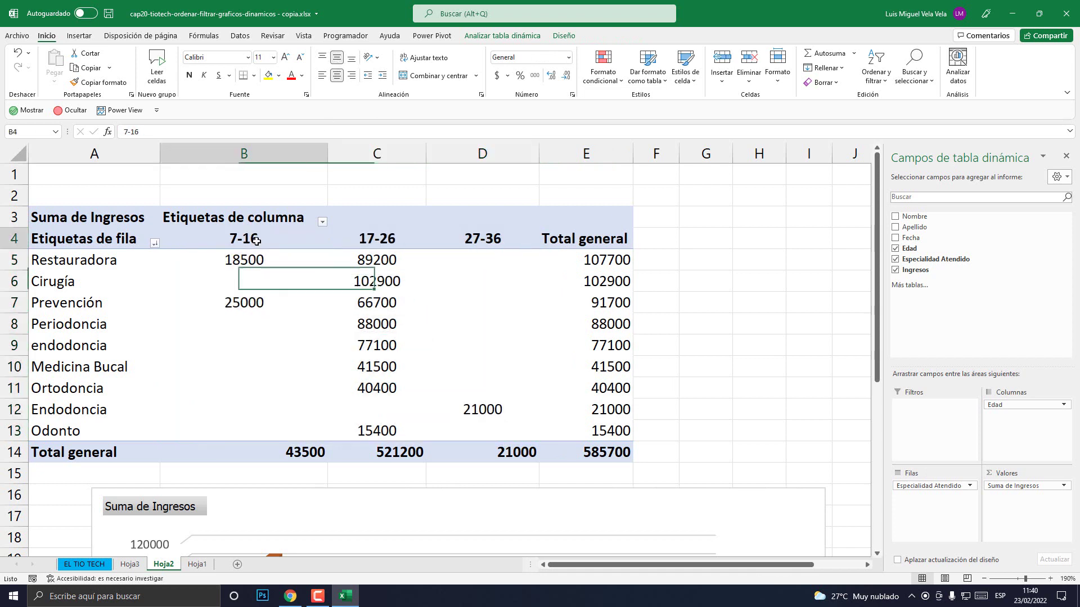
Fill the 7-16 column B4:B13 with yellow
drag(247, 239, 256, 431)
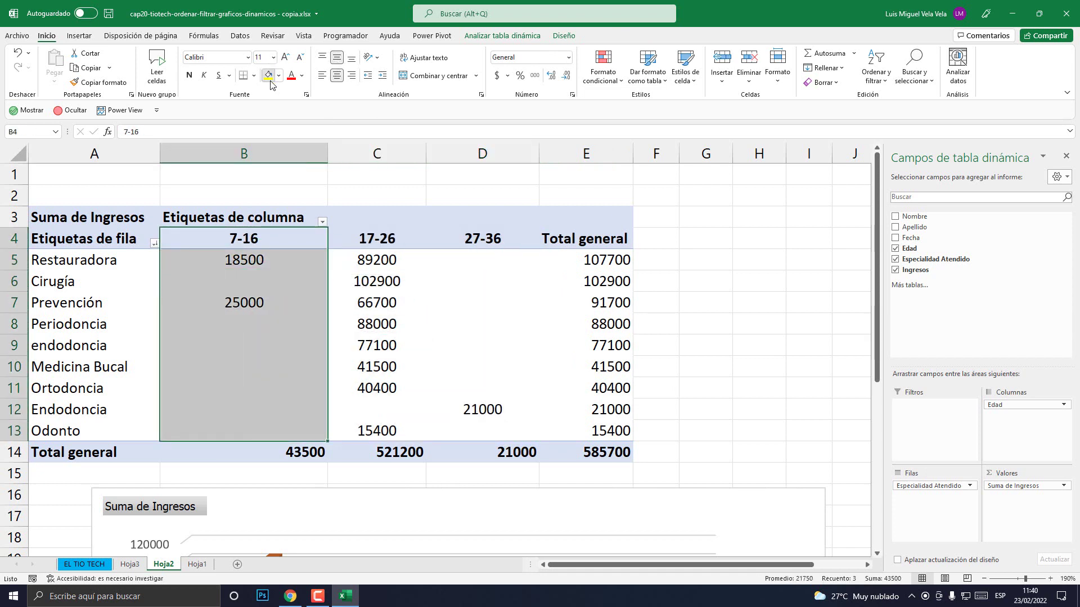
click(268, 75)
click(236, 301)
click(100, 263)
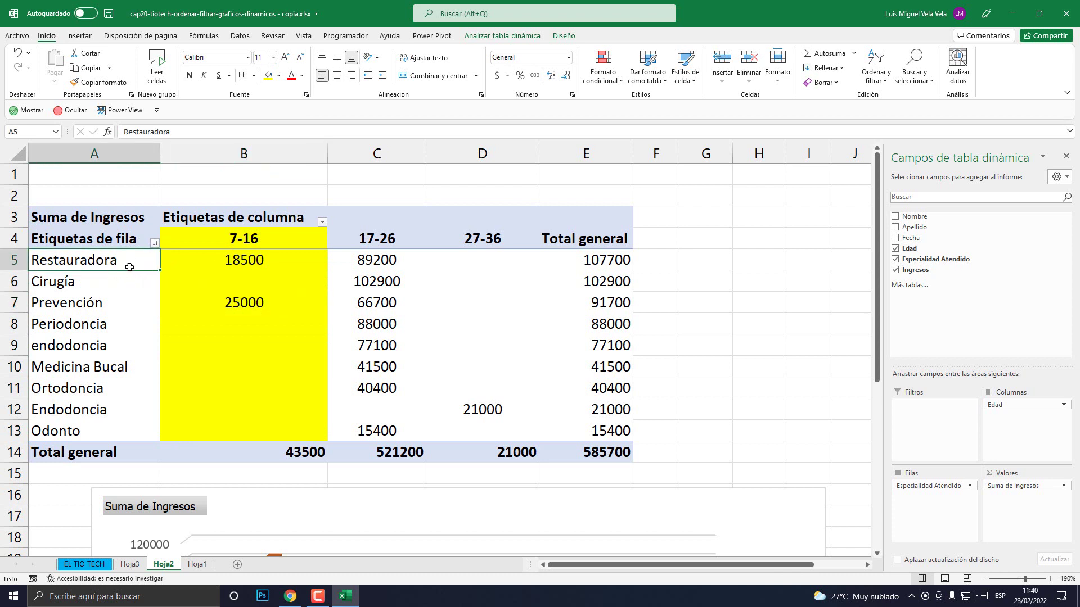
Centre the 7-16 total 43500 in B14 horizontally and vertically
drag(100, 312, 223, 307)
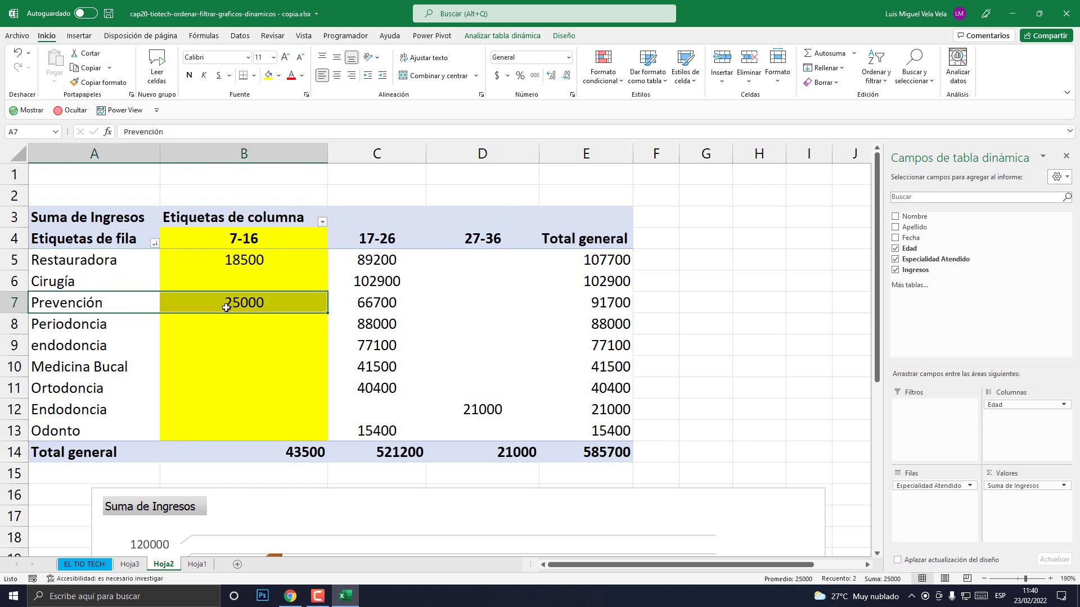
click(222, 307)
click(248, 244)
click(243, 281)
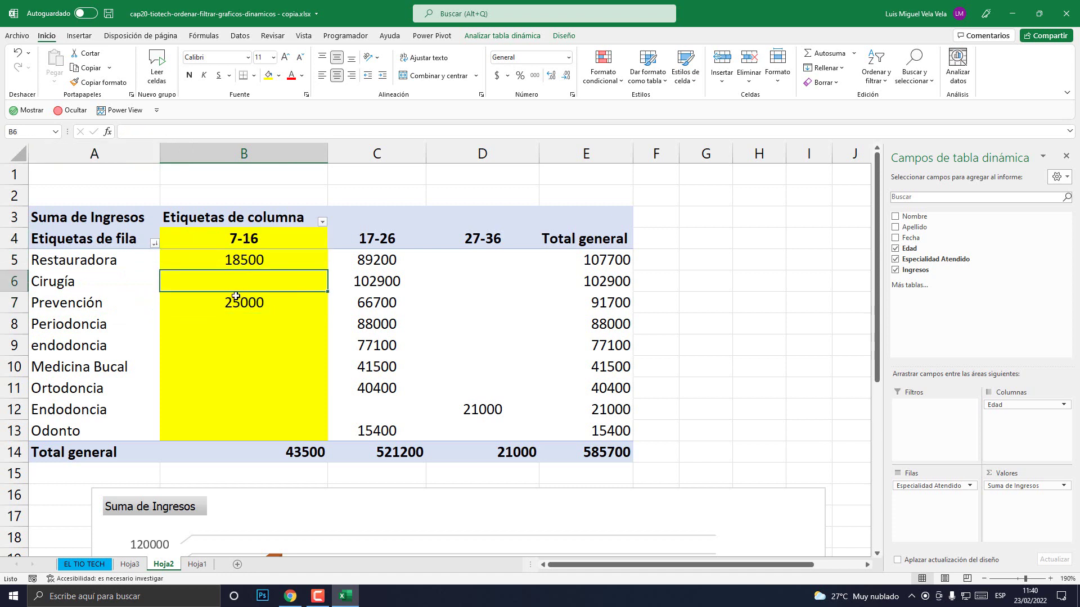
click(241, 303)
click(248, 240)
click(296, 451)
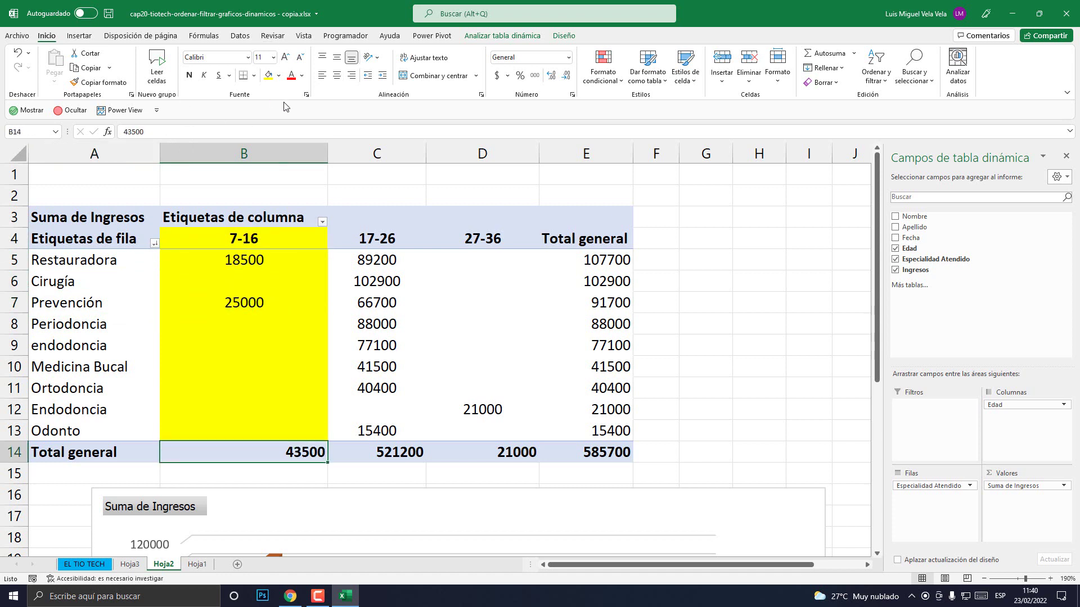
click(336, 74)
click(337, 57)
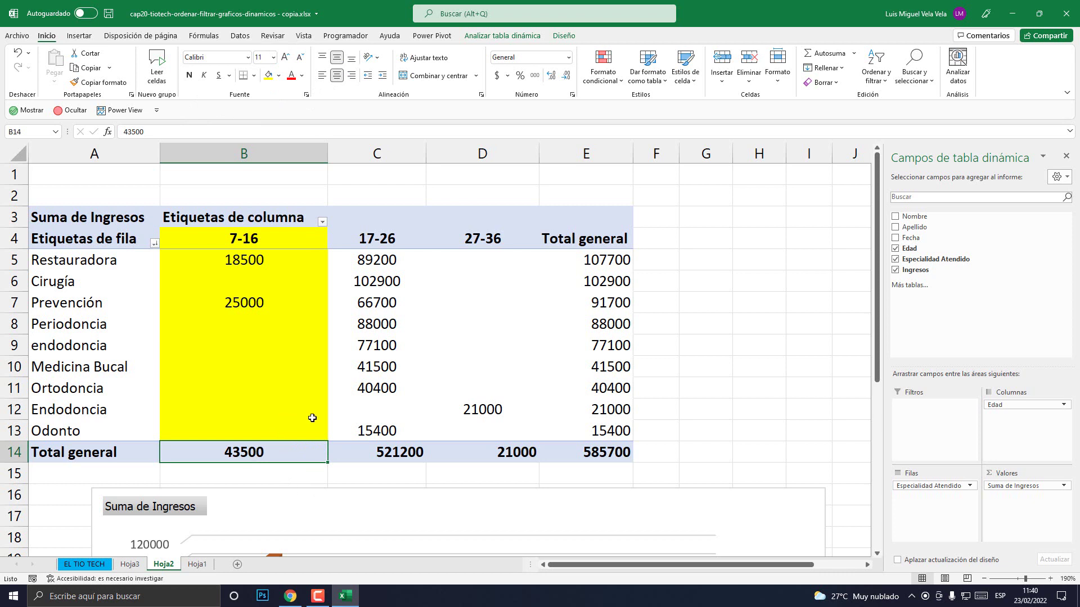
Widen column C further and select the 17-26 values and the Endodoncia row
drag(425, 152, 458, 152)
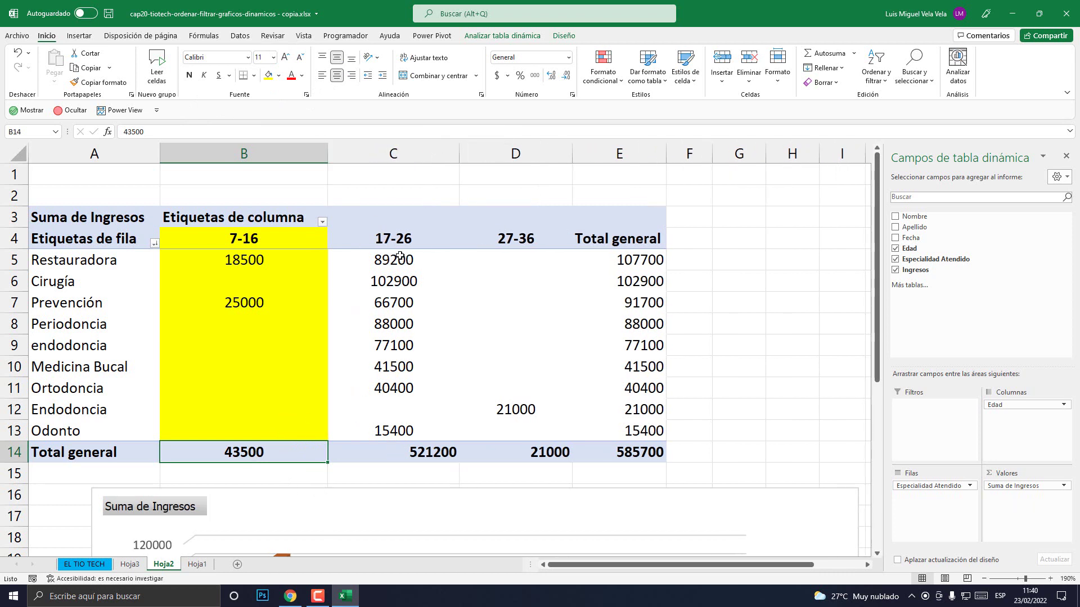
mouse_move(394, 259)
mouse_down()
mouse_move(405, 440)
mouse_move(357, 427)
mouse_up()
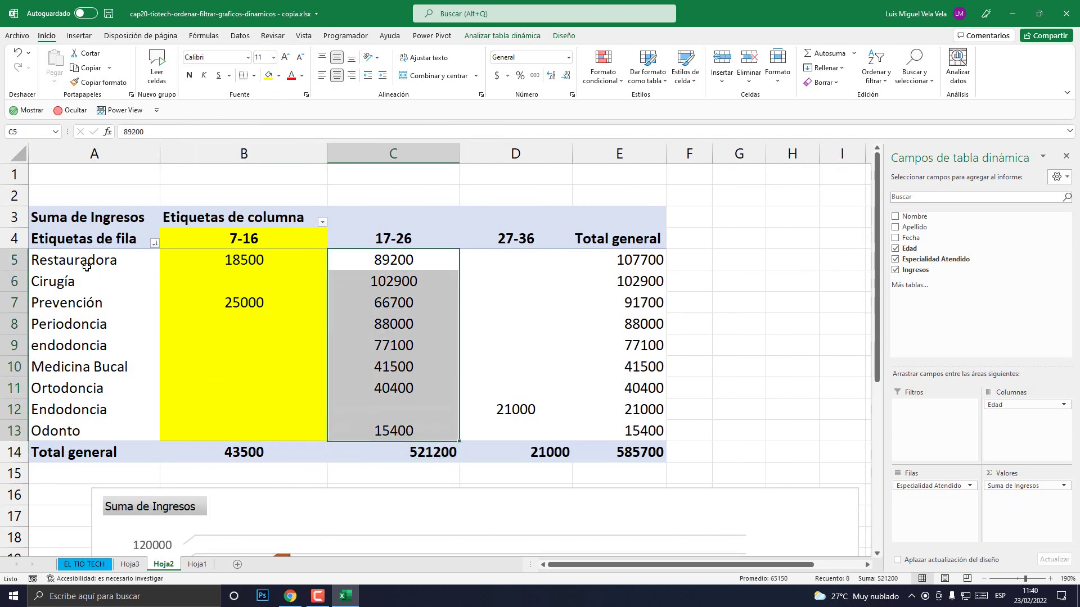
click(90, 303)
click(147, 396)
click(515, 244)
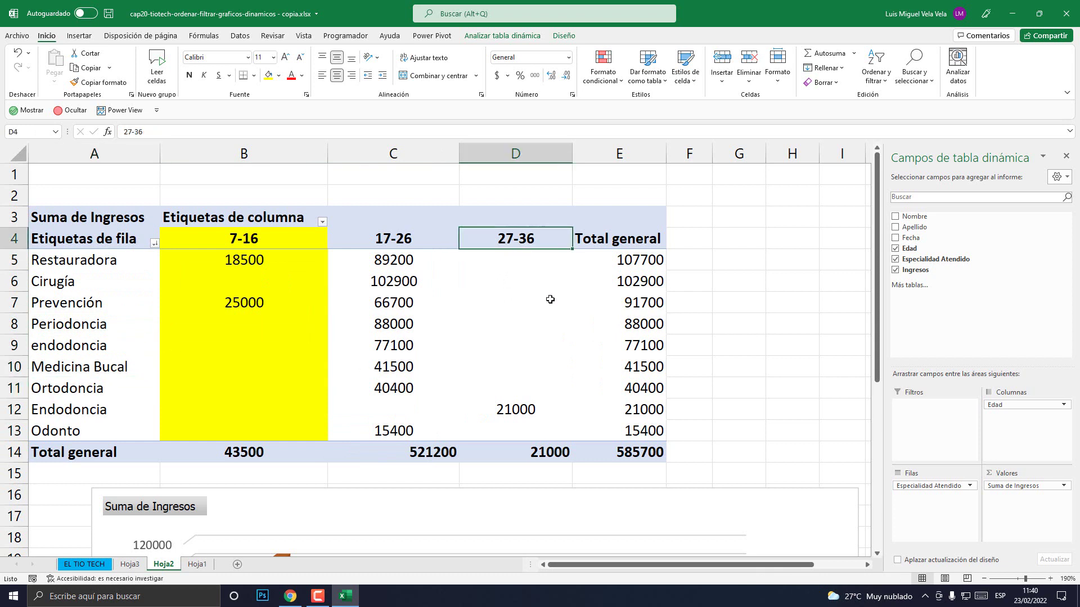
drag(518, 411, 138, 407)
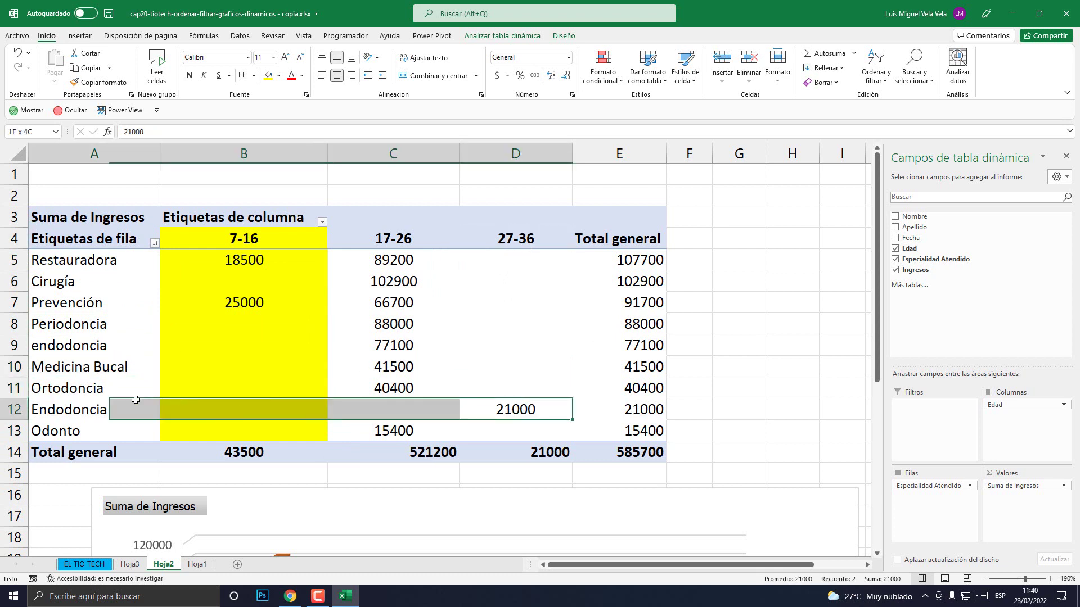
Narrow the pivot chart and place it right of the specialty row labels
drag(261, 493, 241, 225)
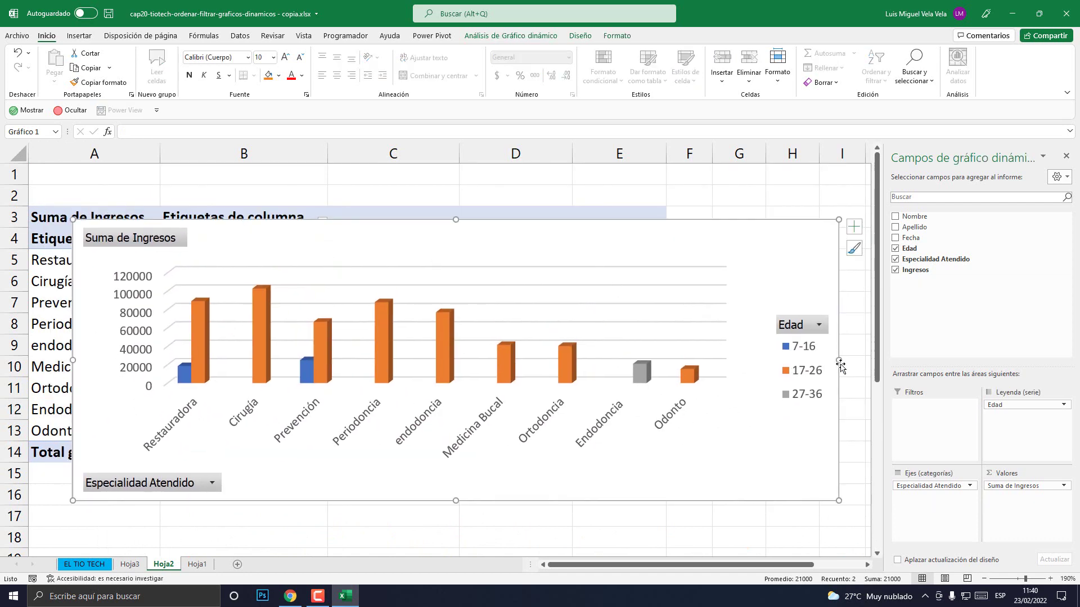
drag(838, 360, 627, 360)
drag(482, 249, 627, 222)
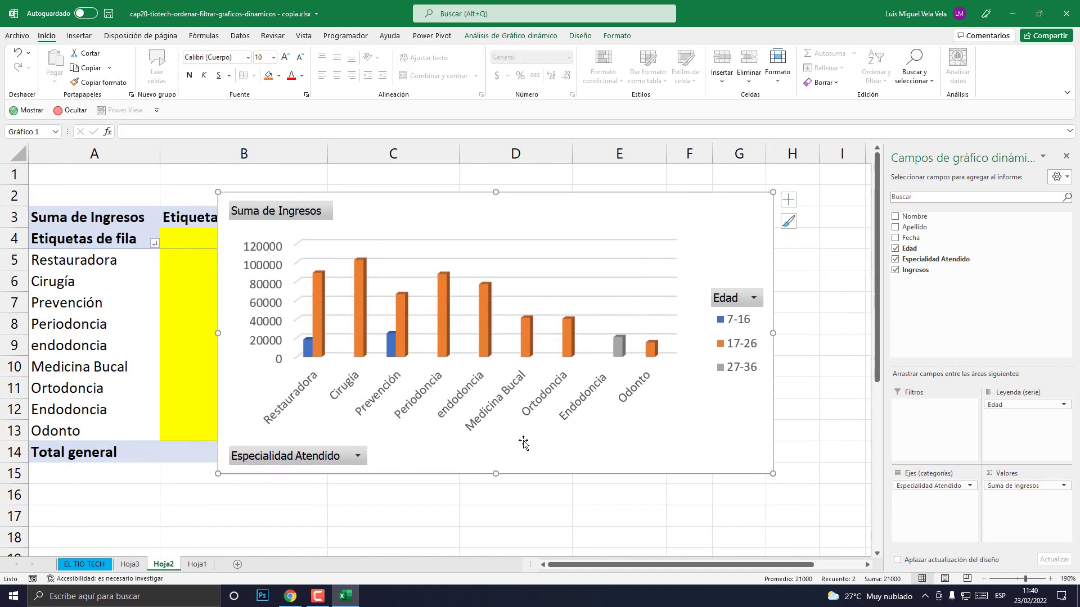
drag(496, 474, 496, 511)
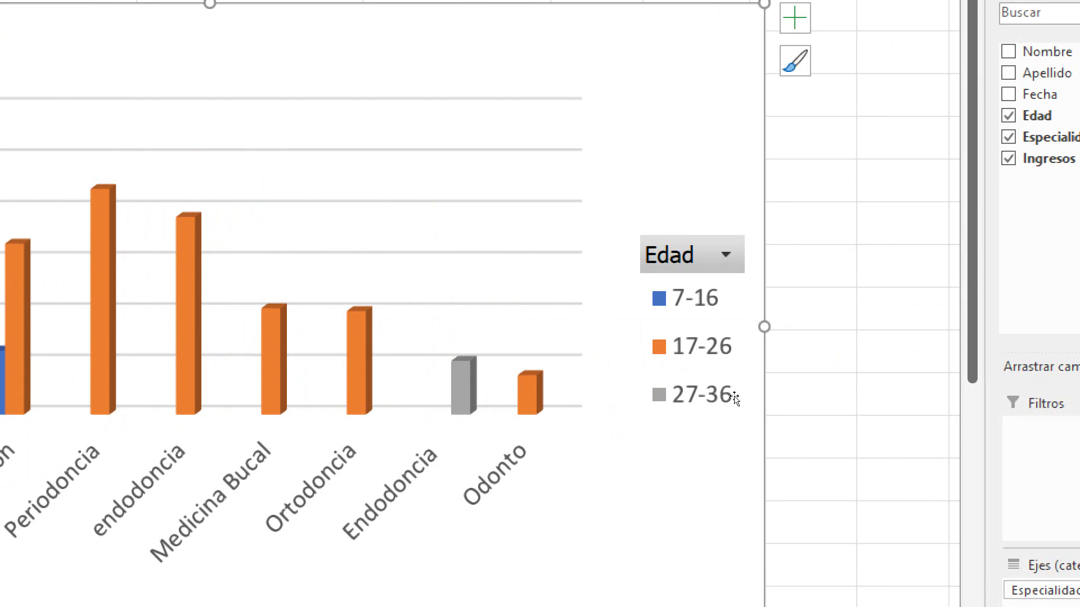
key(Down)
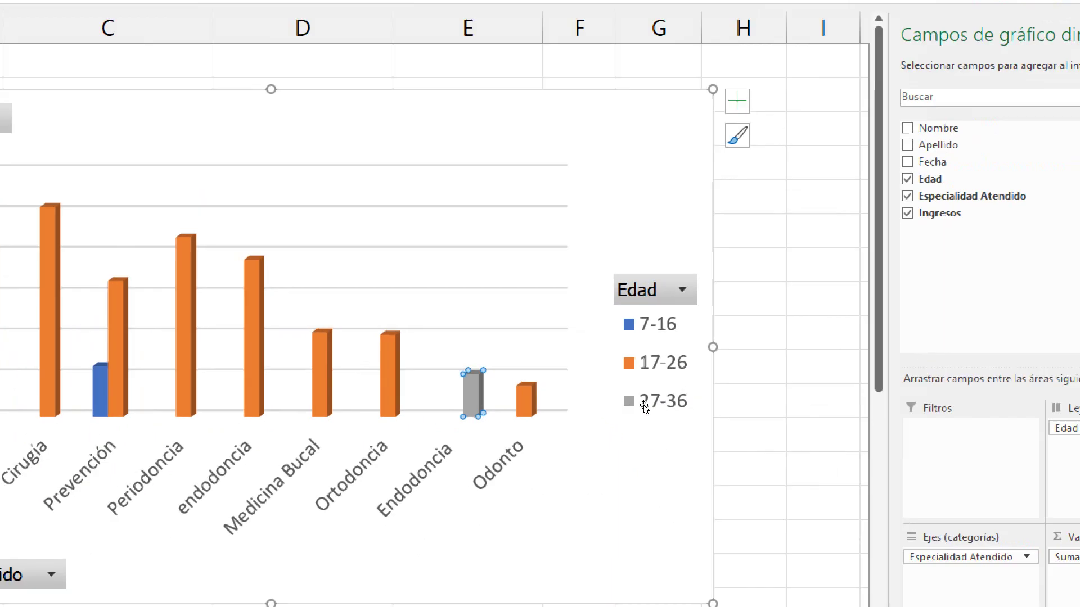
key(Escape)
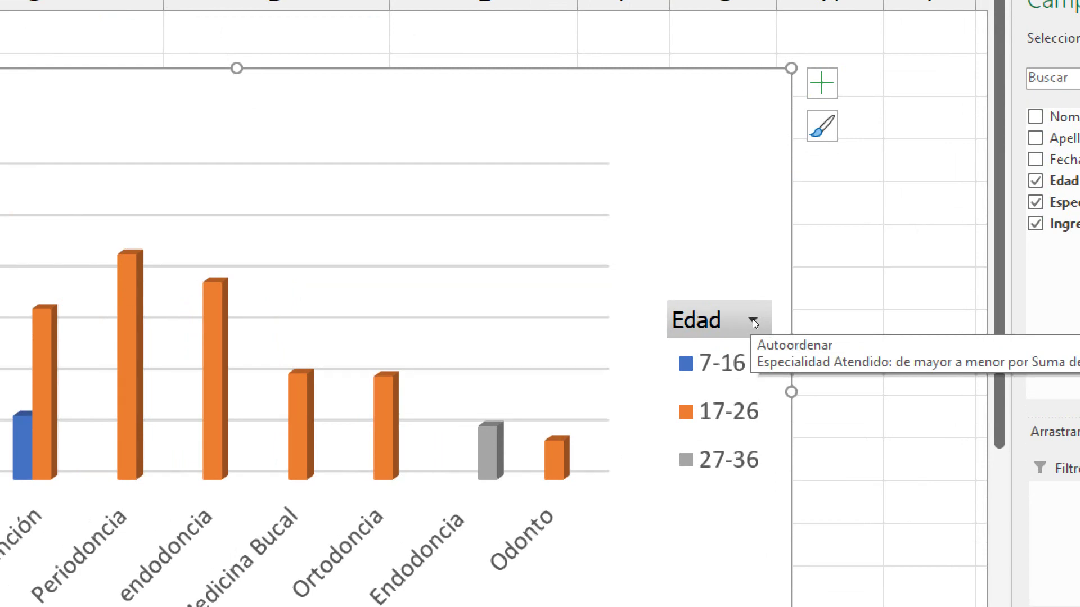
Uncheck the <7, 7-16 and >37 Edad groups, keeping only 17-26 and 27-36
click(752, 318)
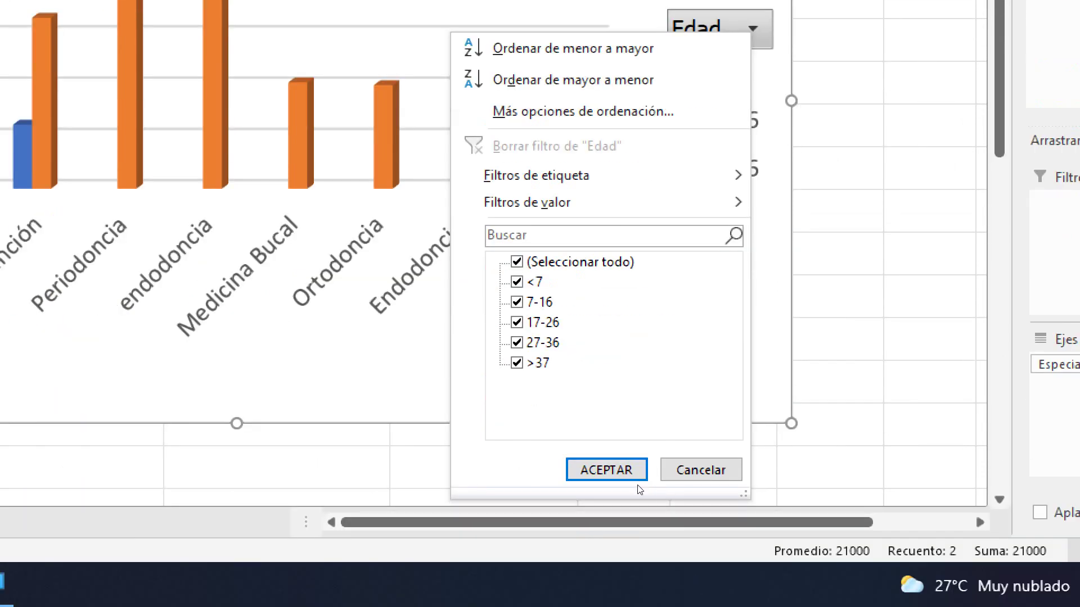
key(space)
key(Up)
key(Up)
key(Up)
key(space)
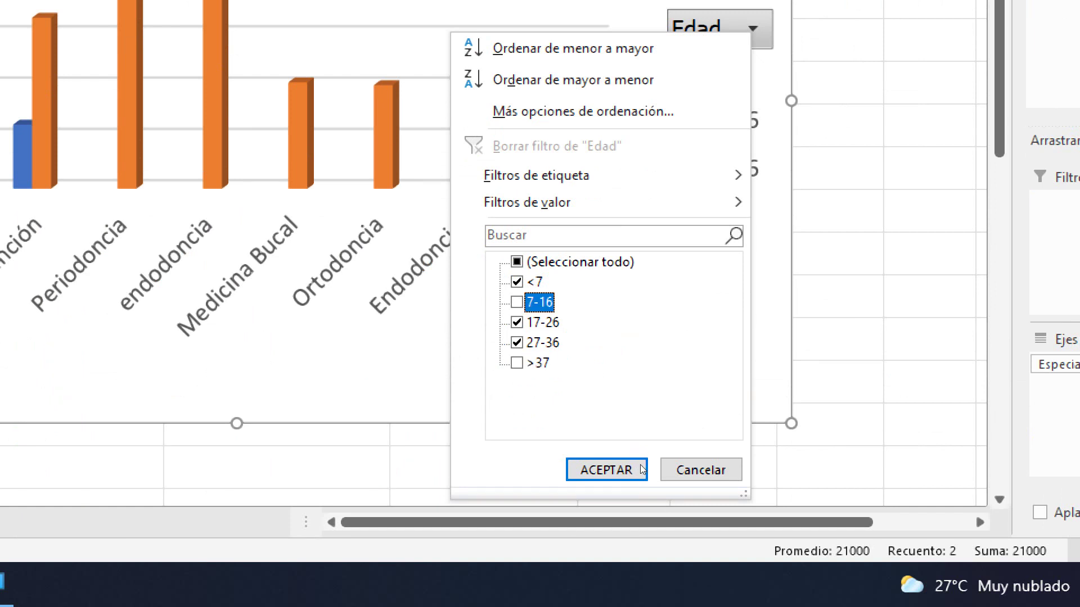
key(Up)
key(space)
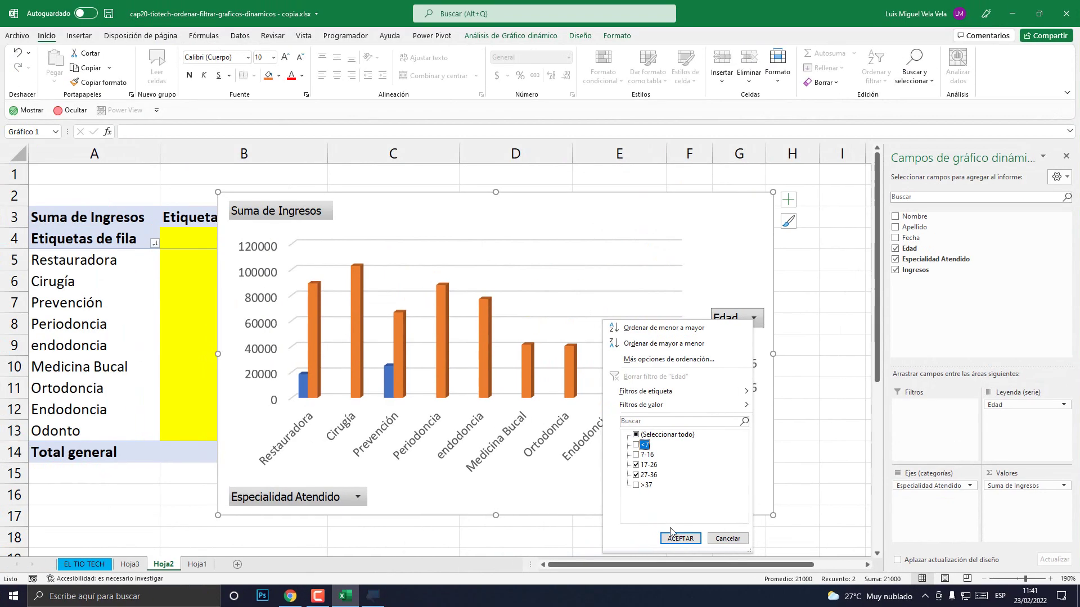
click(607, 470)
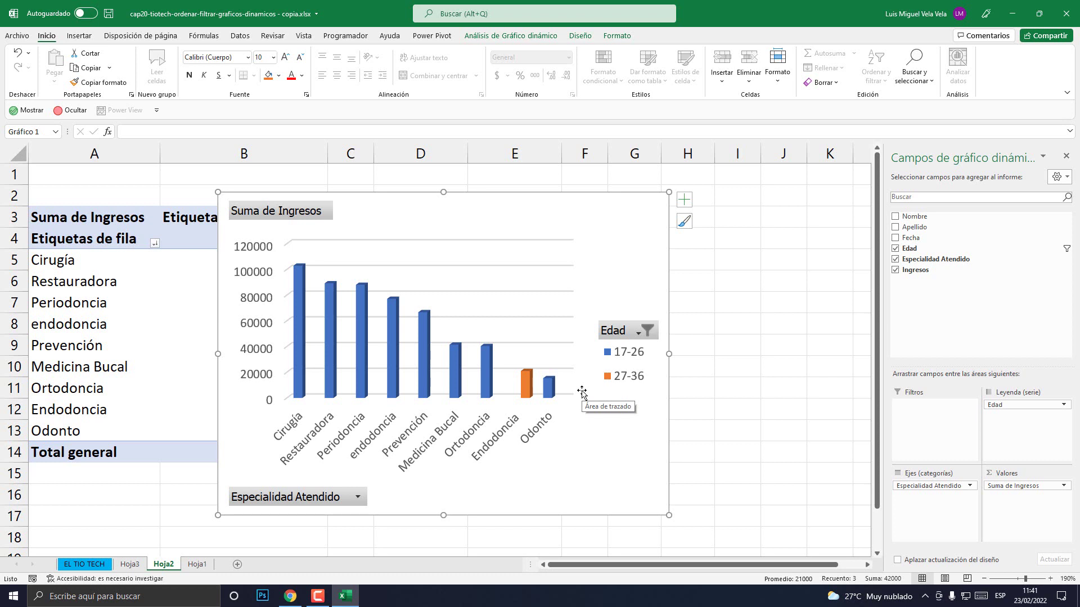
mouse_move(646, 331)
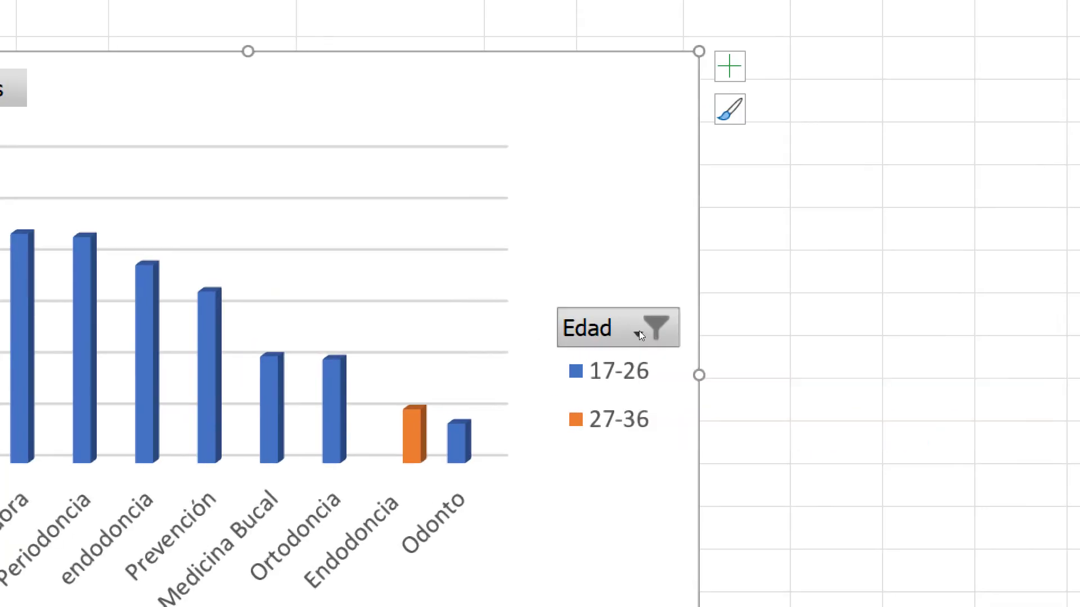
Clear the Edad filter, sort the age groups descending, then re-sort them ascending
click(638, 335)
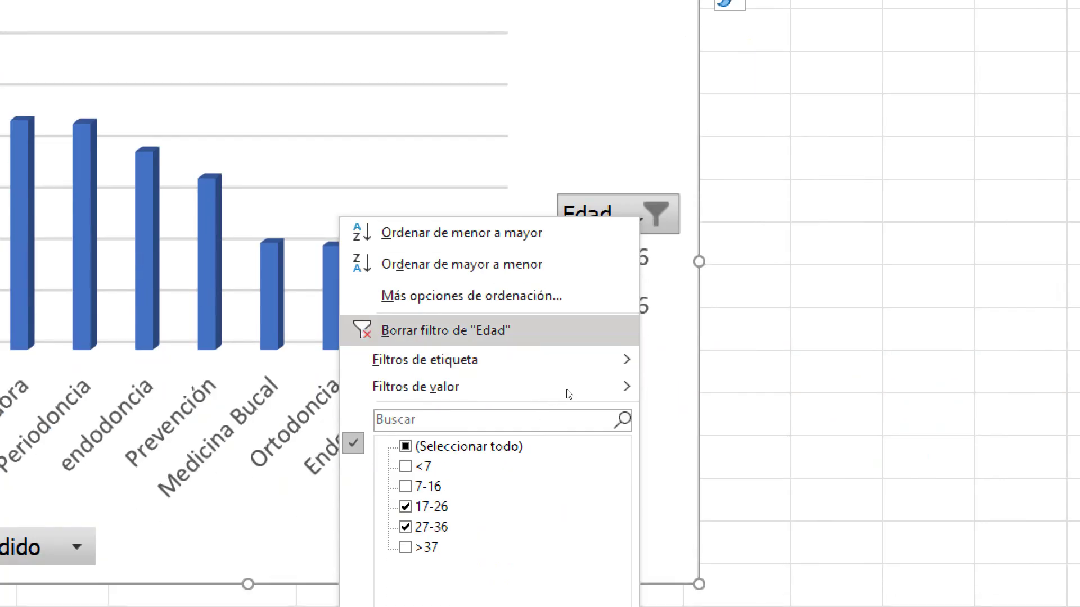
key(Return)
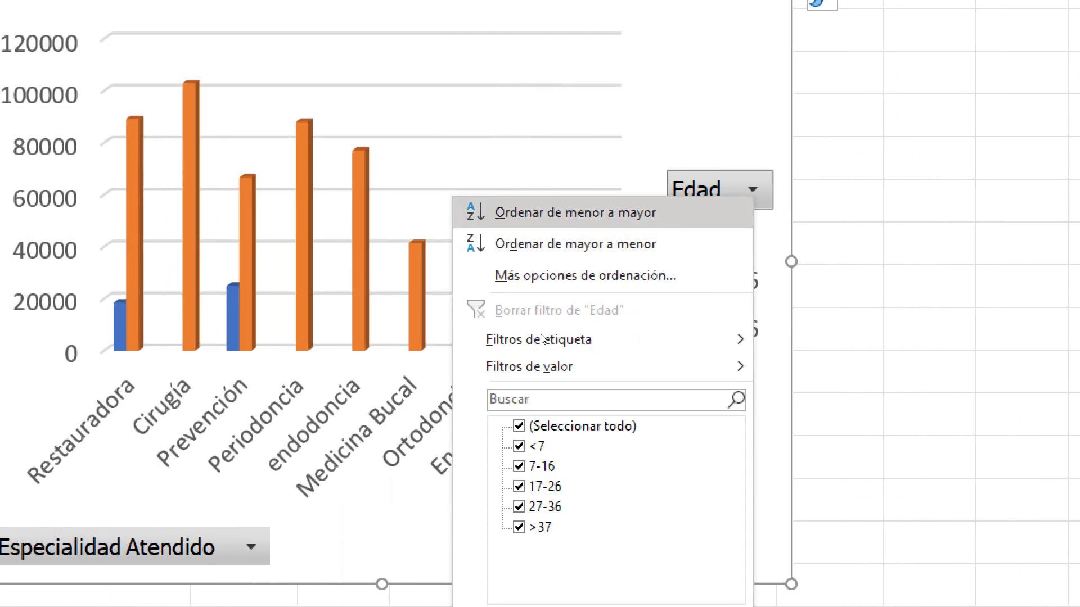
key(Down)
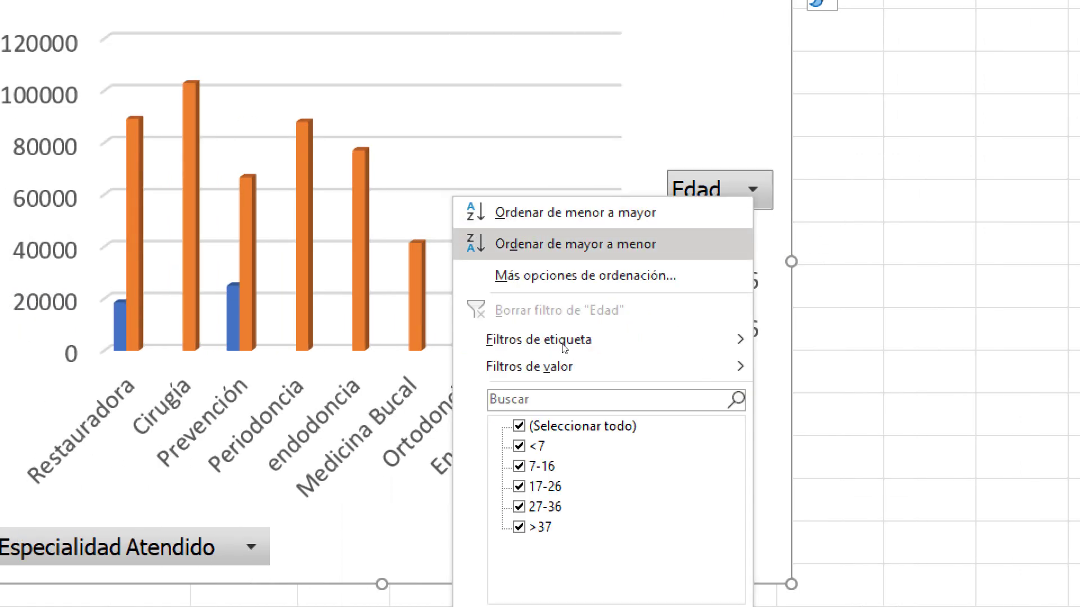
key(Return)
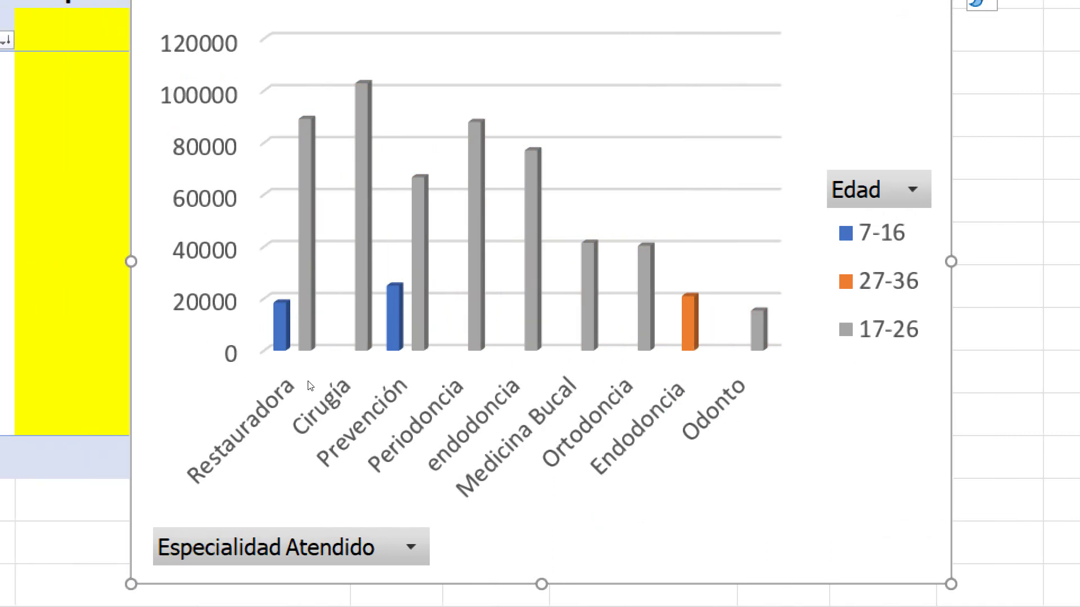
key(alt+Down)
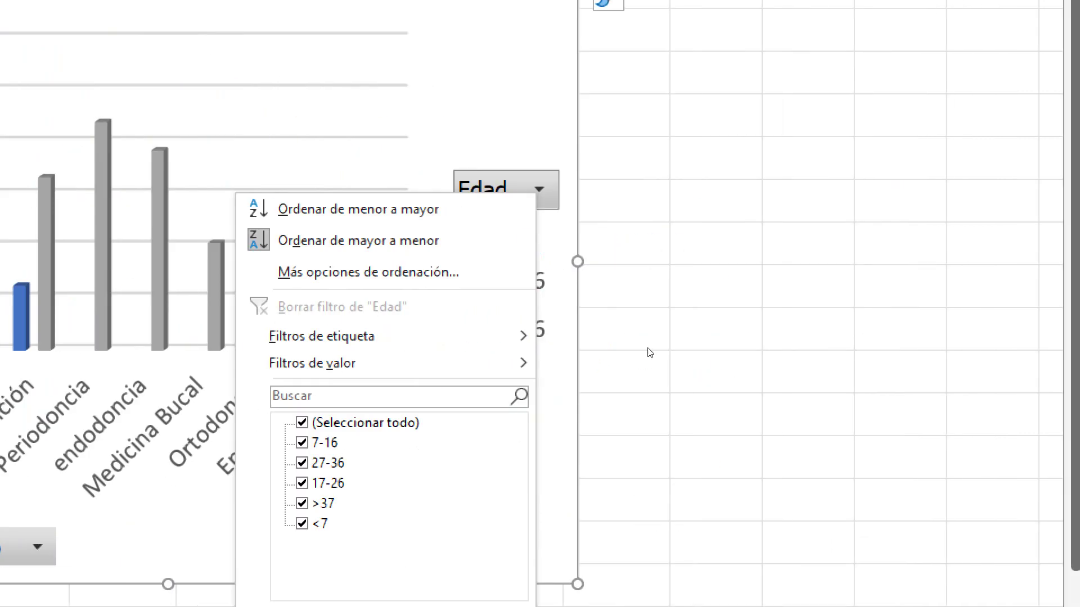
key(Down)
key(Return)
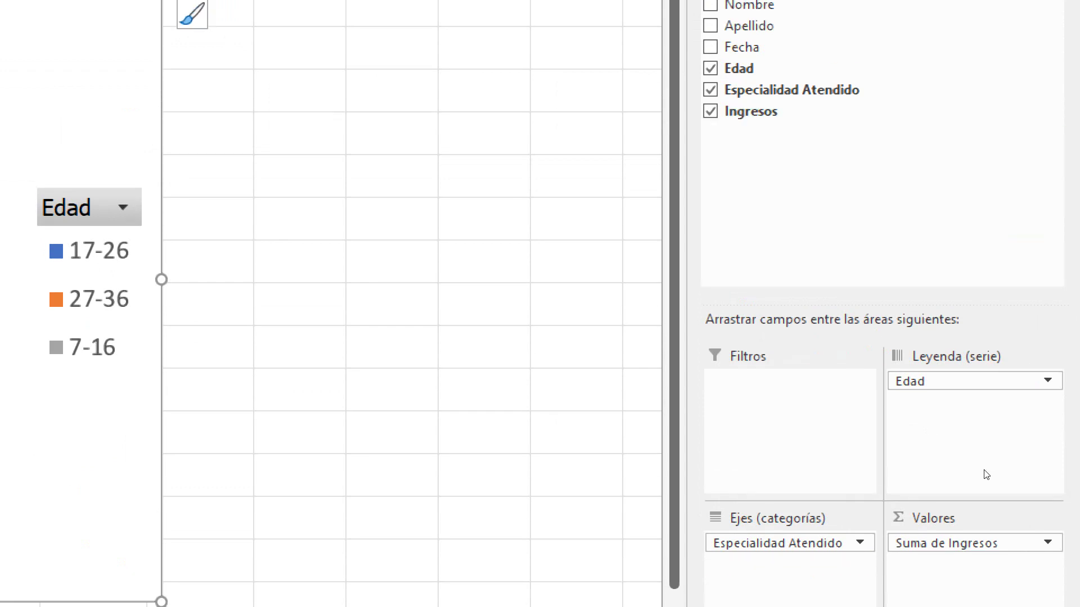
Add Fecha as a report filter, widen the pivot chart, and open the Fecha date list
drag(936, 206, 924, 409)
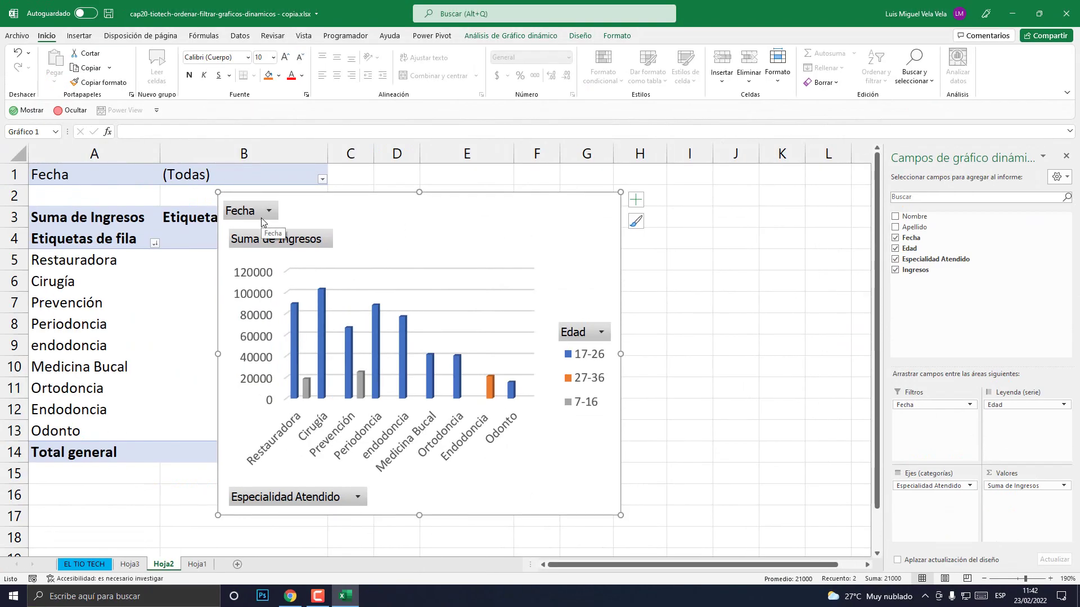
drag(667, 356, 742, 354)
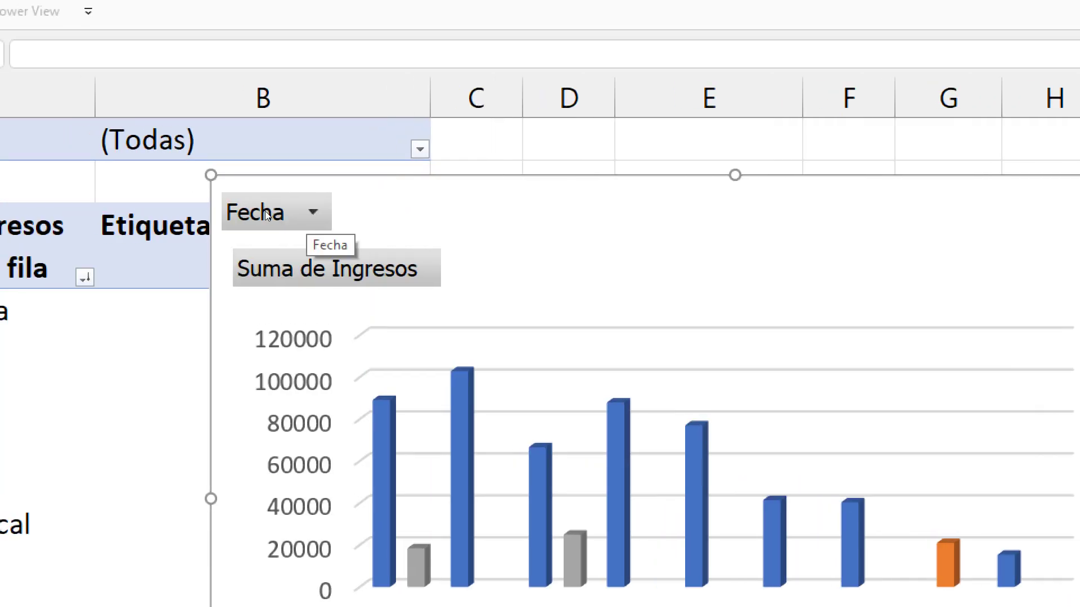
click(269, 212)
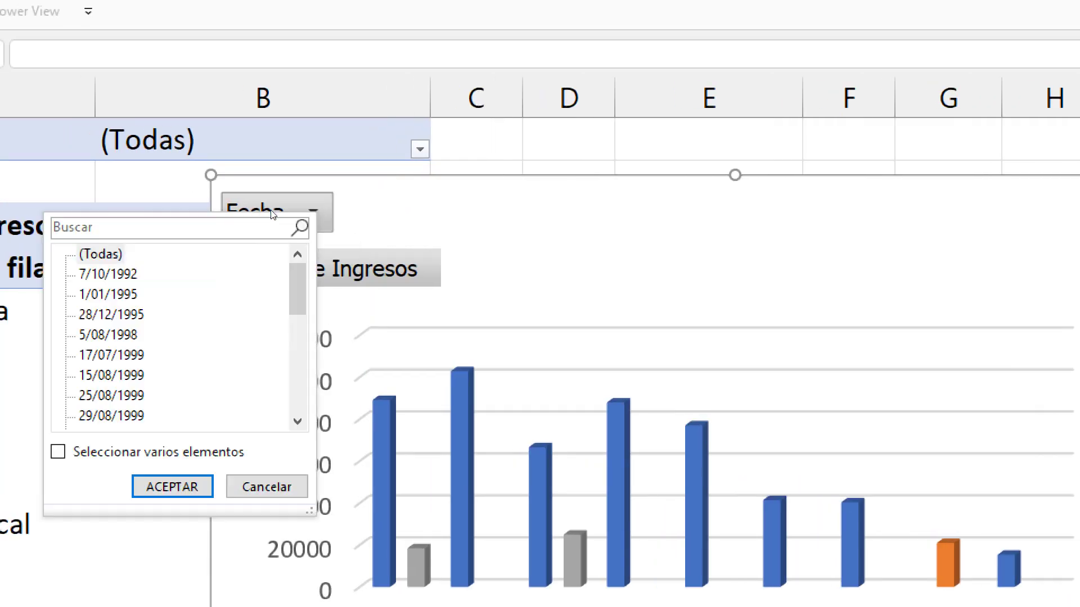
scroll(264, 245, down, 5)
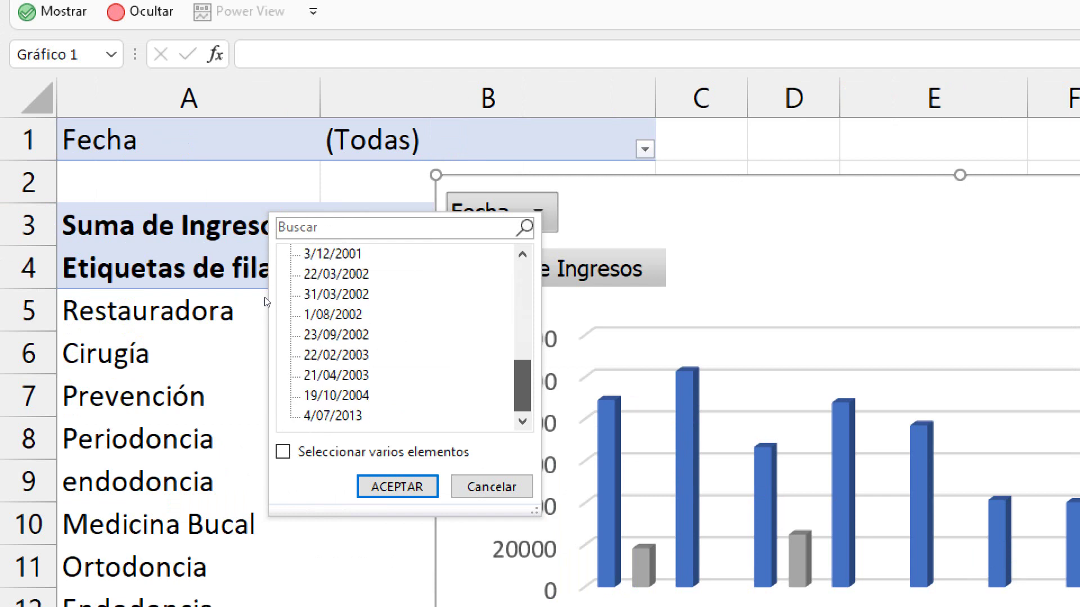
scroll(180, 247, up, 5)
Enable multiple selection and untick the earliest and latest dates in the Fecha list
key(space)
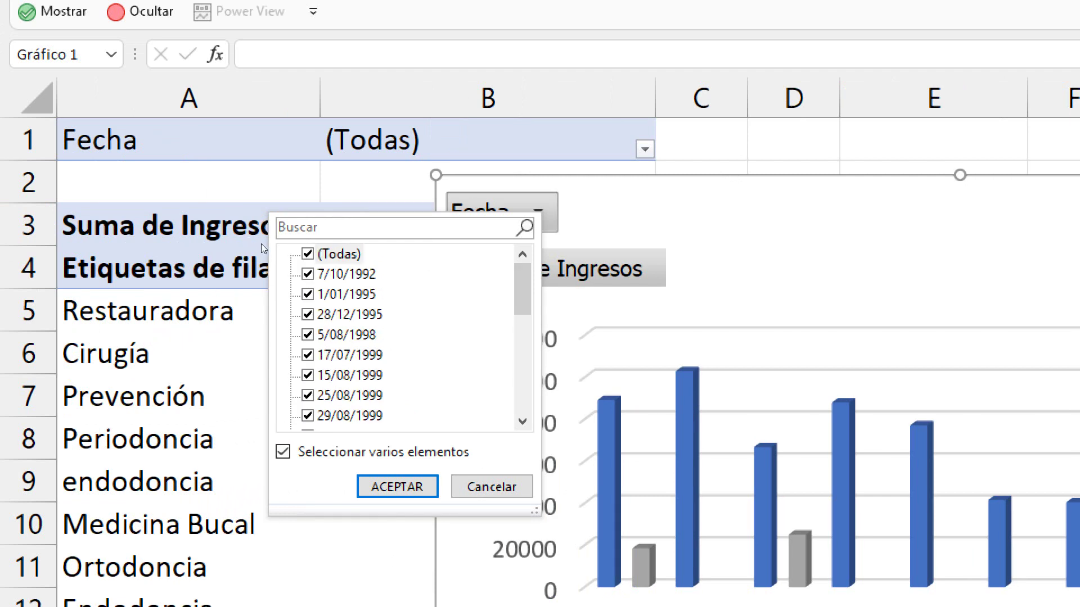
key(Down)
key(space)
key(Down)
key(space)
key(Down)
key(space)
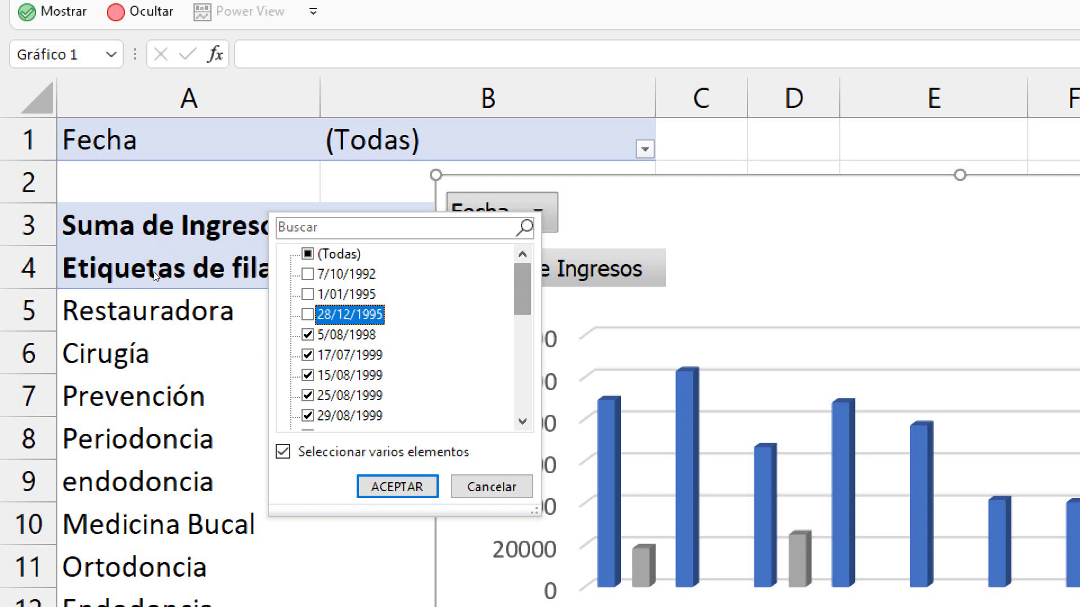
key(Down)
key(Down)
key(Down)
key(Down)
key(Down)
key(Down)
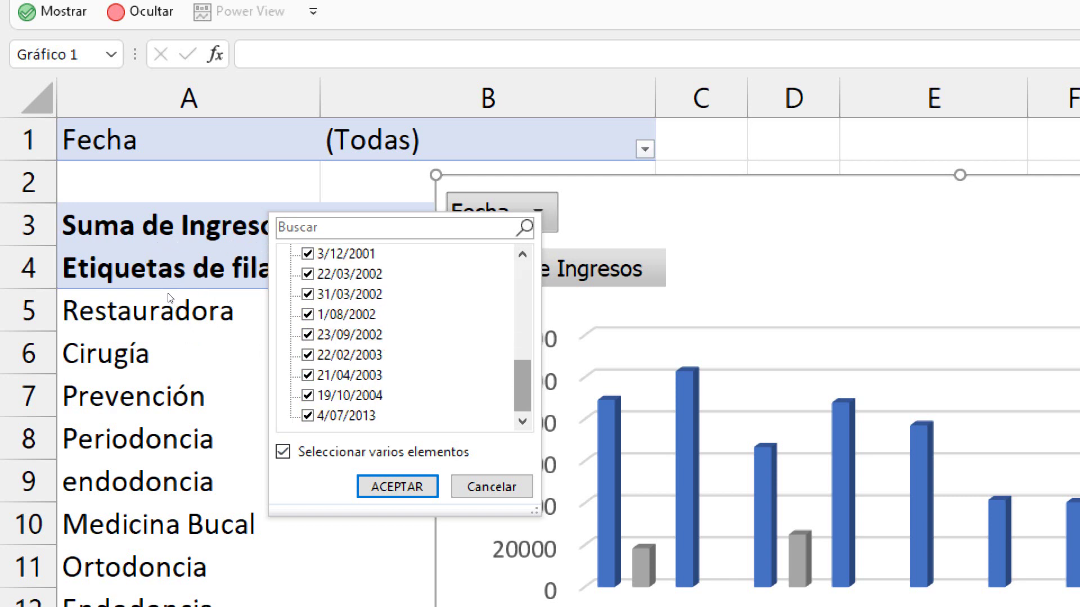
key(Down)
key(space)
key(Down)
key(space)
key(Down)
key(space)
scroll(163, 304, up, 1)
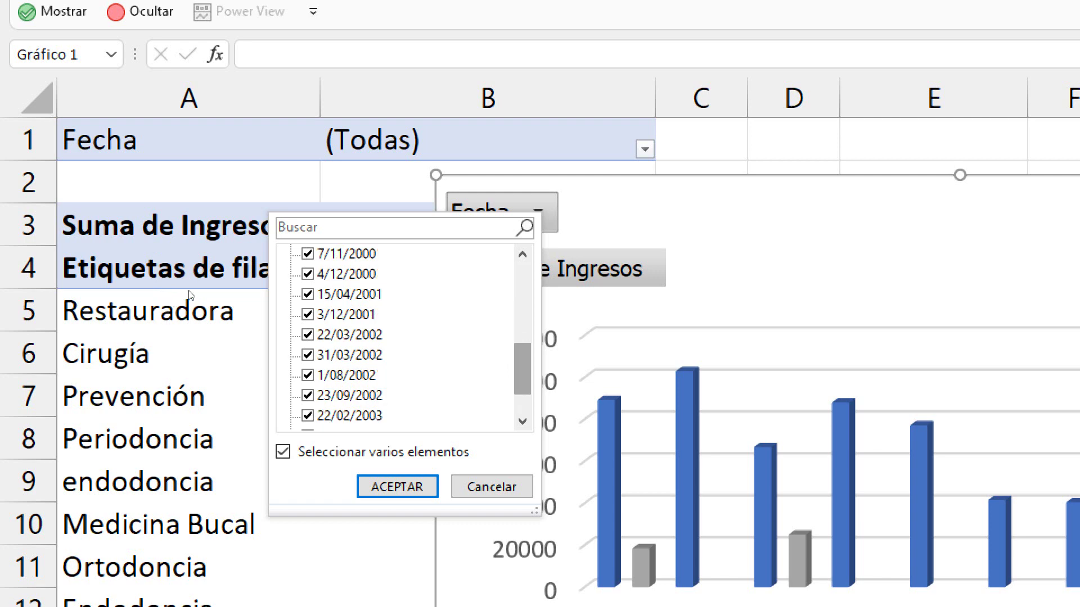
scroll(180, 295, up, 4)
scroll(181, 281, up, 2)
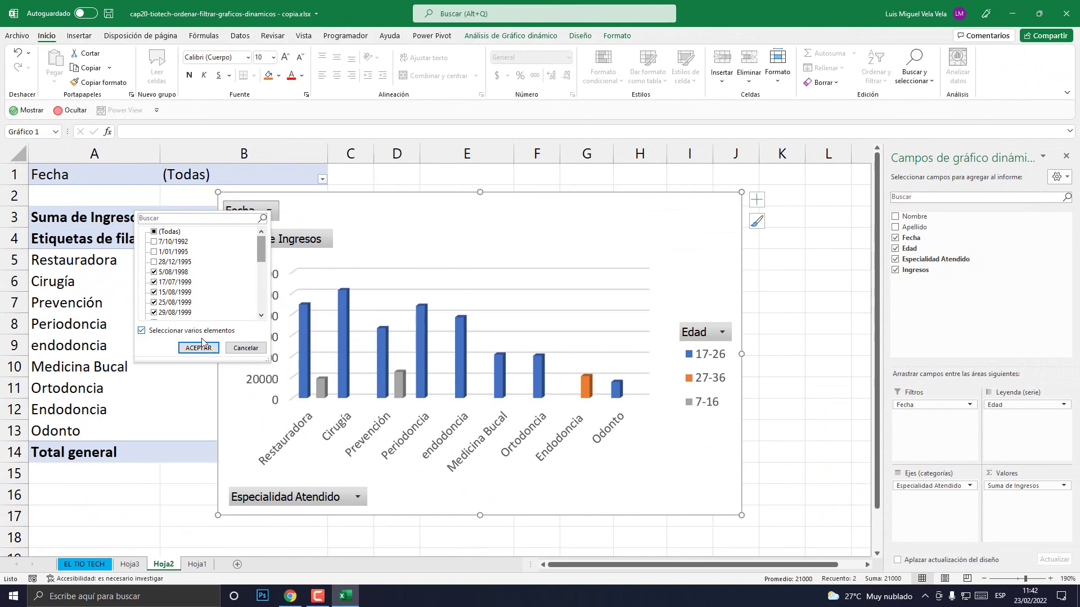
Apply the date filter and move the chart aside to check the remaining 17-26 income
click(199, 348)
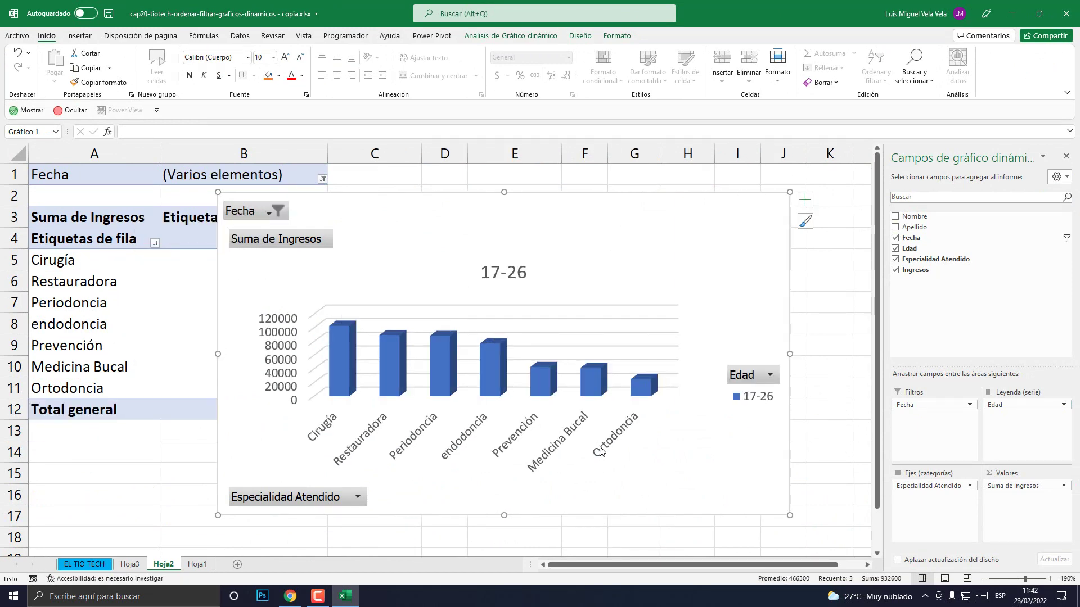
drag(375, 219, 635, 320)
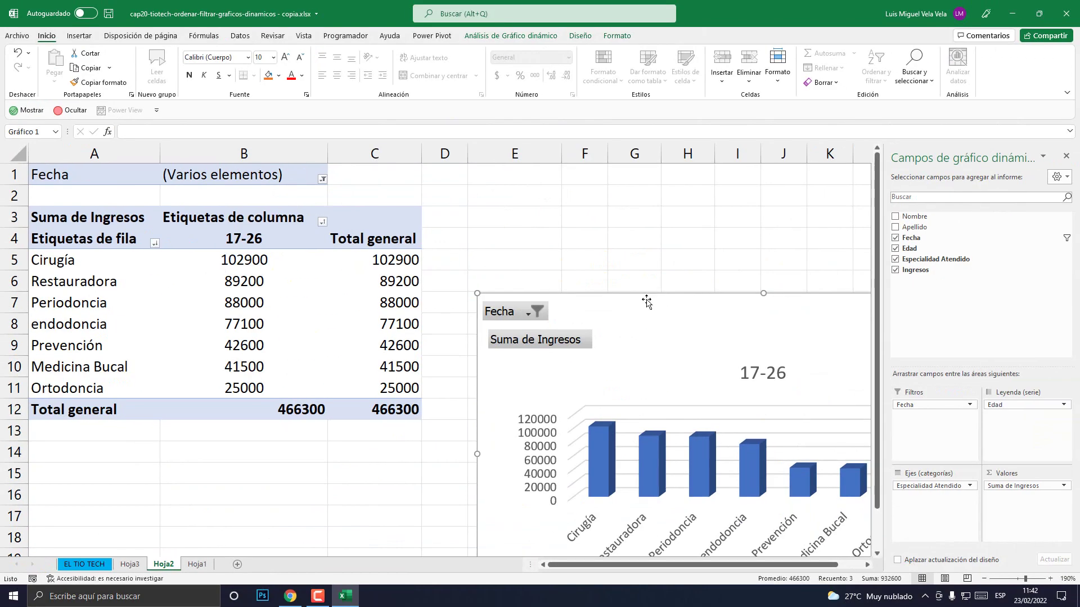
drag(647, 301, 295, 188)
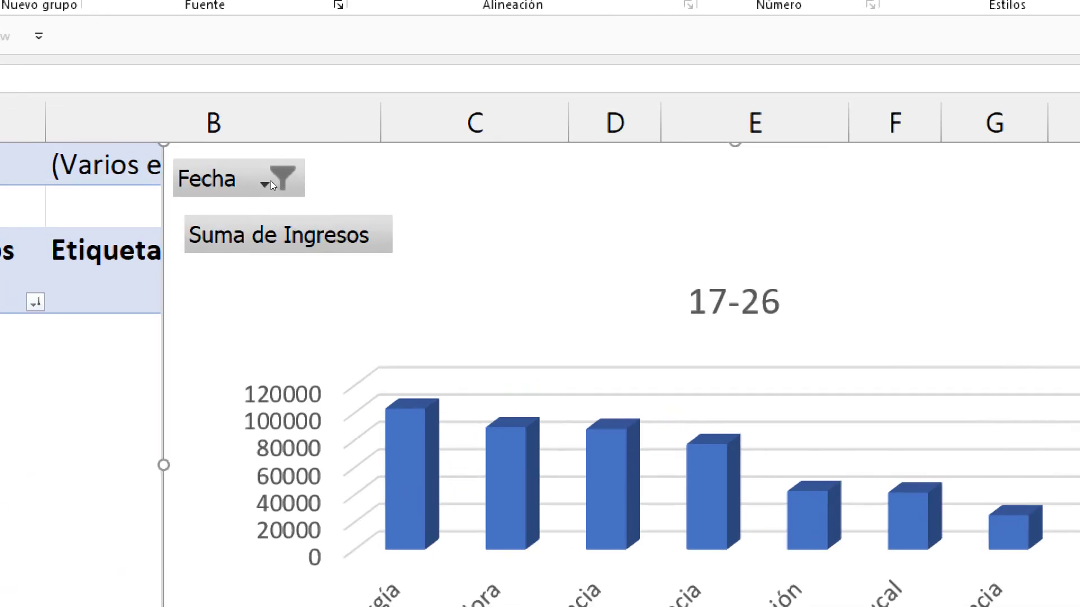
Reset the Fecha filter to (Todas) so all dates are shown again
click(276, 183)
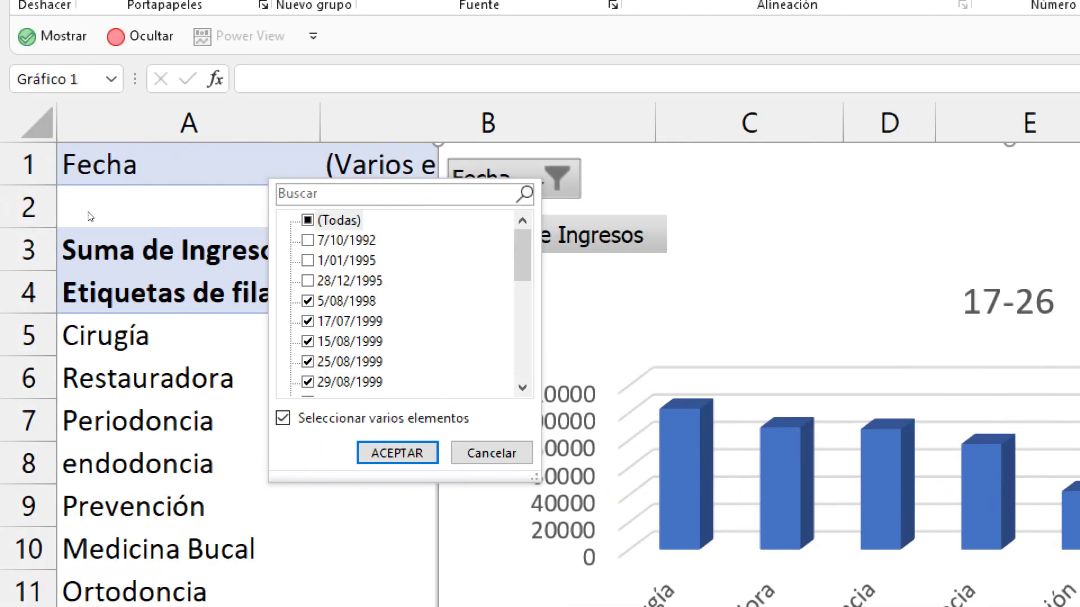
key(space)
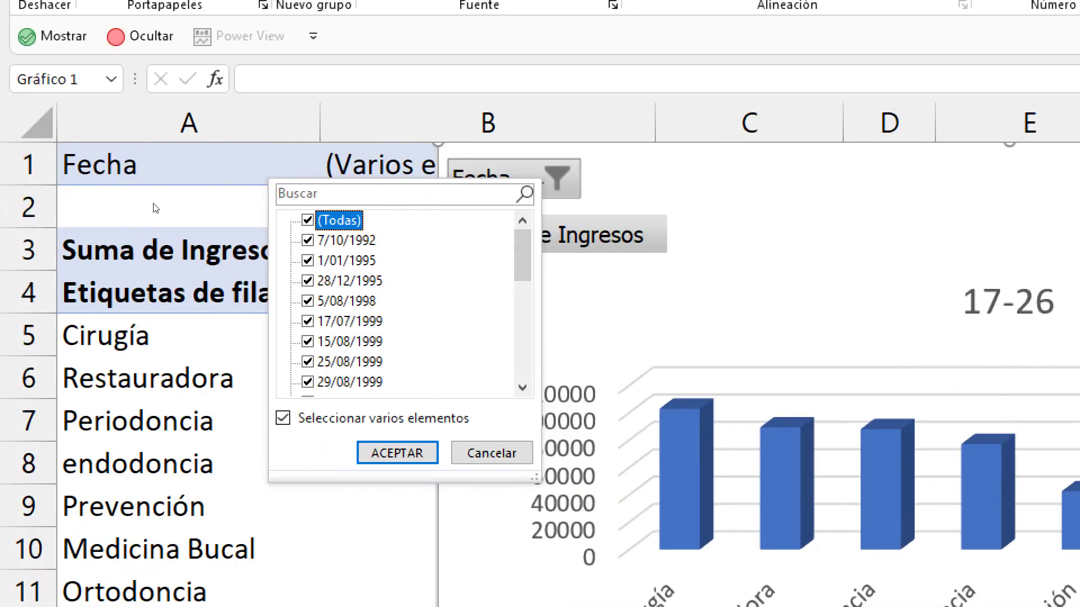
key(Tab)
key(Return)
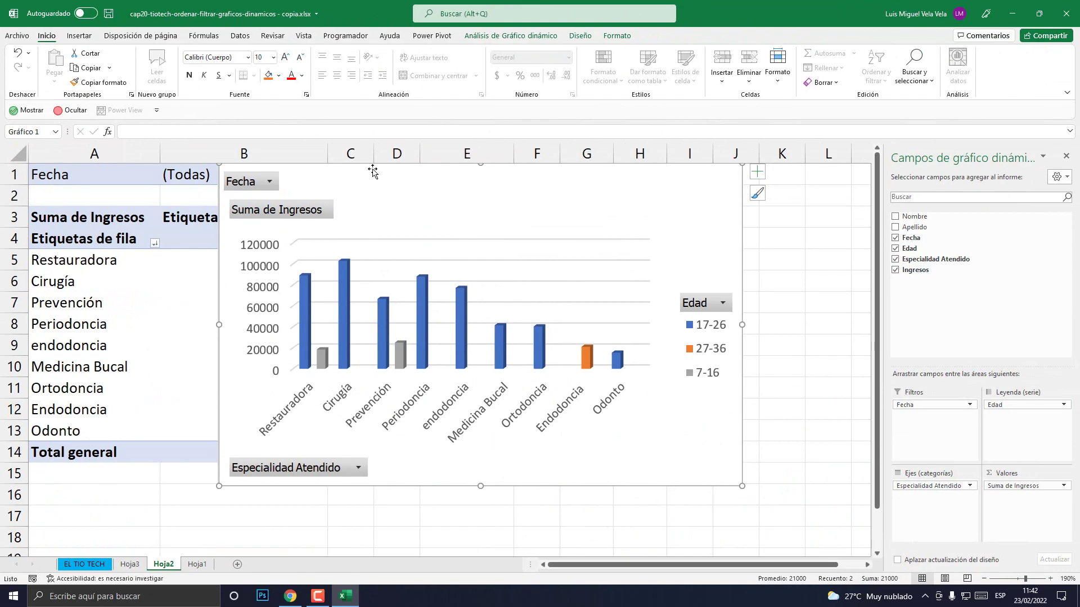
mouse_move(373, 172)
mouse_down()
mouse_move(446, 296)
mouse_move(504, 312)
mouse_move(383, 191)
mouse_up()
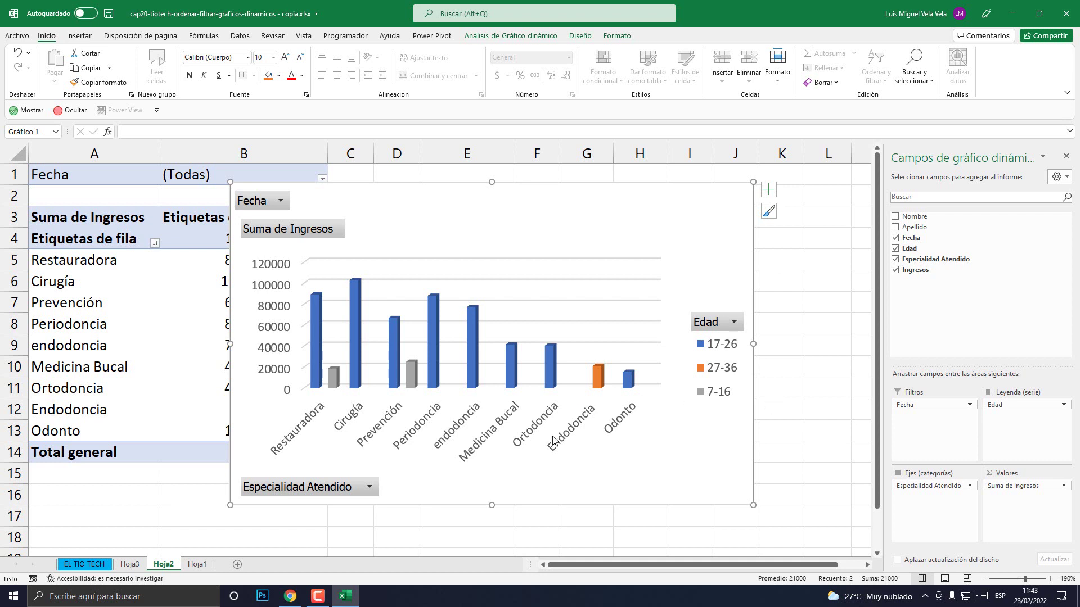
Switch from Excel to the Camtasia recording app on the taskbar
click(318, 596)
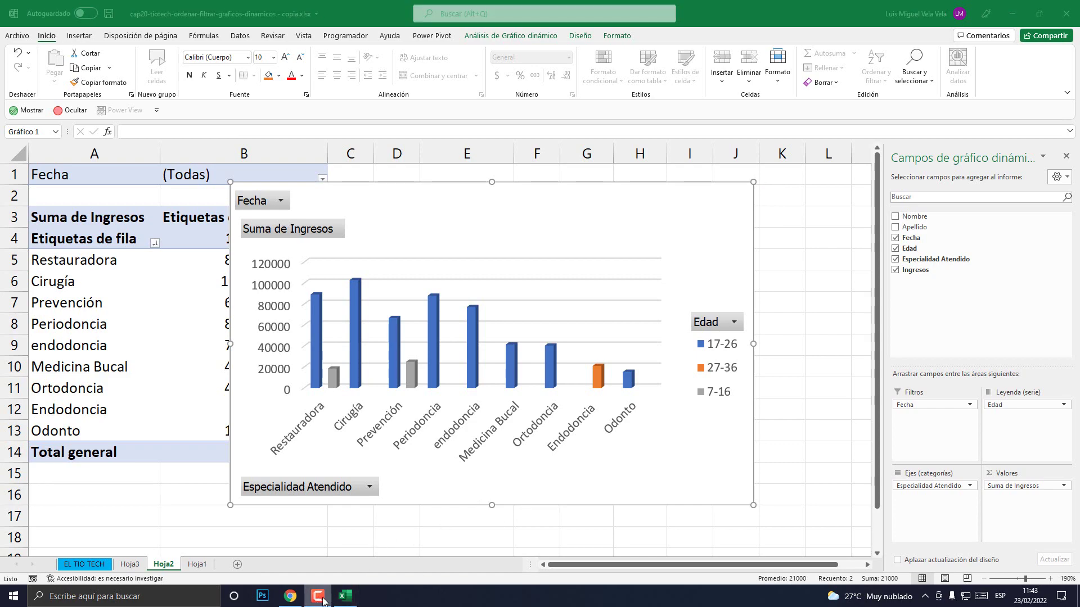